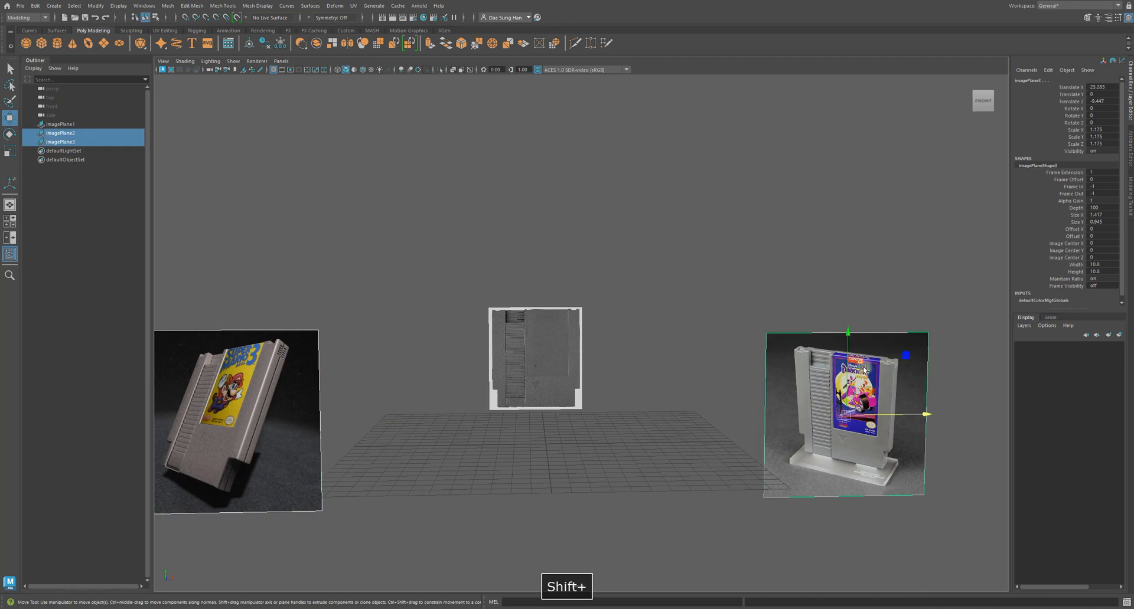
Move the two cartridge photo planes inward toward the central schematic plane, the Mario one to about X -20.3 and the Darkwing one to about X 20.4.
{"action": "left_click", "coordinate": [647, 388]}
{"action": "right_click_drag", "start_coordinate": [647, 388], "coordinate": [535, 361], "text": "alt"}
{"action": "left_click", "coordinate": [350, 332]}
{"action": "mouse_move", "coordinate": [399, 354]}
{"action": "left_mouse_down"}
{"action": "mouse_move", "coordinate": [433, 361]}
{"action": "mouse_move", "coordinate": [418, 359]}
{"action": "left_mouse_up"}
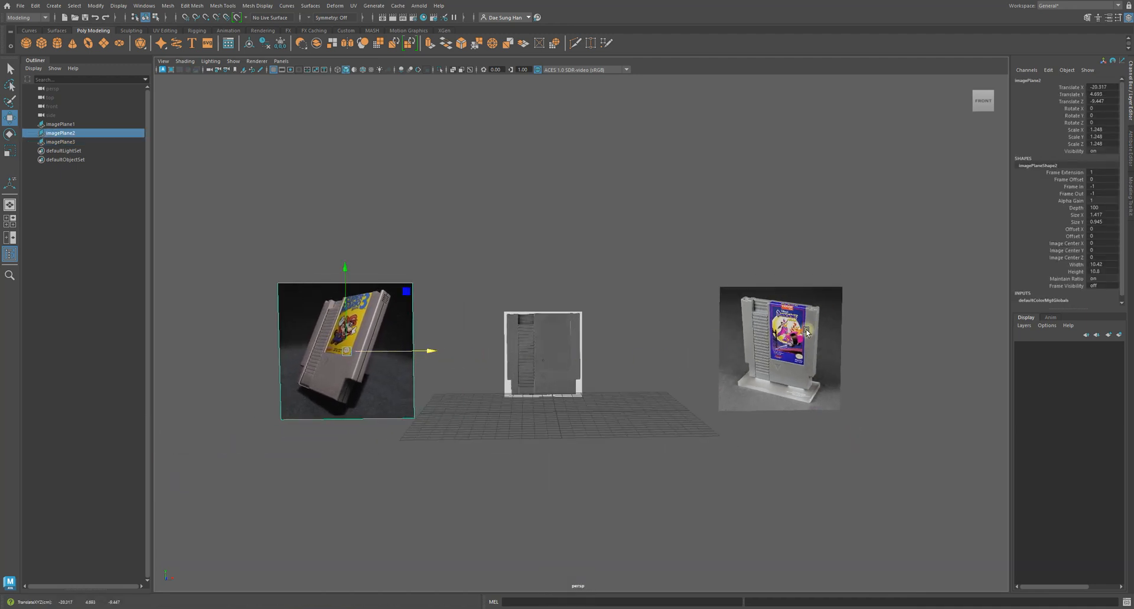
{"action": "left_click", "coordinate": [797, 332]}
{"action": "left_click_drag", "start_coordinate": [868, 350], "coordinate": [841, 360]}
{"action": "left_click", "coordinate": [689, 332]}
{"action": "left_click_drag", "start_coordinate": [689, 332], "coordinate": [575, 308], "text": "alt"}
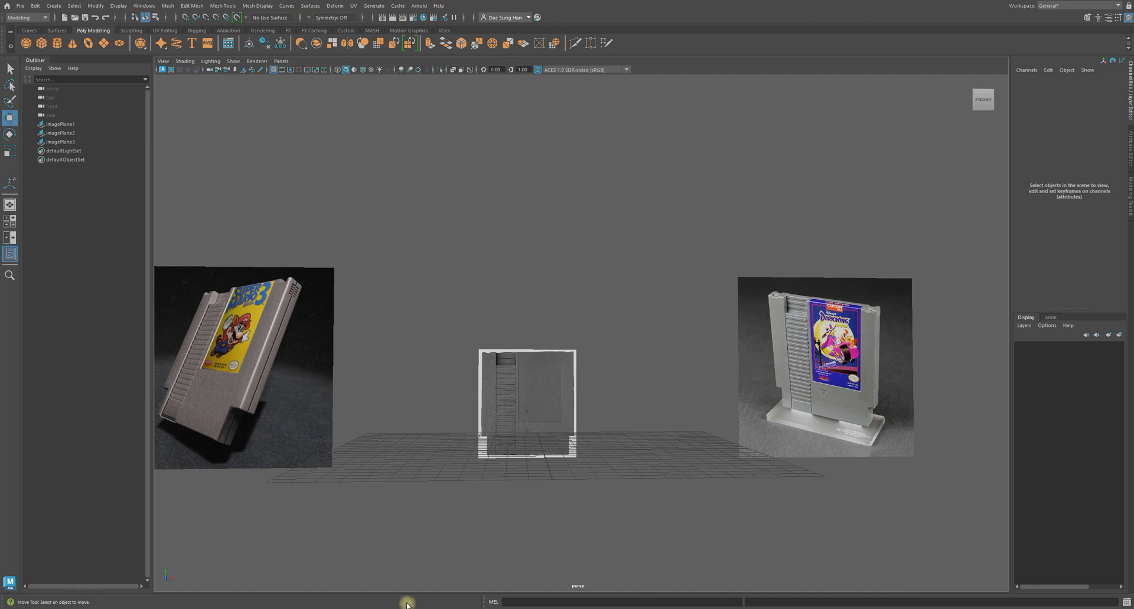
Switch to the course website in the browser and open the SURVIVING MAYA project guide tutorial series.
{"action": "left_click", "coordinate": [381, 608]}
{"action": "left_click_drag", "start_coordinate": [581, 2], "coordinate": [1133, 65]}
{"action": "left_click_drag", "start_coordinate": [1133, 47], "coordinate": [474, 15]}
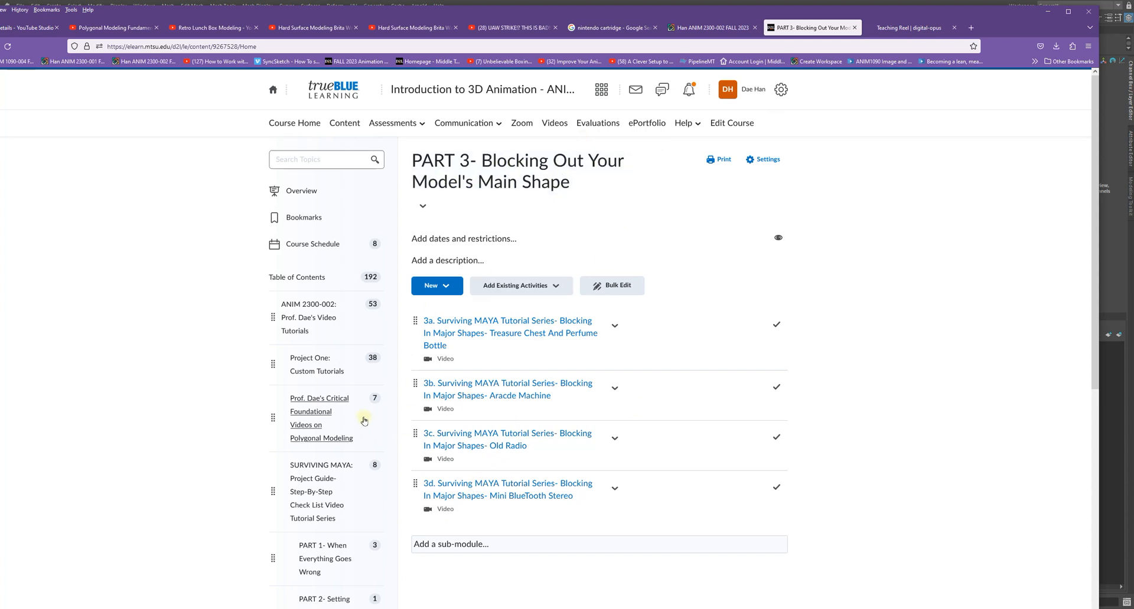
{"action": "left_click", "coordinate": [329, 467]}
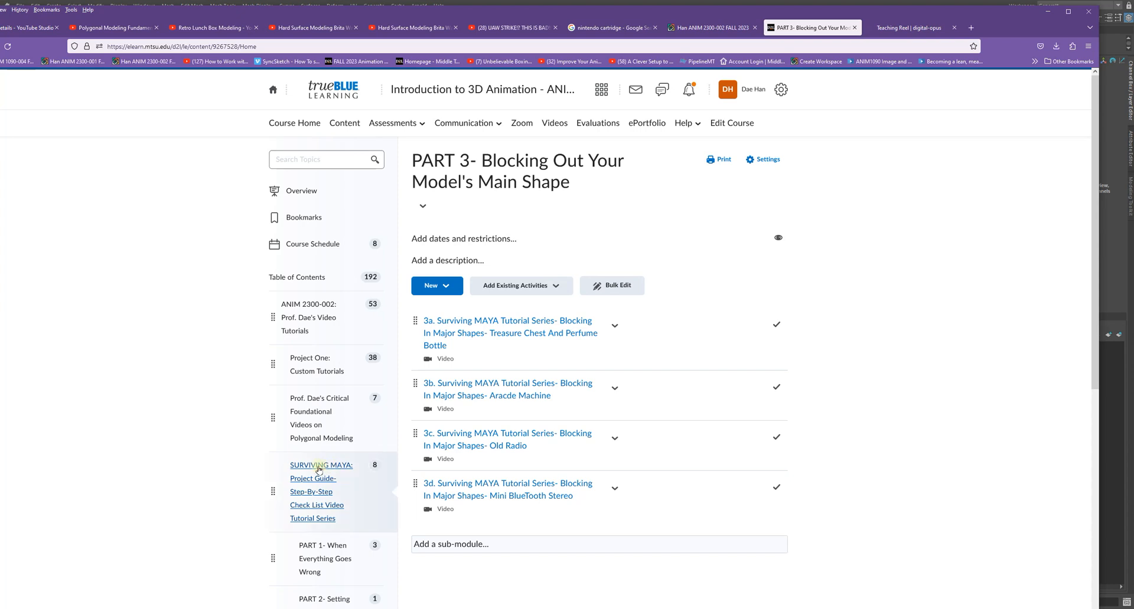
{"action": "left_click_drag", "start_coordinate": [560, 18], "coordinate": [561, 9]}
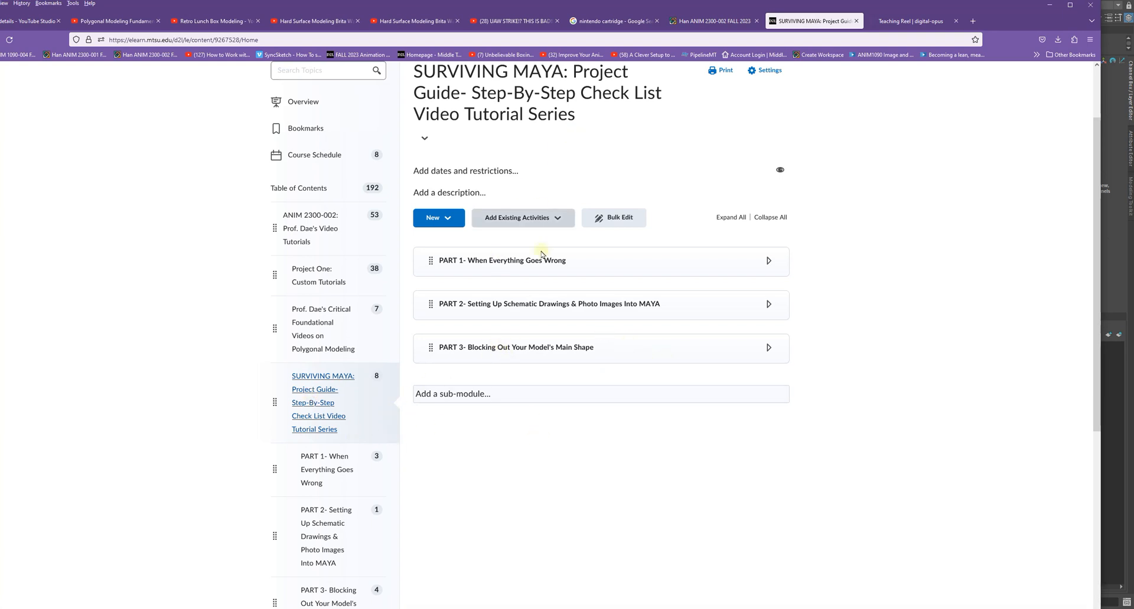
{"action": "scroll", "coordinate": [549, 237], "scroll_direction": "up", "scroll_amount": 2}
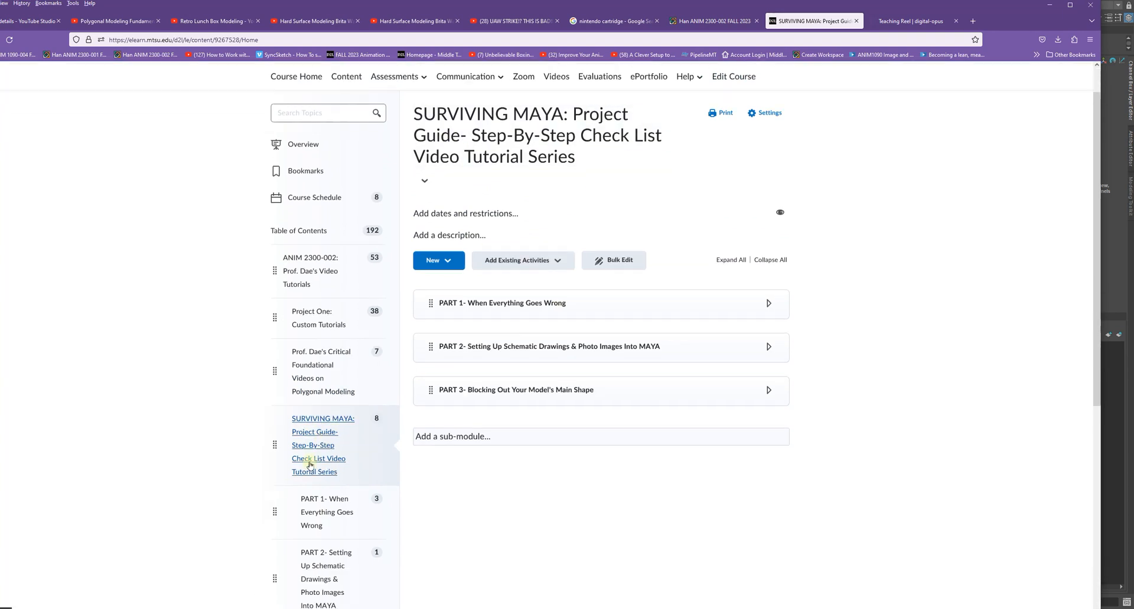
{"action": "scroll", "coordinate": [470, 341], "scroll_direction": "down", "scroll_amount": 2}
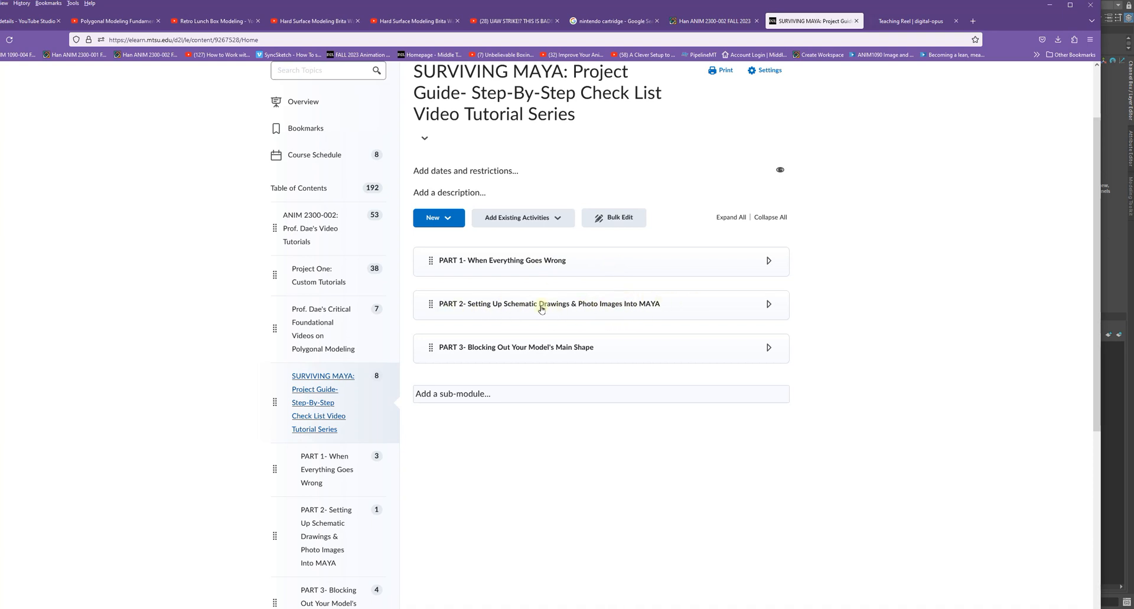
Review the videos listed under PART 2, on schematic drawings and photo images, and PART 3, on blocking out the main shape.
{"action": "left_click", "coordinate": [509, 306]}
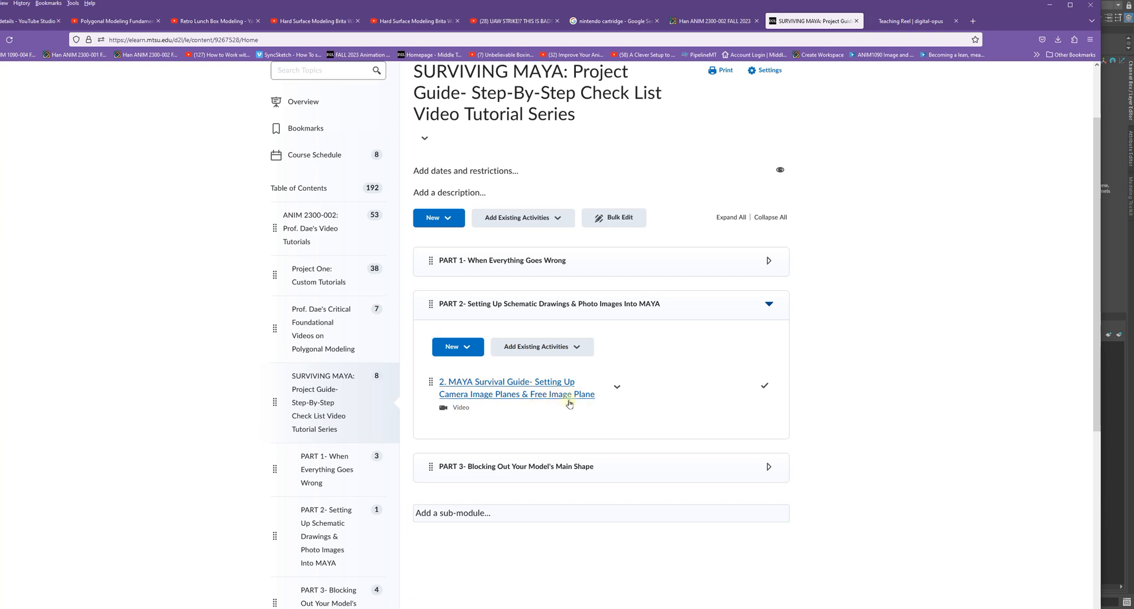
{"action": "left_click", "coordinate": [695, 310]}
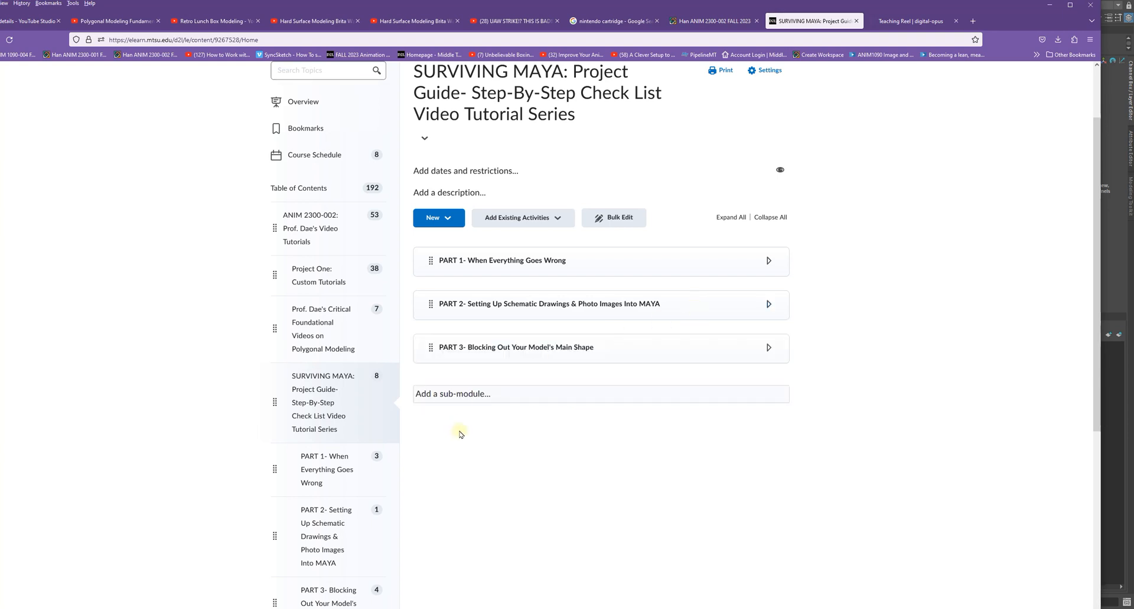
{"action": "left_click", "coordinate": [628, 352]}
{"action": "scroll", "coordinate": [518, 350], "scroll_direction": "down", "scroll_amount": 3}
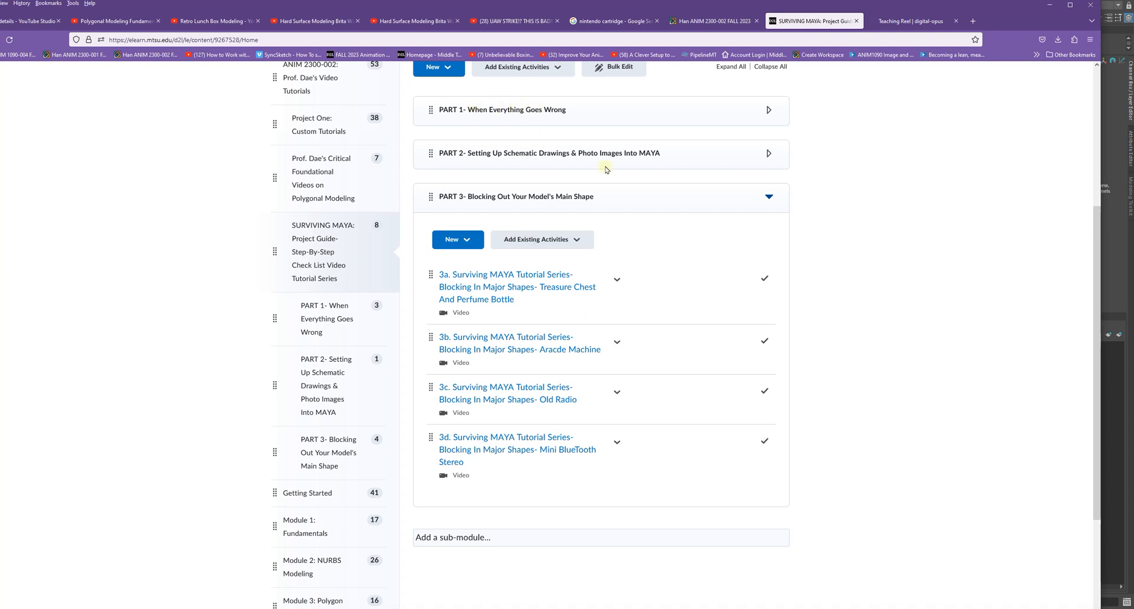
{"action": "left_click", "coordinate": [528, 198]}
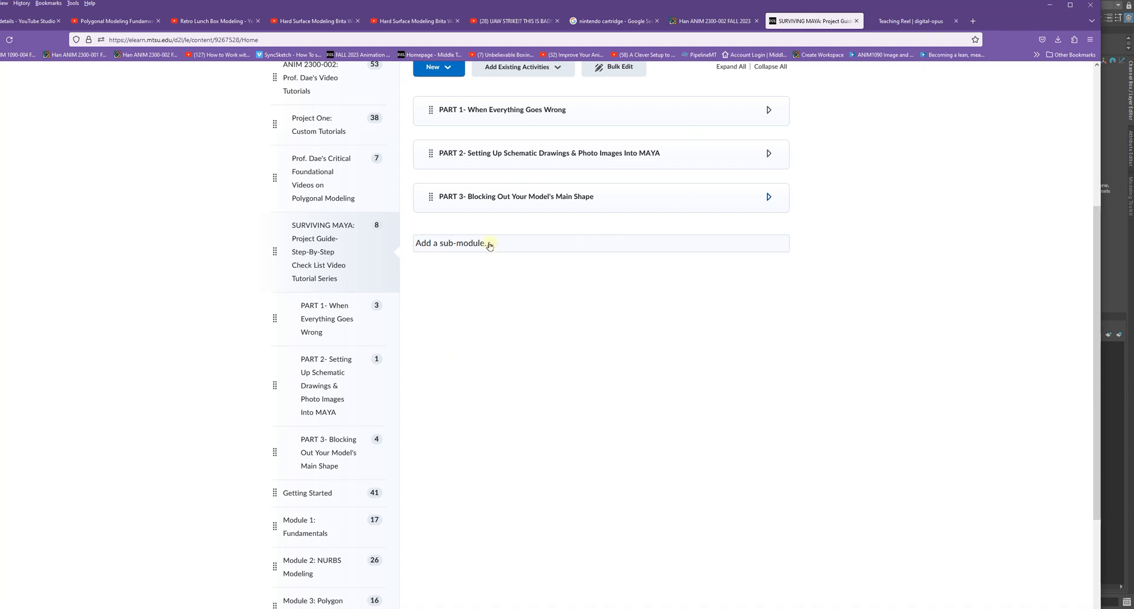
Review the Critical Foundational Videos on Polygonal Modeling and the Project One custom tutorials, then return to Maya.
{"action": "left_click", "coordinate": [345, 201]}
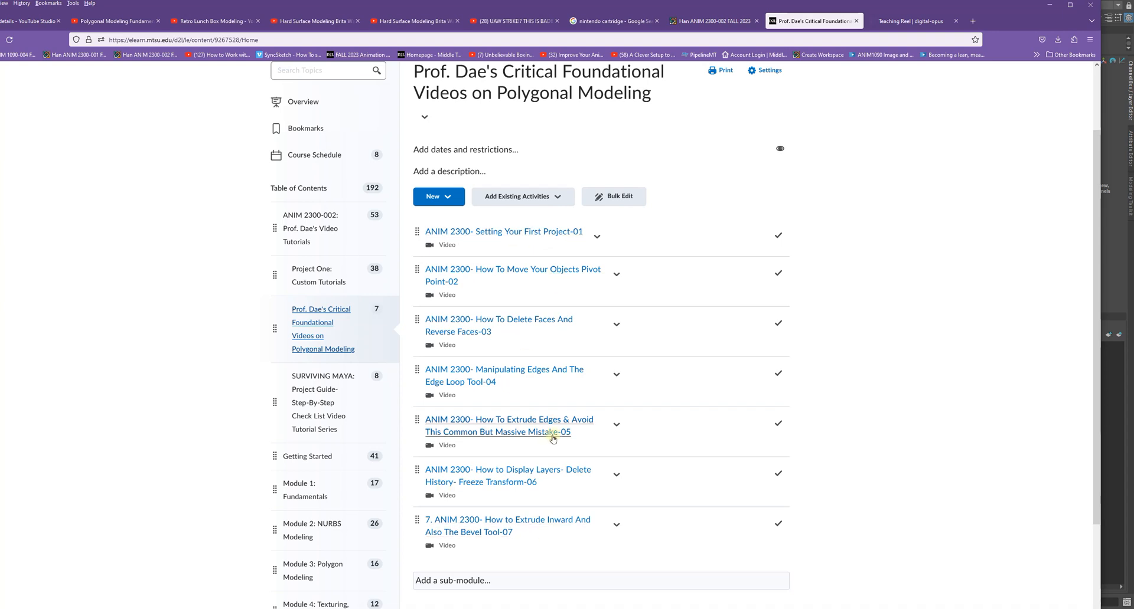
{"action": "left_click", "coordinate": [300, 282]}
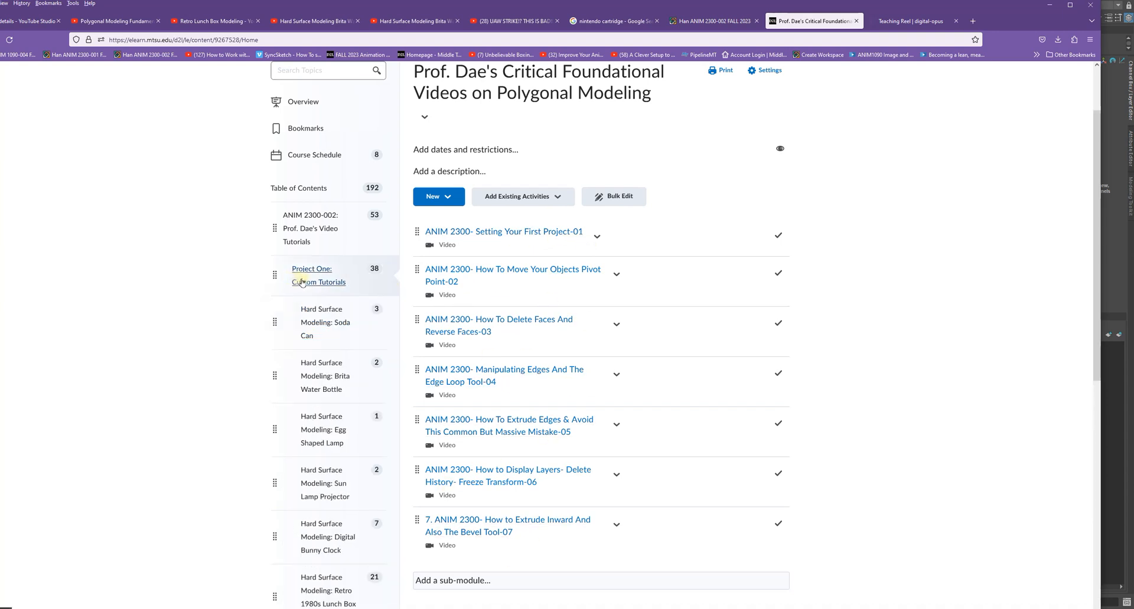
{"action": "left_click", "coordinate": [512, 427]}
{"action": "left_click", "coordinate": [636, 422]}
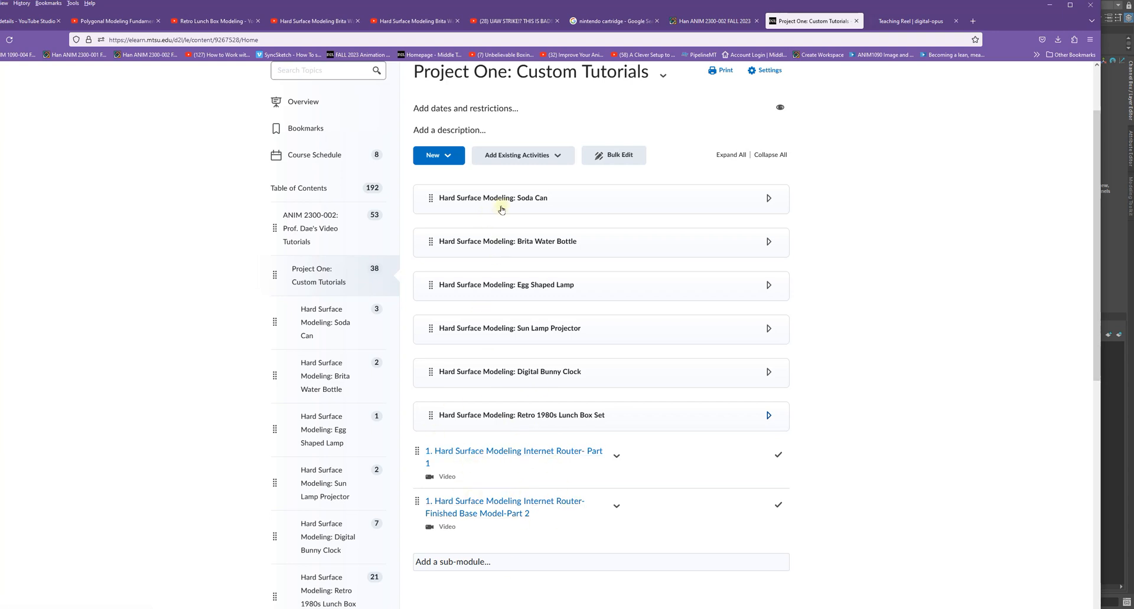
{"action": "left_click", "coordinate": [697, 197]}
{"action": "left_click", "coordinate": [679, 198]}
{"action": "left_click", "coordinate": [552, 254]}
{"action": "left_click", "coordinate": [576, 245]}
{"action": "left_click_drag", "start_coordinate": [576, 8], "coordinate": [1133, 115]}
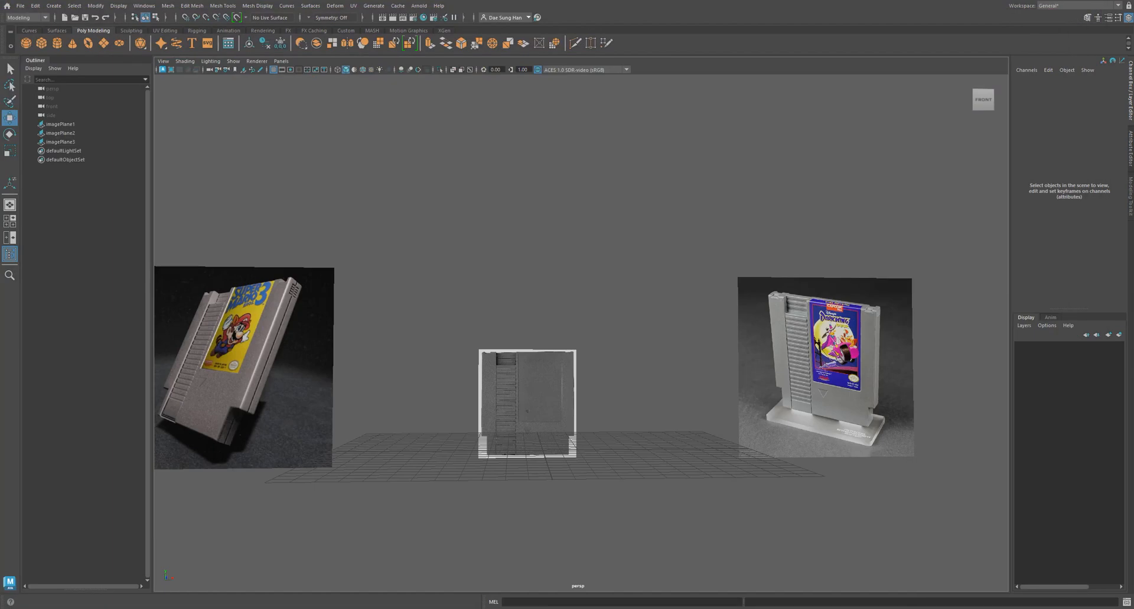
In the front view, raise the central cartridge schematic plane to Translate Y 6.325 so its base sits near the ground line.
{"action": "left_click_drag", "start_coordinate": [612, 319], "coordinate": [711, 356], "text": "alt"}
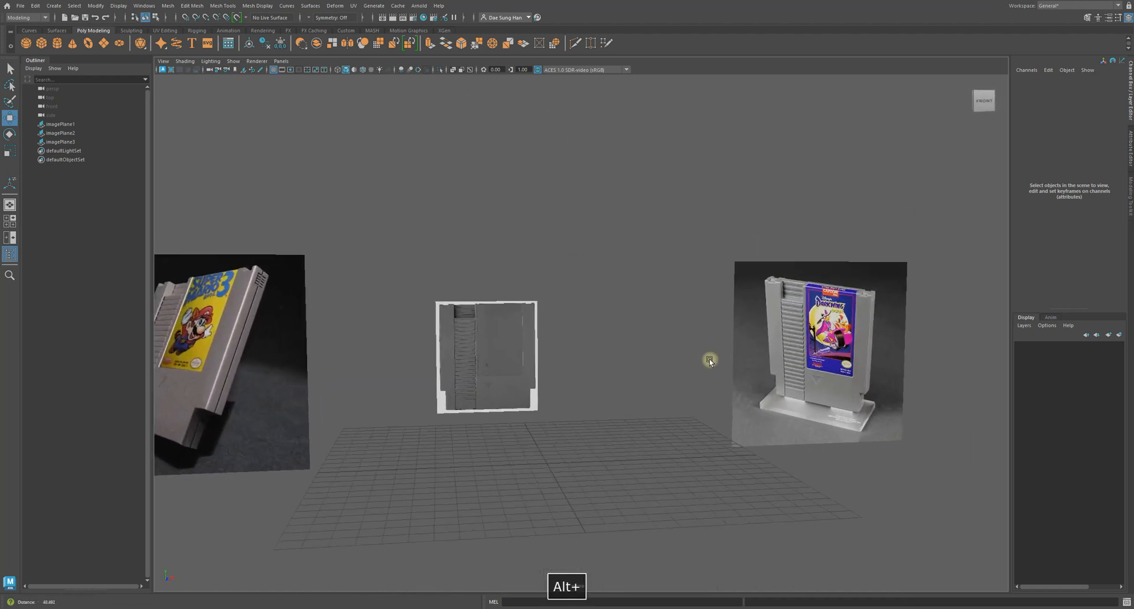
{"action": "key", "text": "space"}
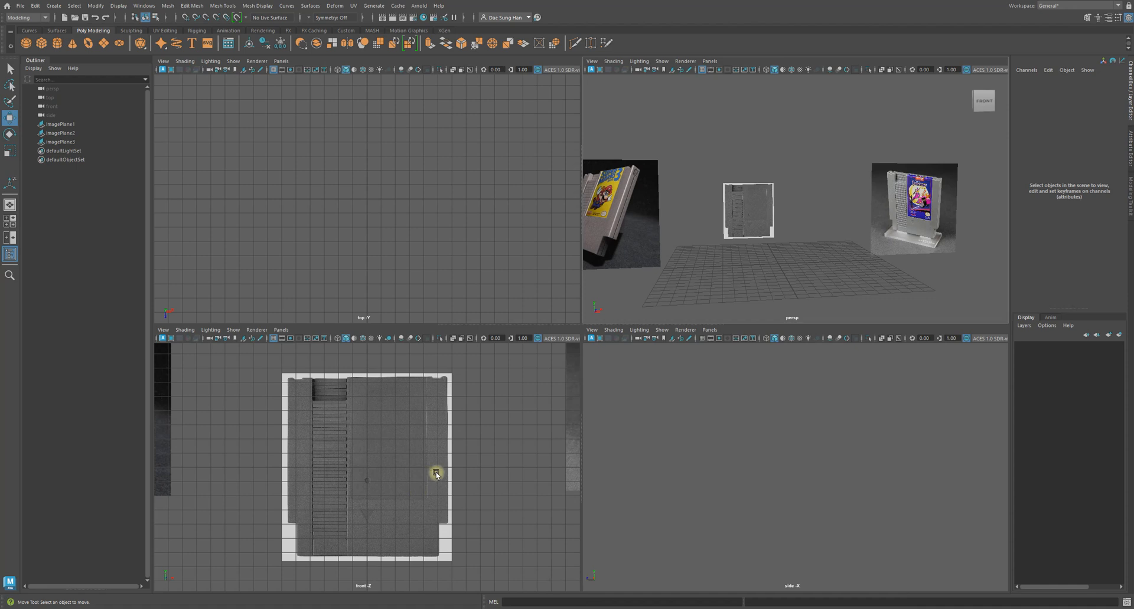
{"action": "left_click", "coordinate": [434, 469]}
{"action": "key", "text": "space"}
{"action": "middle_click_drag", "start_coordinate": [525, 360], "coordinate": [483, 523], "text": "alt"}
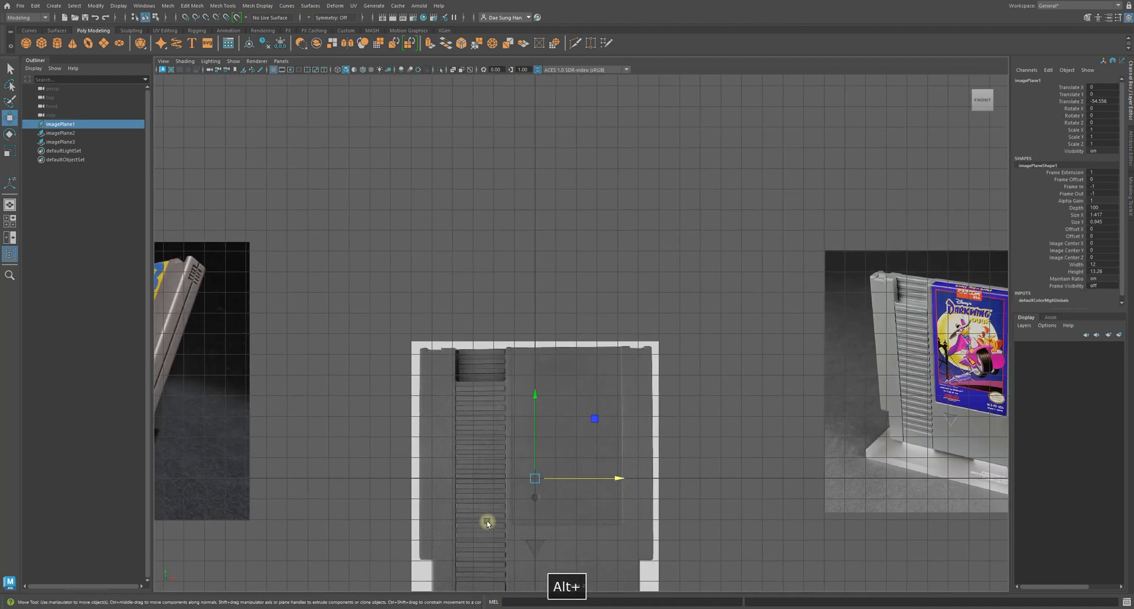
{"action": "scroll", "coordinate": [628, 503], "scroll_direction": "down", "scroll_amount": 1}
{"action": "left_click_drag", "start_coordinate": [538, 378], "coordinate": [555, 256]}
{"action": "left_click", "coordinate": [732, 285]}
Raise both cartridge photo planes together to line up with the schematic, with the Darkwing one at about Y 6.1.
{"action": "right_click_drag", "start_coordinate": [733, 285], "coordinate": [566, 268], "text": "alt"}
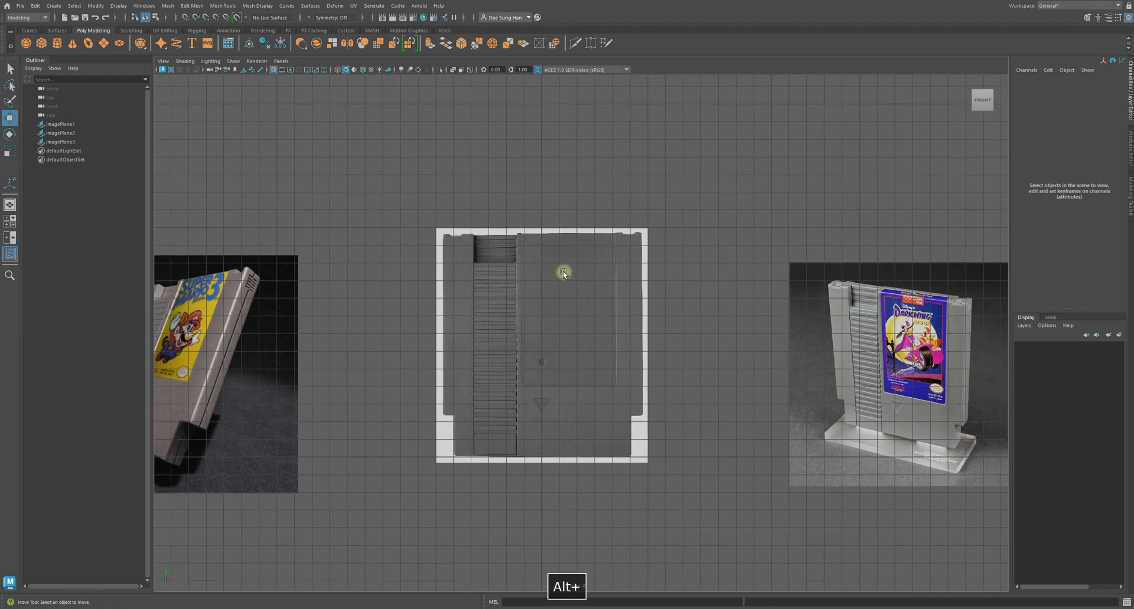
{"action": "right_click_drag", "start_coordinate": [742, 306], "coordinate": [427, 314], "text": "alt"}
{"action": "left_click", "coordinate": [298, 322]}
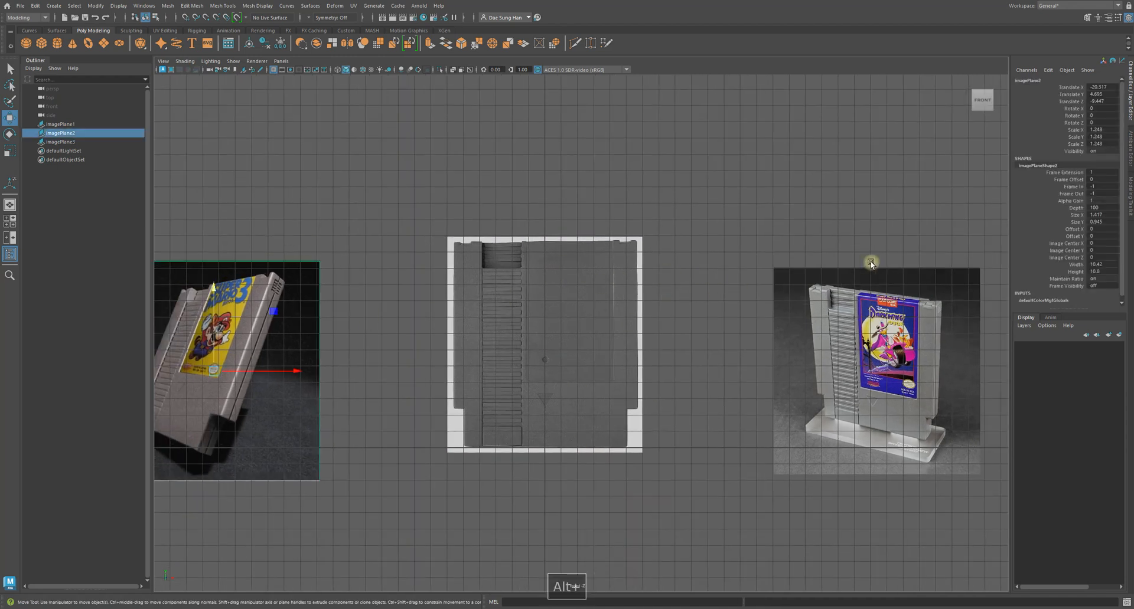
{"action": "left_click", "coordinate": [872, 299], "text": "shift"}
{"action": "left_click_drag", "start_coordinate": [873, 292], "coordinate": [872, 270]}
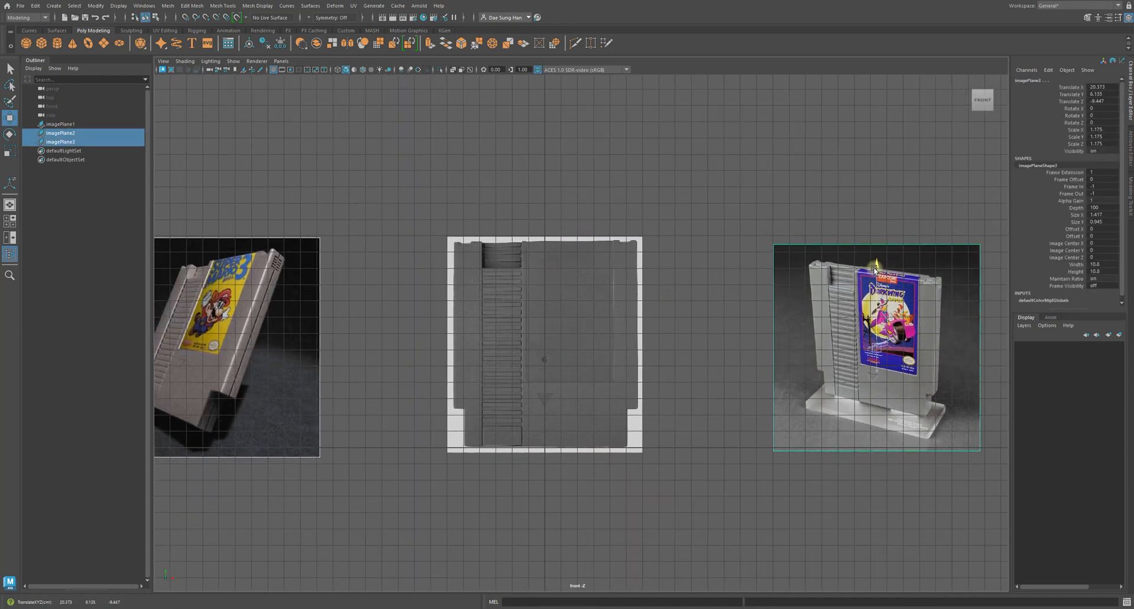
{"action": "left_click", "coordinate": [642, 179]}
{"action": "right_click_drag", "start_coordinate": [708, 284], "coordinate": [701, 280], "text": "alt"}
{"action": "mouse_move", "coordinate": [520, 266]}
{"action": "middle_mouse_down", "text": "alt"}
{"action": "mouse_move", "coordinate": [583, 294]}
{"action": "mouse_move", "coordinate": [520, 255]}
{"action": "middle_mouse_up", "text": "alt"}
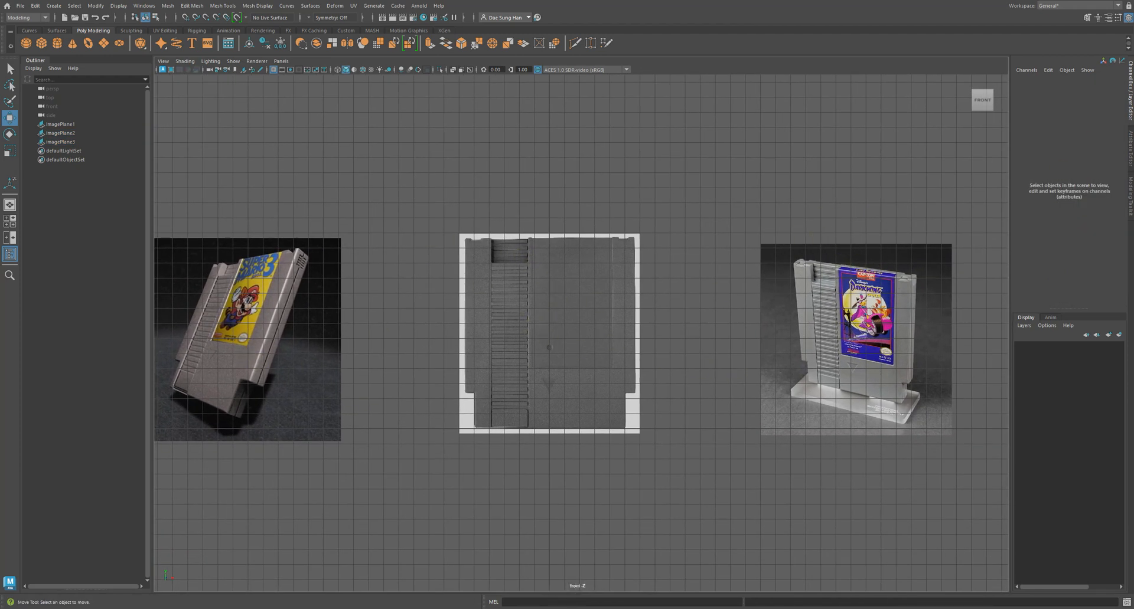
Revisit the course website's video tutorial overview, the SURVIVING MAYA series and the foundational polygonal modeling videos.
{"action": "left_click_drag", "start_coordinate": [1133, 164], "coordinate": [538, 10]}
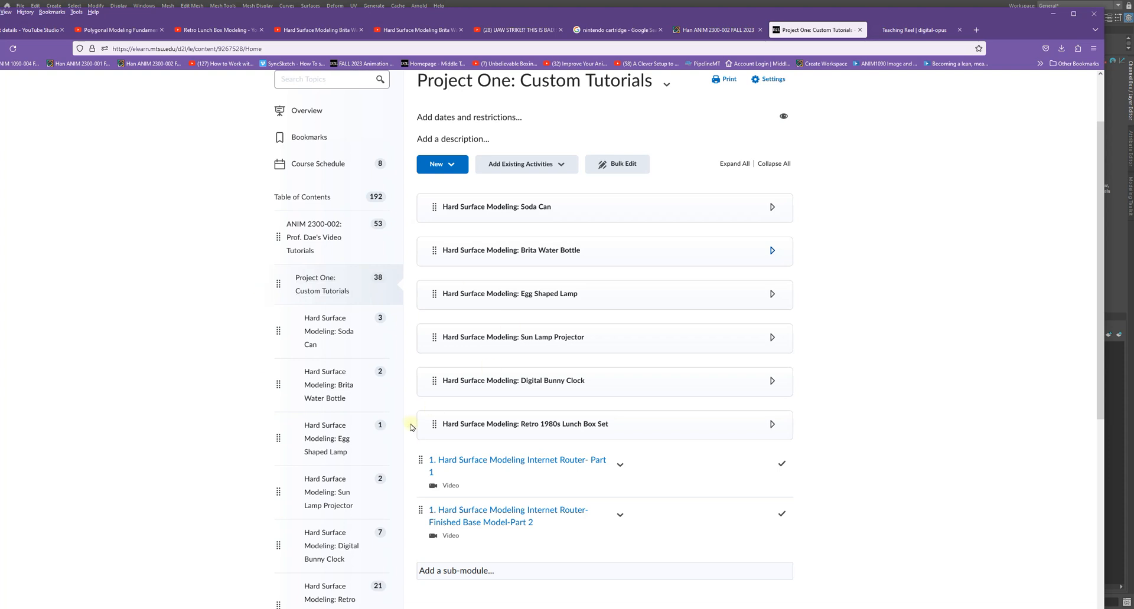
{"action": "left_click", "coordinate": [313, 238]}
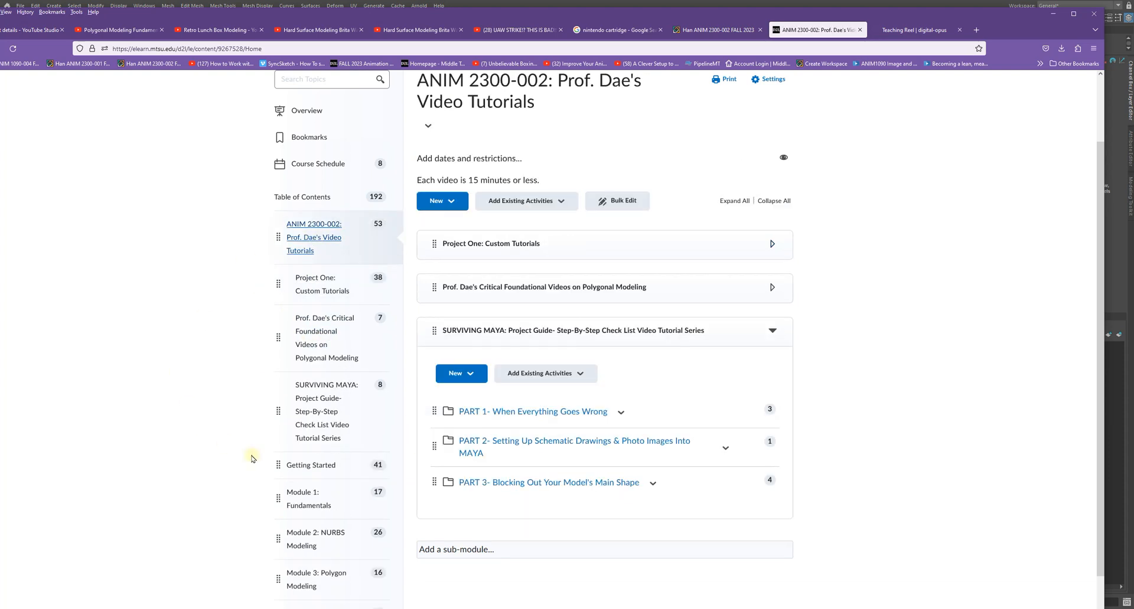
{"action": "left_click", "coordinate": [319, 403]}
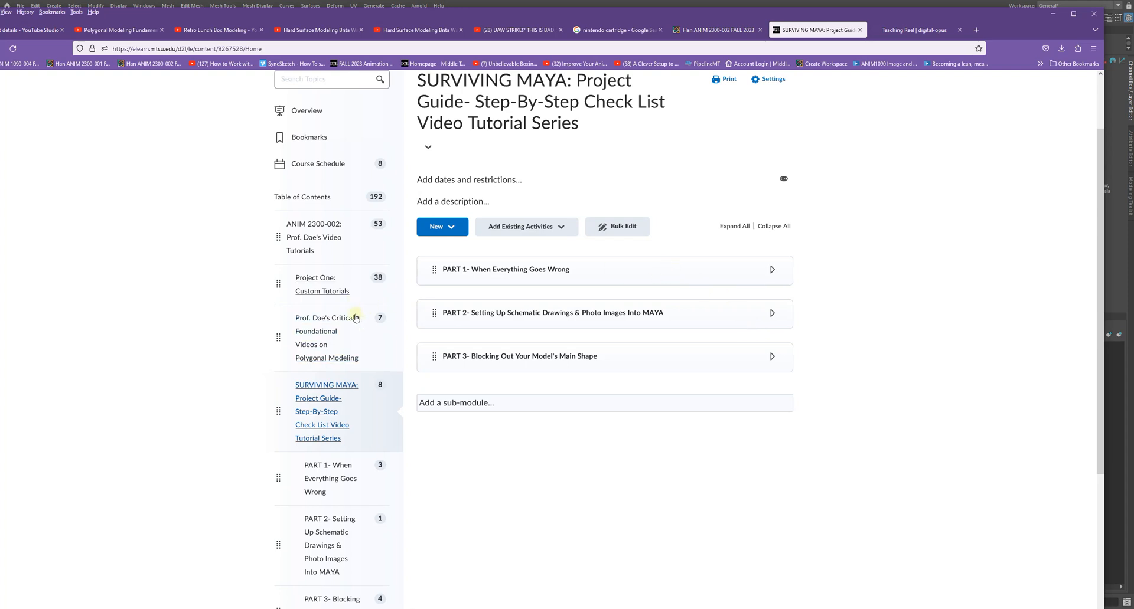
{"action": "left_click", "coordinate": [330, 358]}
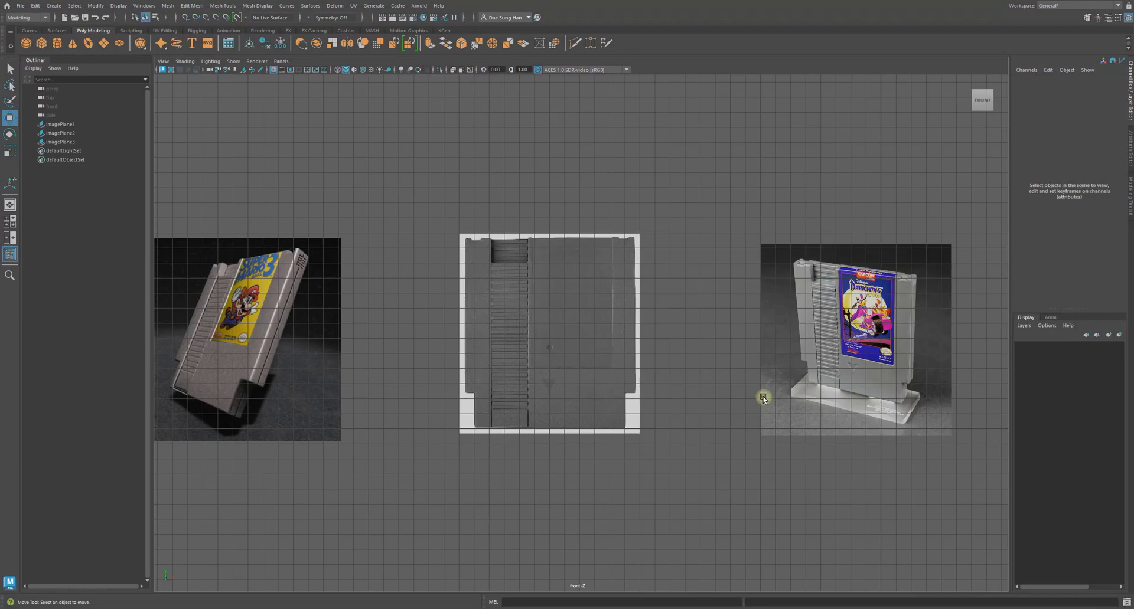
Examine the arrangement of the three reference planes around the grid in the front and perspective views.
{"action": "right_click_drag", "start_coordinate": [763, 397], "coordinate": [645, 401], "text": "alt"}
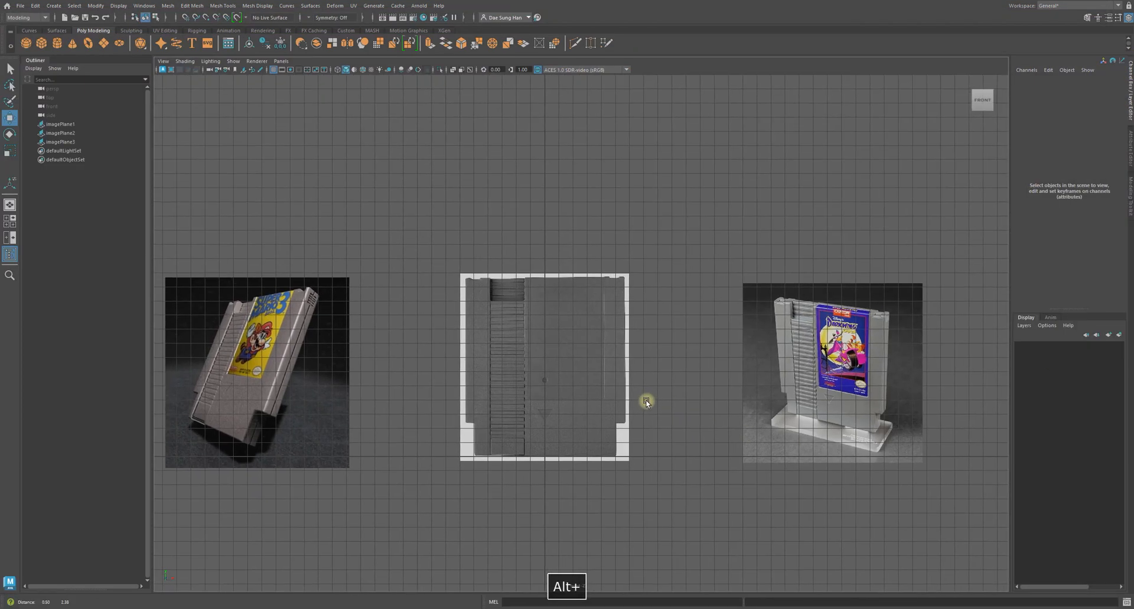
{"action": "middle_click_drag", "start_coordinate": [602, 407], "coordinate": [657, 491], "text": "alt"}
{"action": "key", "text": "space"}
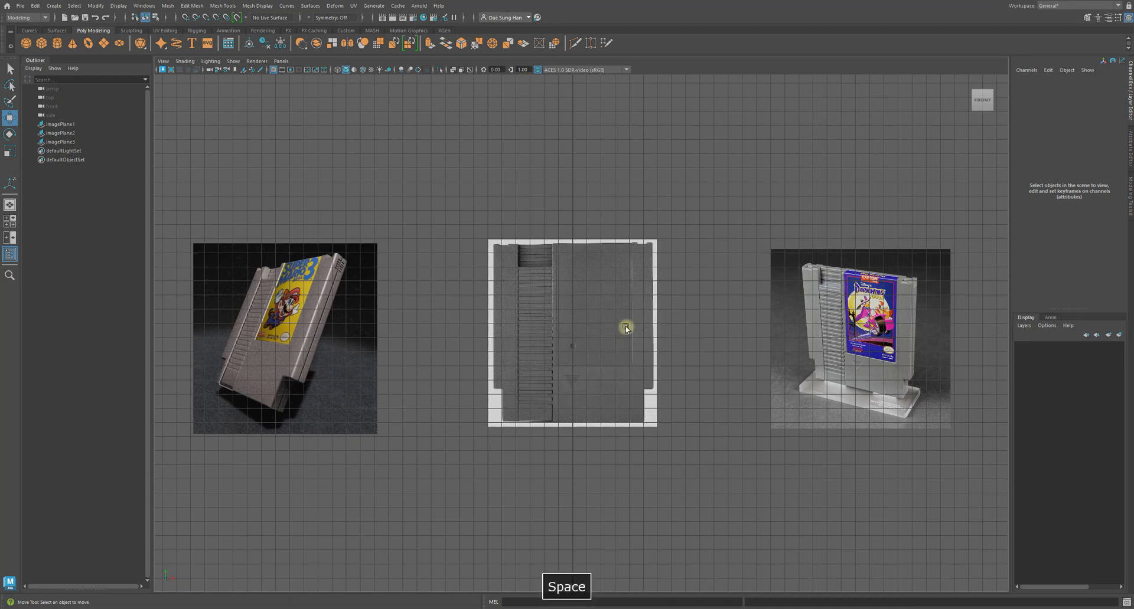
{"action": "left_click_drag", "start_coordinate": [875, 185], "coordinate": [803, 265], "text": "alt"}
{"action": "key", "text": "space"}
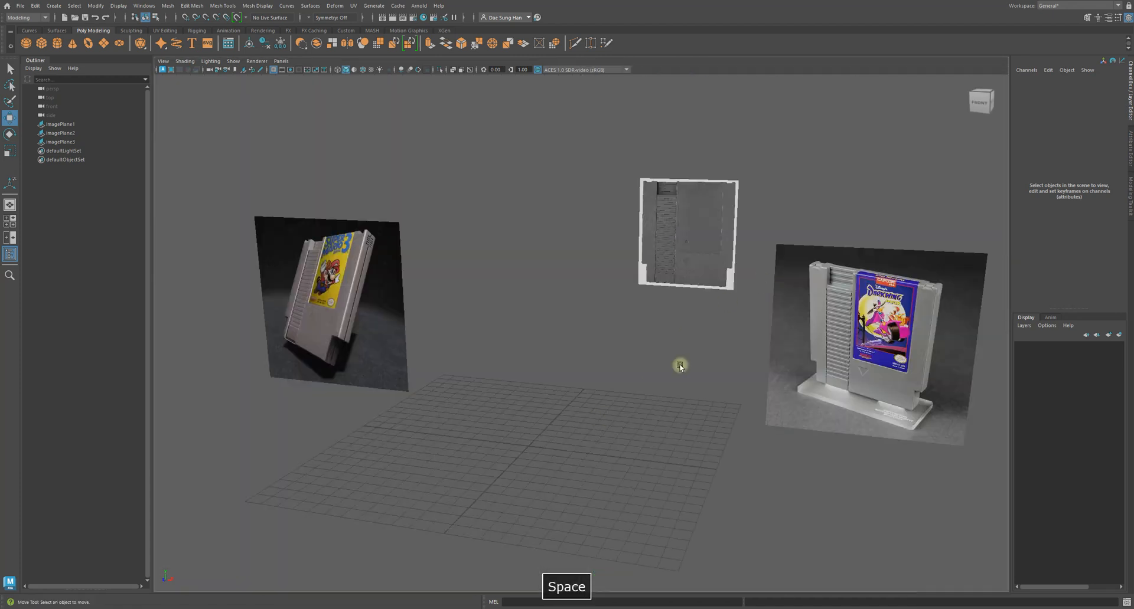
{"action": "right_click_drag", "start_coordinate": [678, 365], "coordinate": [646, 339], "text": "alt"}
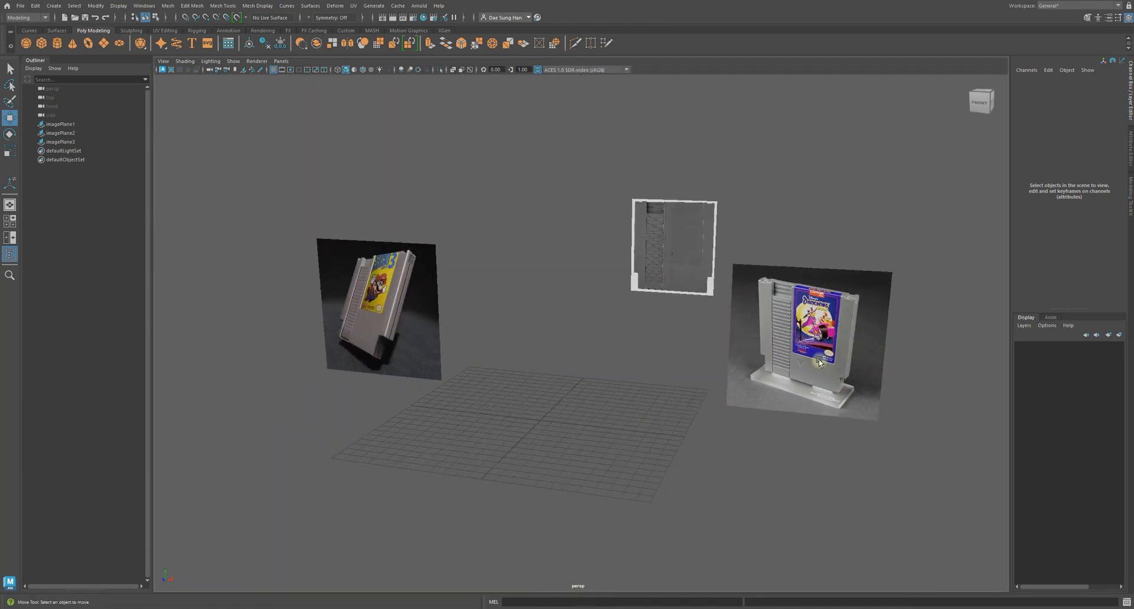
{"action": "left_click_drag", "start_coordinate": [866, 182], "coordinate": [788, 100], "text": "alt"}
{"action": "left_click", "coordinate": [716, 181]}
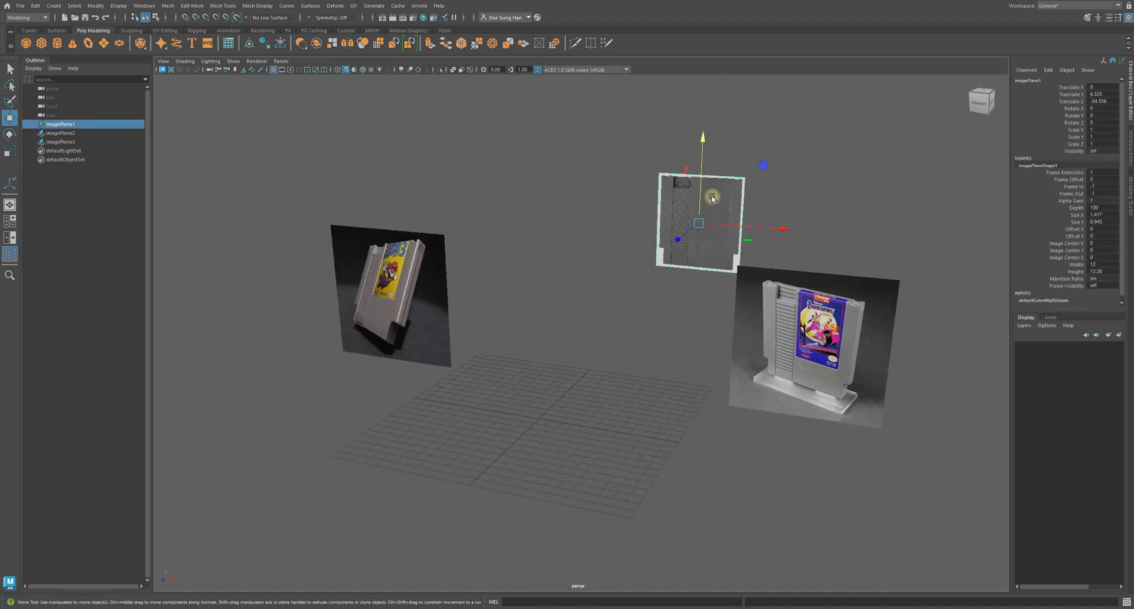
{"action": "left_click_drag", "start_coordinate": [652, 228], "coordinate": [558, 273], "text": "alt"}
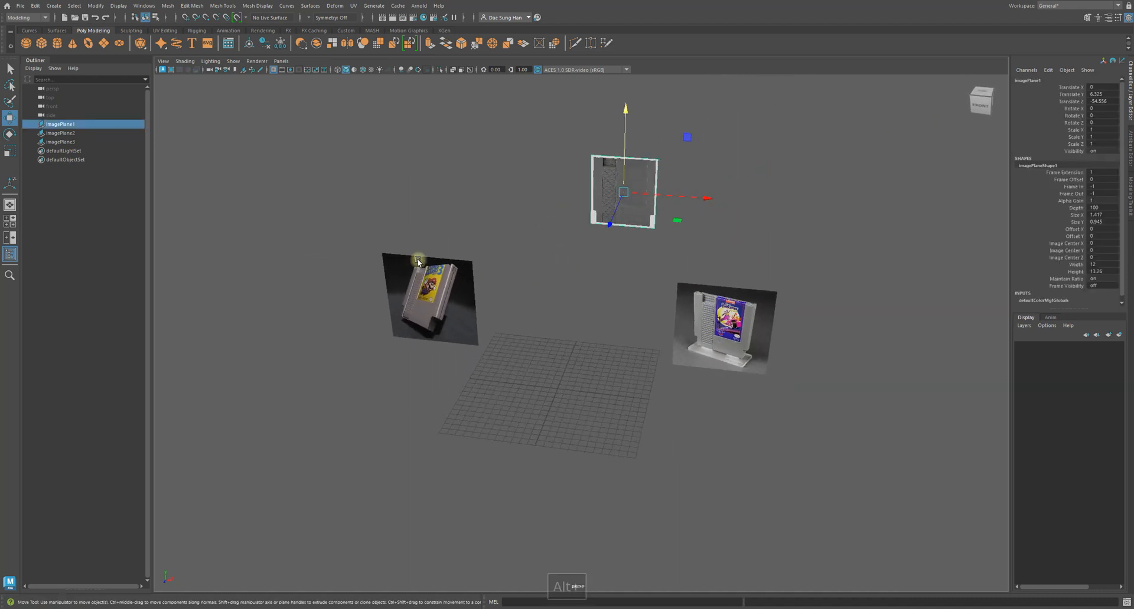
Spread the two cartridge photo planes slightly farther apart, moving the Mario one to about X -21.9.
{"action": "left_click", "coordinate": [447, 280]}
{"action": "middle_click_drag", "start_coordinate": [519, 289], "coordinate": [507, 308]}
{"action": "left_click_drag", "start_coordinate": [507, 308], "coordinate": [501, 308]}
{"action": "left_click_drag", "start_coordinate": [641, 276], "coordinate": [732, 321]}
{"action": "left_click_drag", "start_coordinate": [801, 336], "coordinate": [814, 335]}
{"action": "left_click", "coordinate": [584, 274]}
{"action": "left_click_drag", "start_coordinate": [576, 275], "coordinate": [608, 265], "text": "alt"}
{"action": "right_click_drag", "start_coordinate": [608, 265], "coordinate": [657, 302], "text": "alt"}
Select the schematic plane and the two photo planes in turn to check which object is which.
{"action": "left_click", "coordinate": [349, 272]}
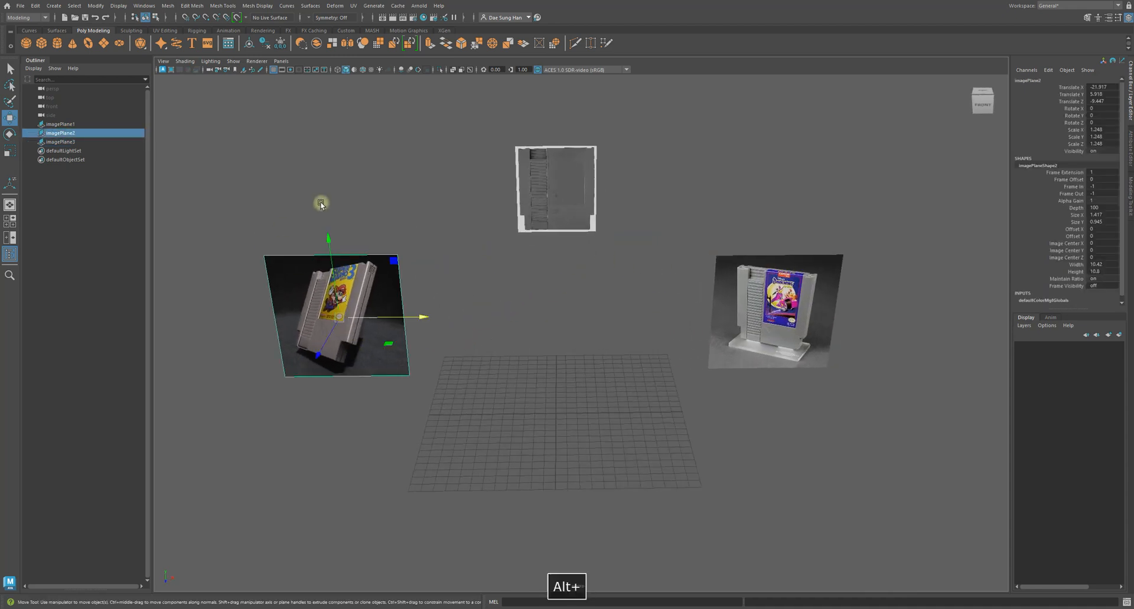
{"action": "left_click", "coordinate": [565, 190]}
{"action": "left_click", "coordinate": [769, 292]}
{"action": "left_click", "coordinate": [540, 193]}
{"action": "left_click", "coordinate": [339, 313]}
{"action": "left_click", "coordinate": [552, 192]}
{"action": "left_click", "coordinate": [363, 322]}
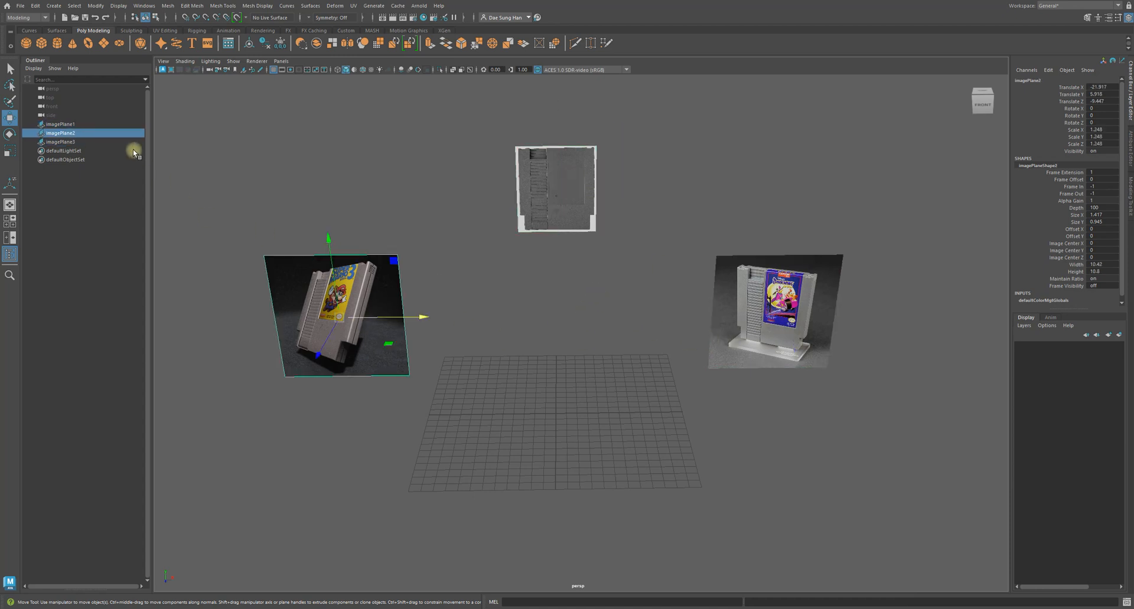
Rename the schematic image plane as imagePlane1_front.
{"action": "left_click", "coordinate": [70, 124]}
{"action": "double_click", "coordinate": [89, 125]}
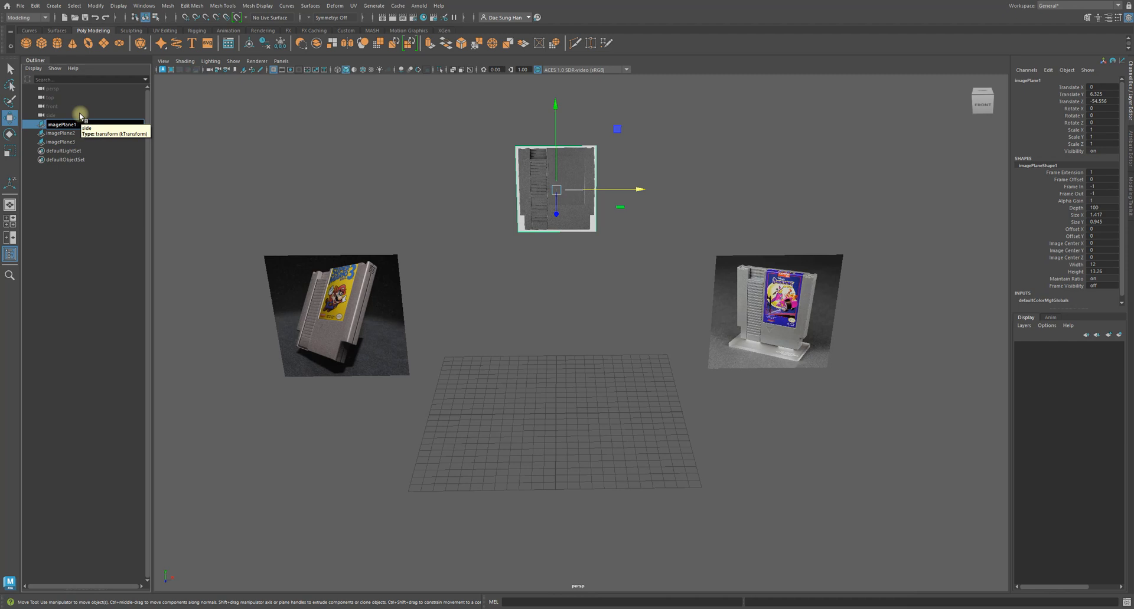
{"action": "type", "text": "front"}
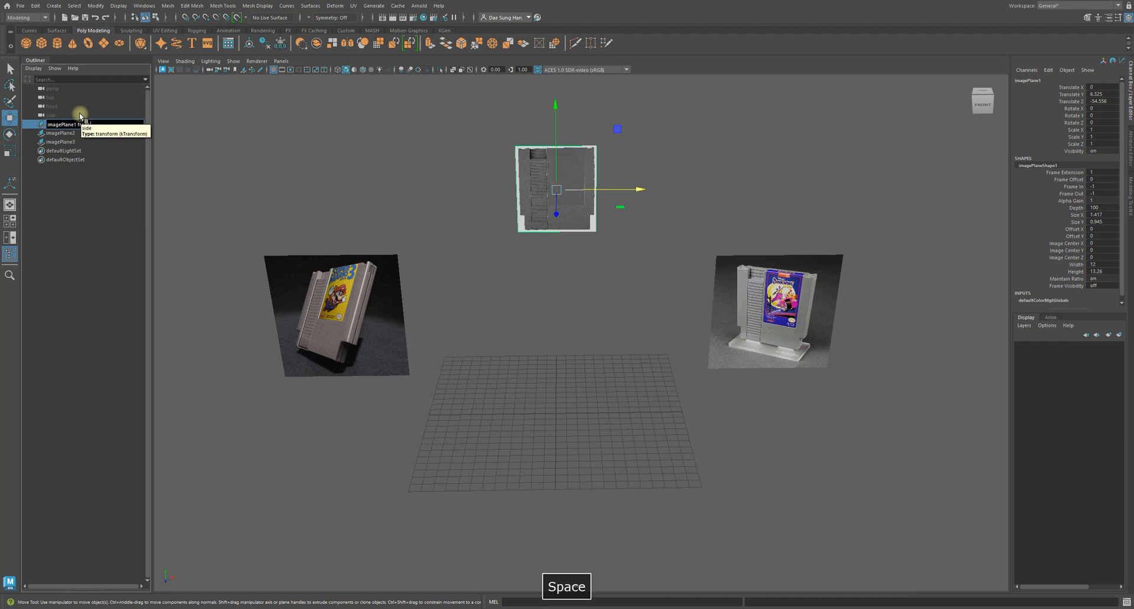
{"action": "key", "text": "BackSpace"}
{"action": "key", "text": "Return"}
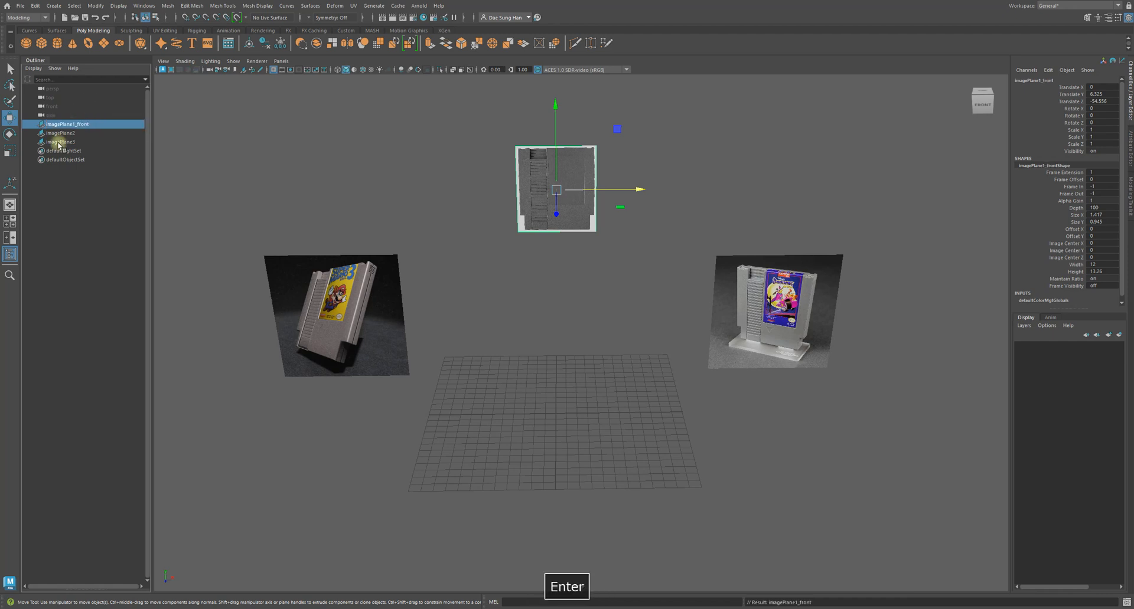
Rename the Mario cartridge photo plane as imagePlane2_3_quarter_image_1.
{"action": "left_click", "coordinate": [88, 133]}
{"action": "double_click", "coordinate": [89, 132]}
{"action": "left_click", "coordinate": [103, 133]}
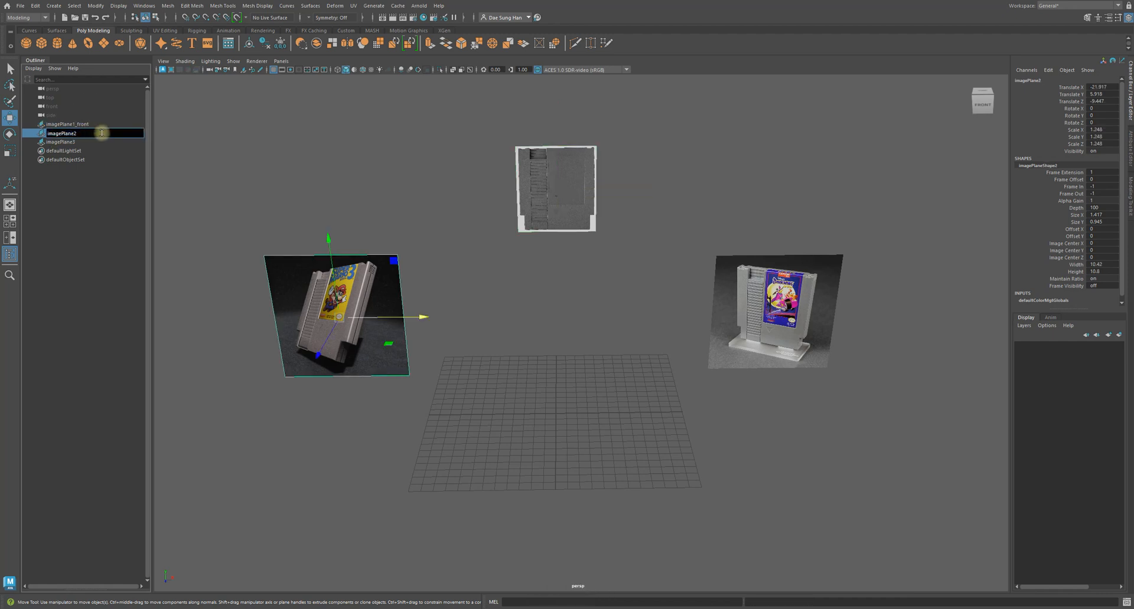
{"action": "type", "text": "3 "}
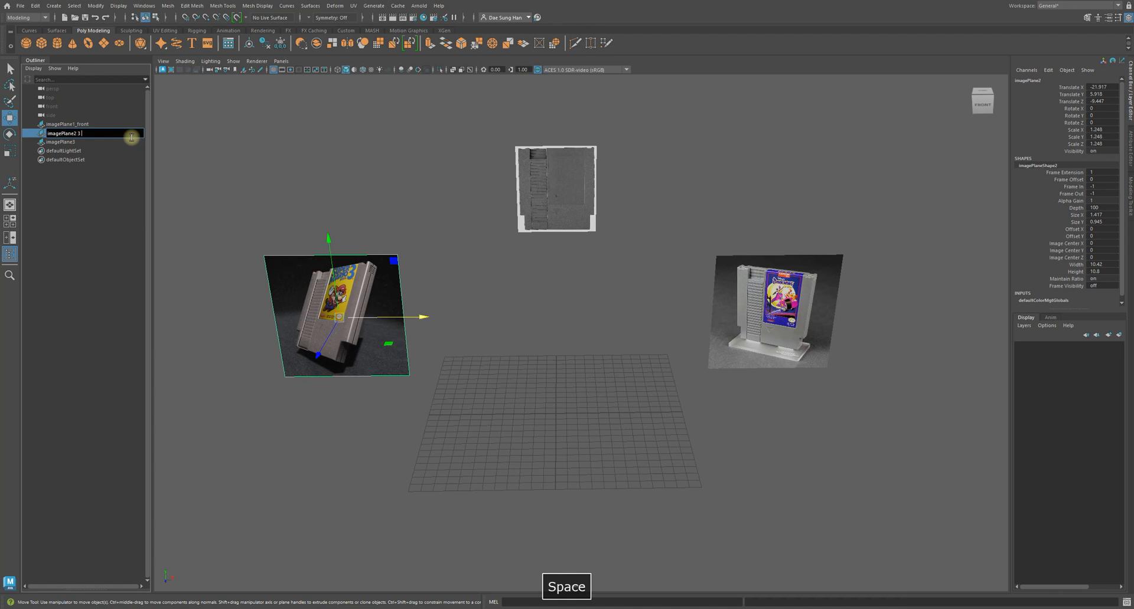
{"action": "type", "text": "quarter "}
{"action": "type", "text": "image 1"}
{"action": "key", "text": "Return"}
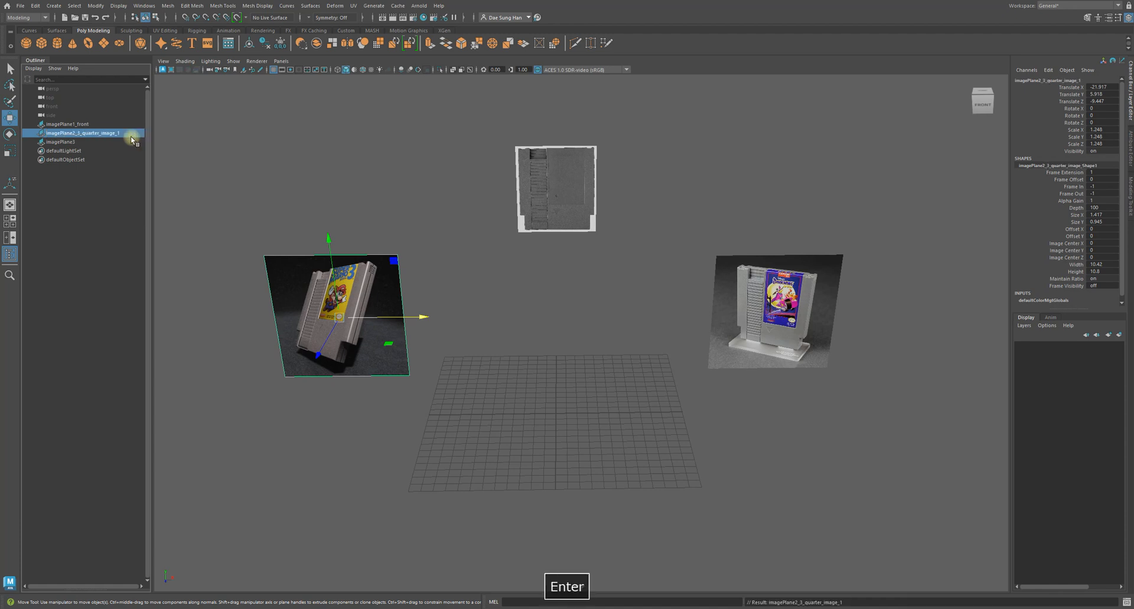
Rename the purple-label cartridge photo plane as imagePlane3_3_quarter_image_2, reusing the suffix copied from the Mario plane's name.
{"action": "double_click", "coordinate": [96, 143]}
{"action": "double_click", "coordinate": [86, 133]}
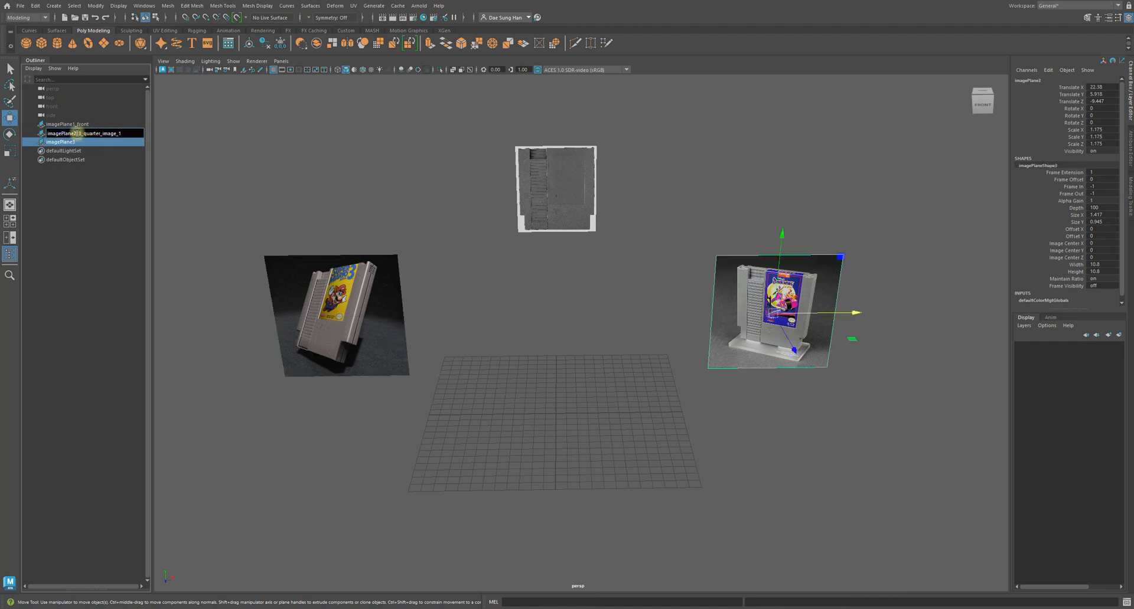
{"action": "left_click_drag", "start_coordinate": [79, 133], "coordinate": [150, 134]}
{"action": "key", "text": "ctrl+c"}
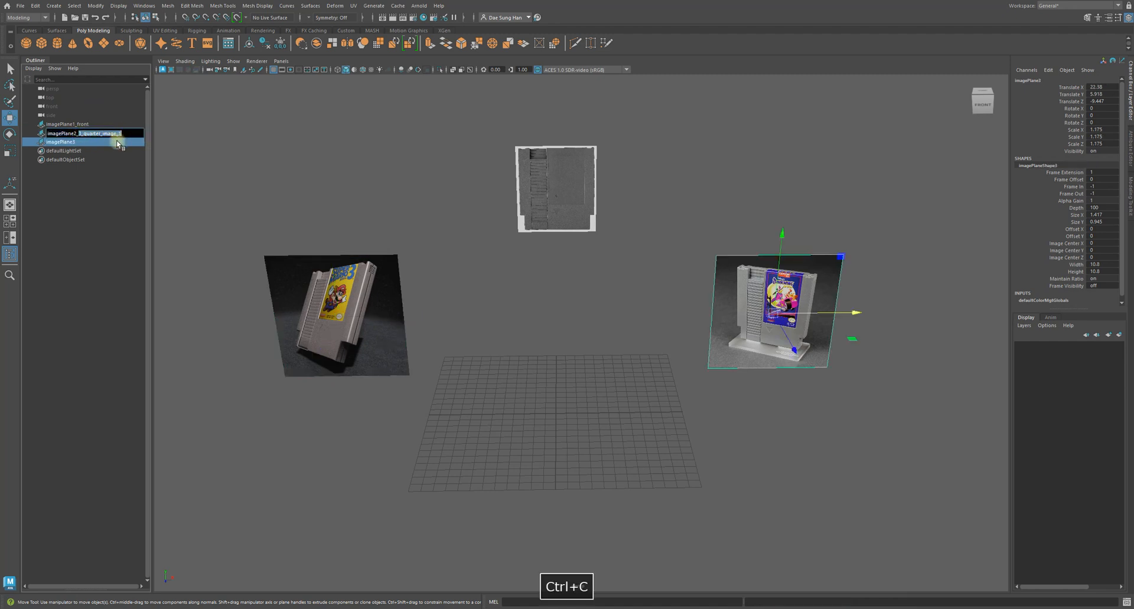
{"action": "double_click", "coordinate": [113, 143]}
{"action": "left_click", "coordinate": [119, 143]}
{"action": "key", "text": "ctrl+v"}
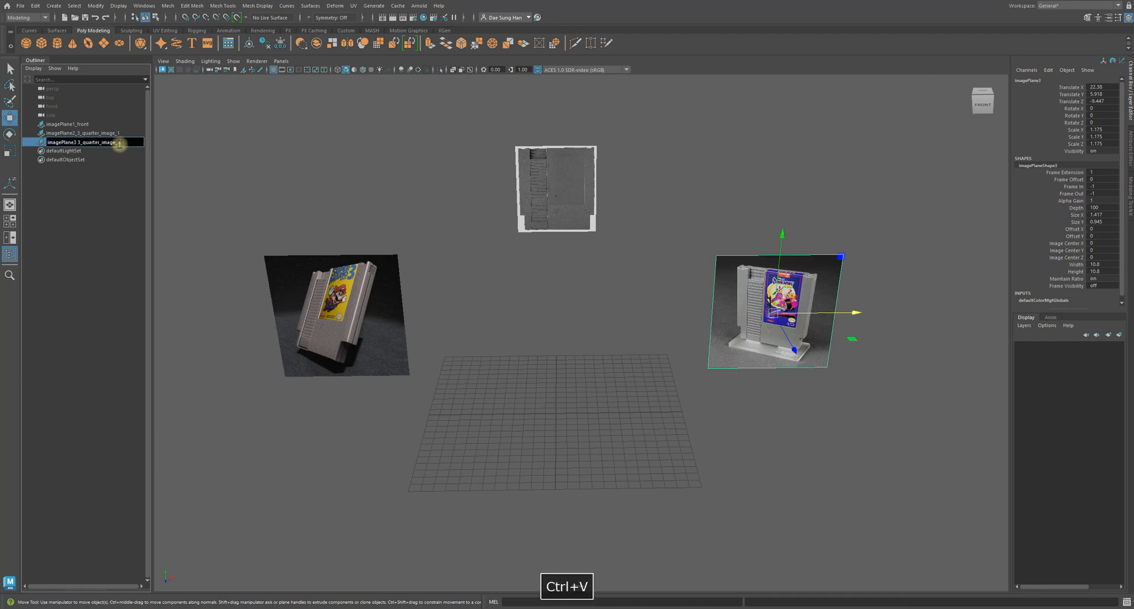
{"action": "key", "text": "BackSpace"}
{"action": "type", "text": "2"}
{"action": "key", "text": "Return"}
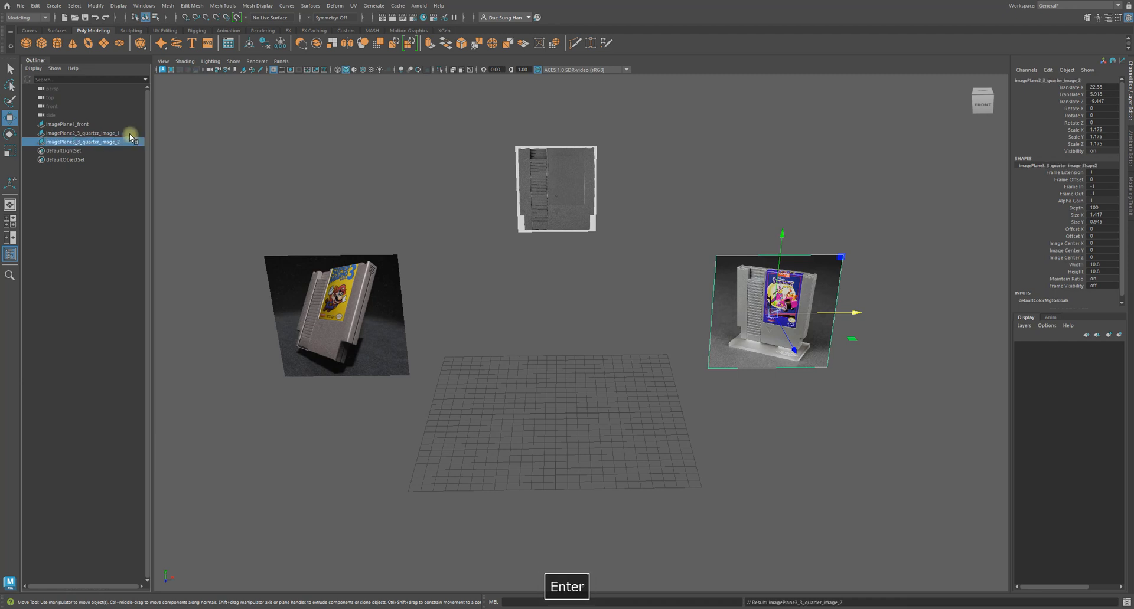
Create a new display layer containing the two cartridge photo planes.
{"action": "left_click", "coordinate": [93, 125]}
{"action": "left_click", "coordinate": [98, 133]}
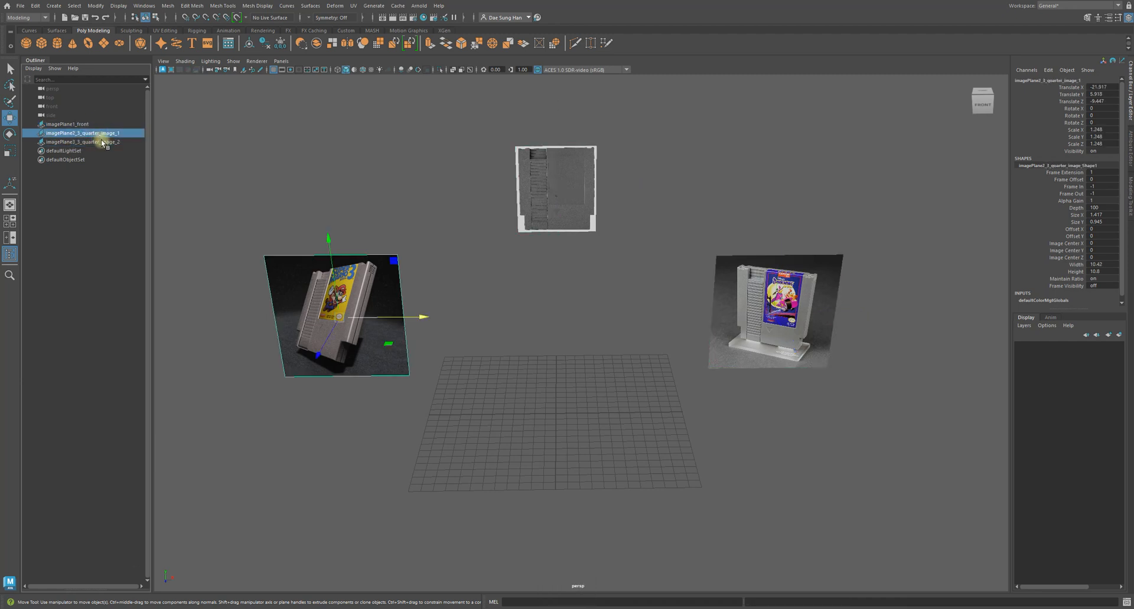
{"action": "left_click", "coordinate": [100, 143]}
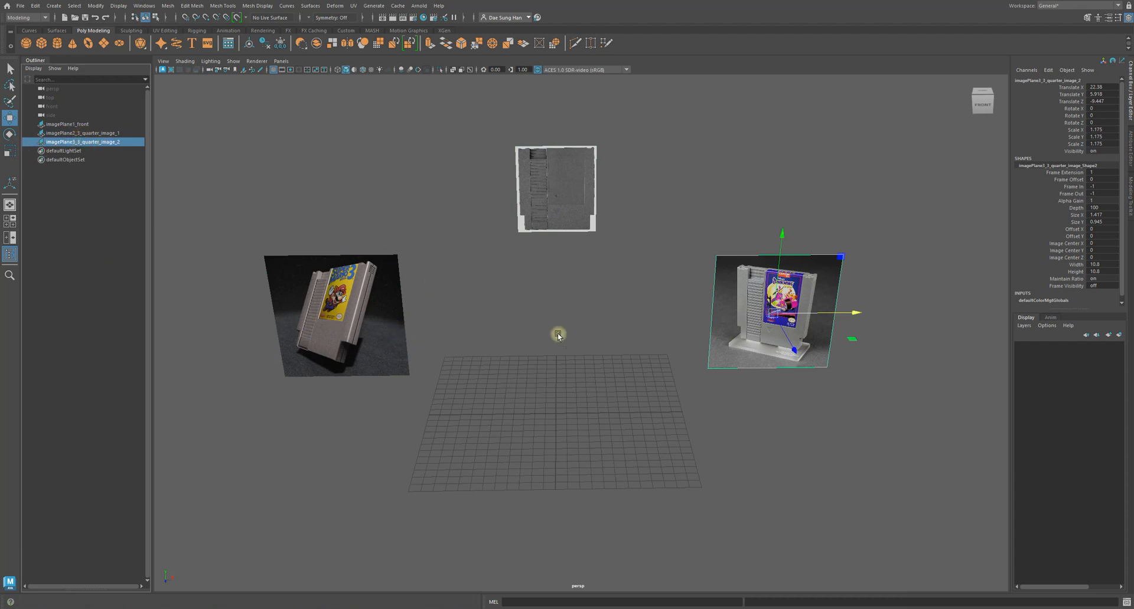
{"action": "left_click_drag", "start_coordinate": [807, 422], "coordinate": [225, 289]}
{"action": "left_click", "coordinate": [1119, 335]}
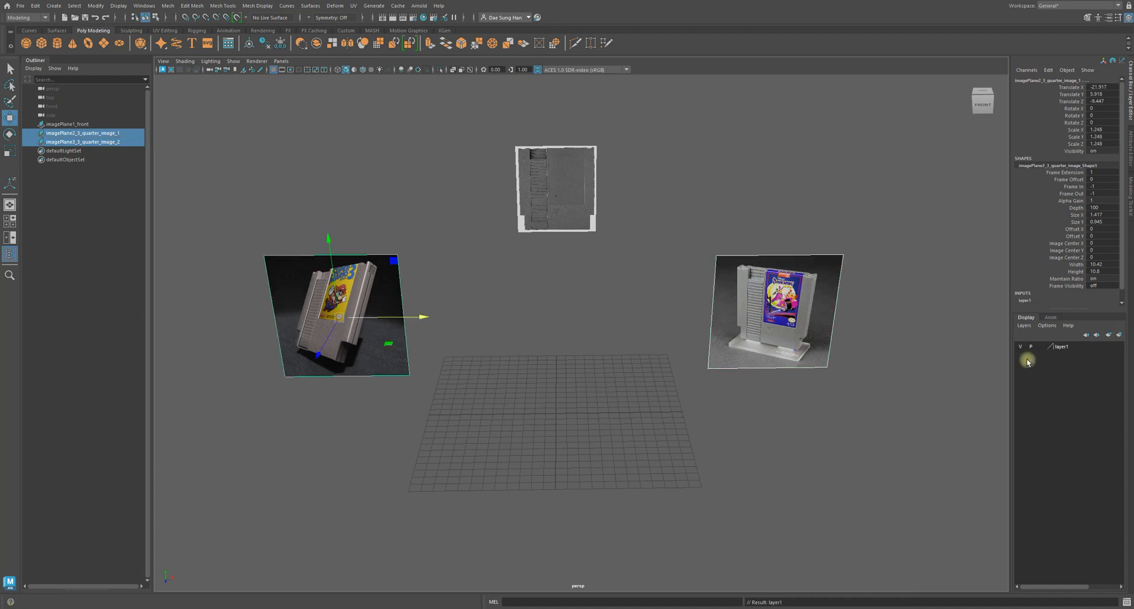
Rename the new display layer as _photo_refs_.
{"action": "double_click", "coordinate": [1058, 347]}
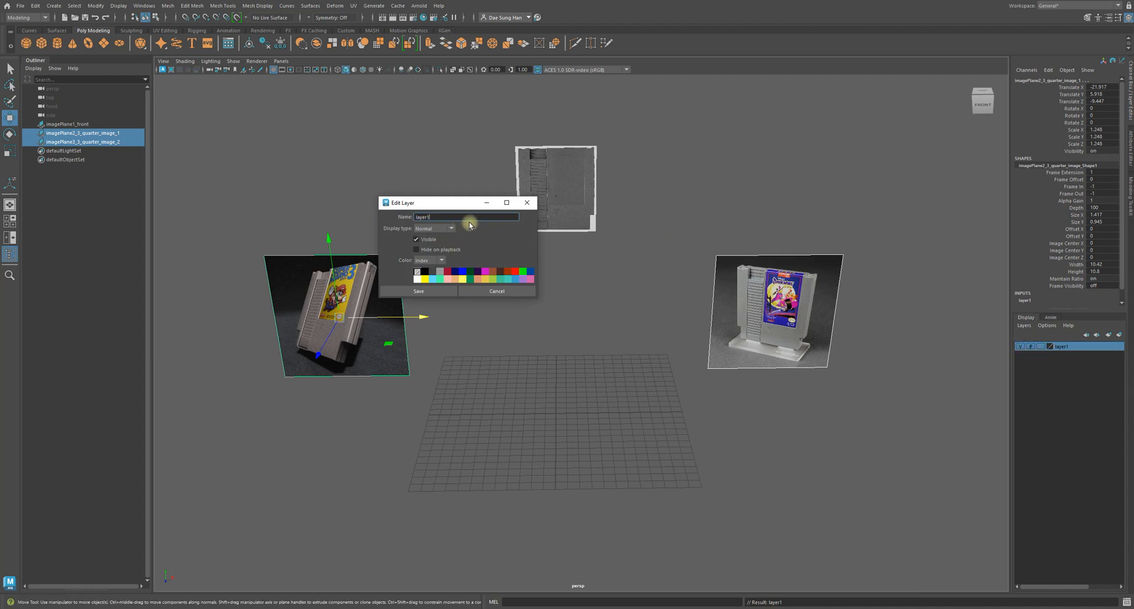
{"action": "key", "text": "BackSpace"}
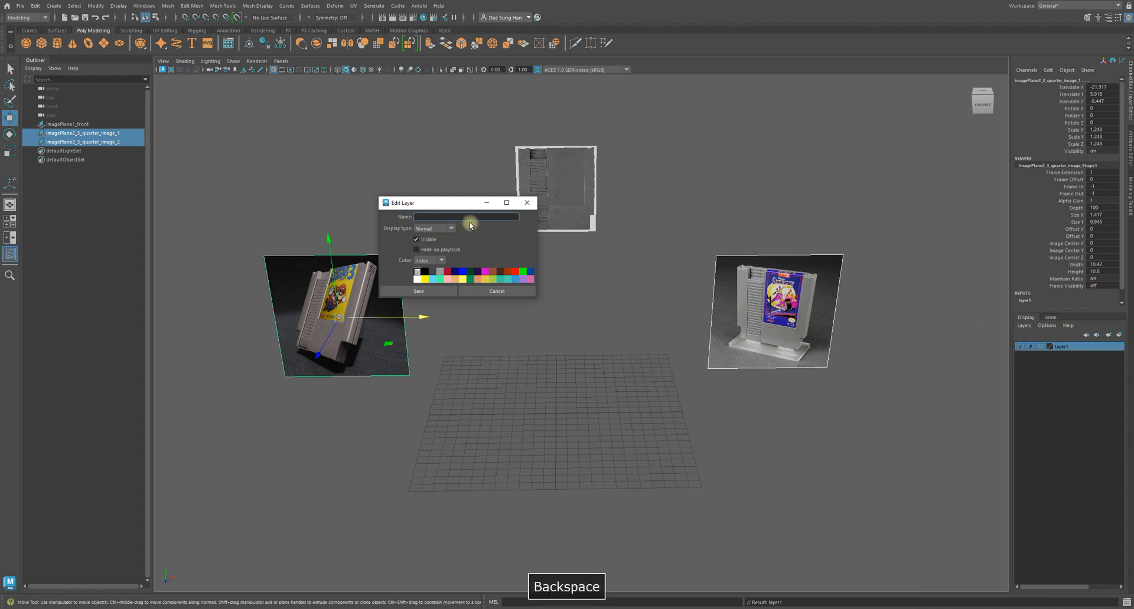
{"action": "type", "text": "Pht"}
{"action": "type", "text": "_p"}
{"action": "type", "text": "hoto"}
{"action": "key", "text": "BackSpace"}
{"action": "type", "text": "o_refss"}
{"action": "key", "text": "BackSpace"}
{"action": "type", "text": "_"}
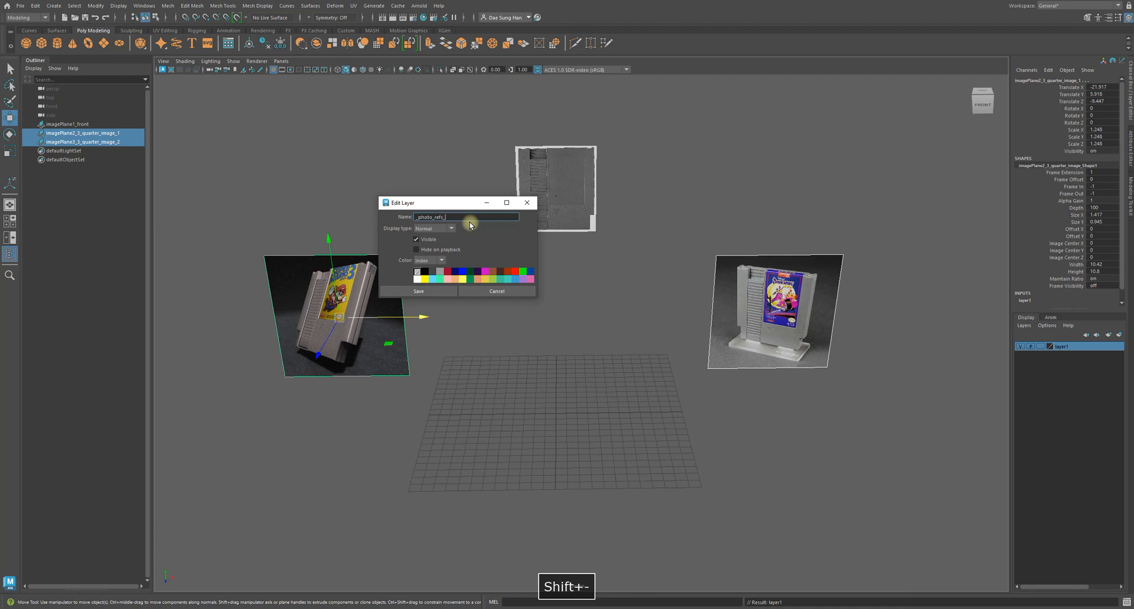
{"action": "left_click", "coordinate": [420, 290]}
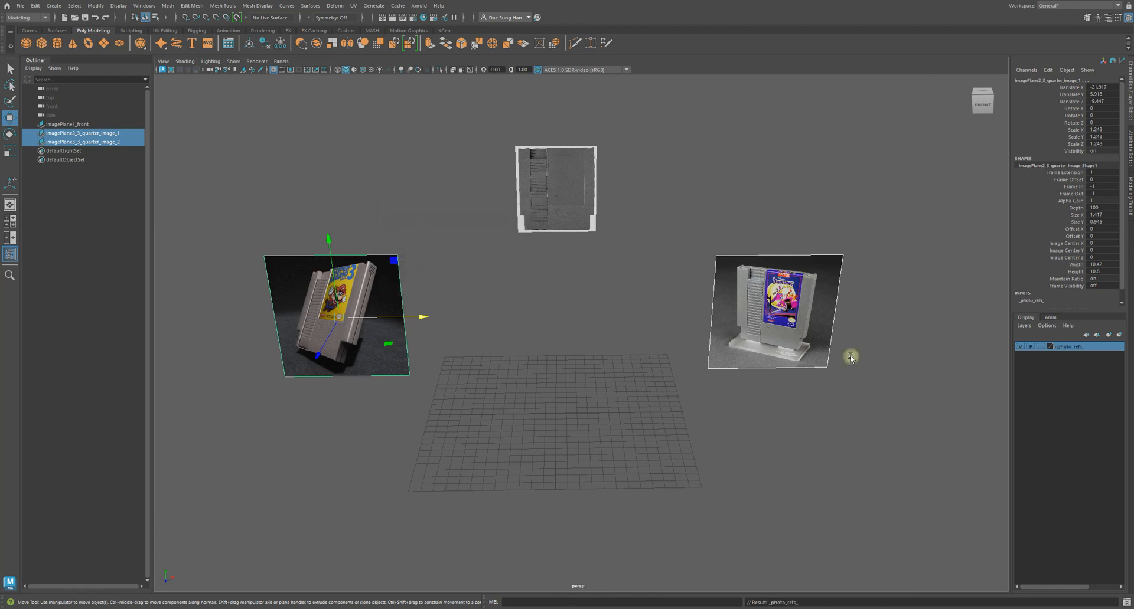
Add the front schematic plane to the _photo_refs_ layer.
{"action": "double_click", "coordinate": [1020, 347]}
{"action": "left_click", "coordinate": [610, 334]}
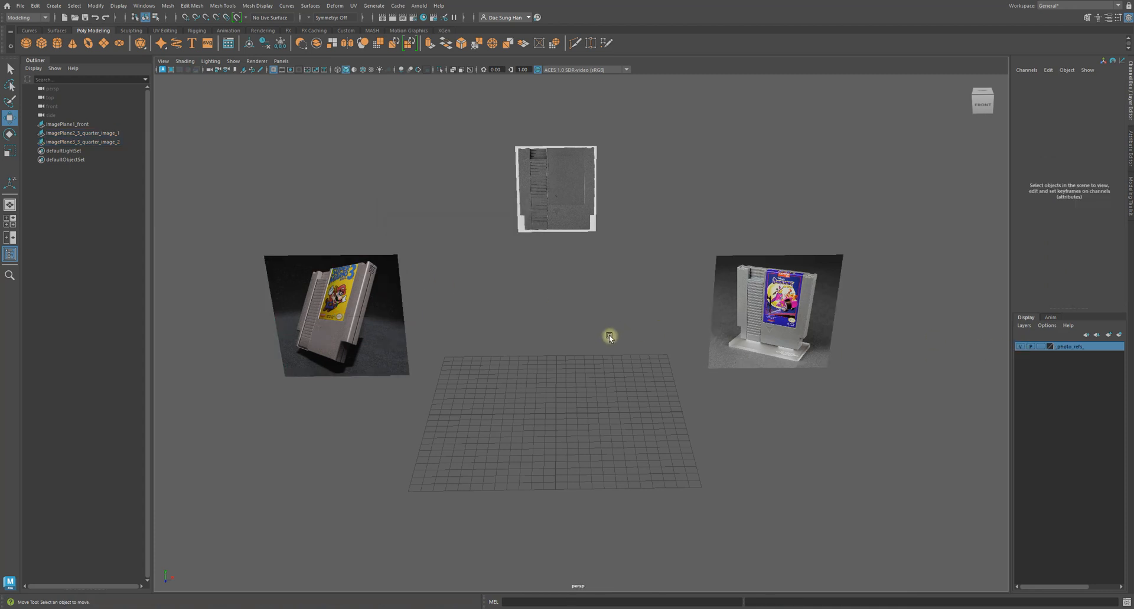
{"action": "left_click", "coordinate": [586, 159]}
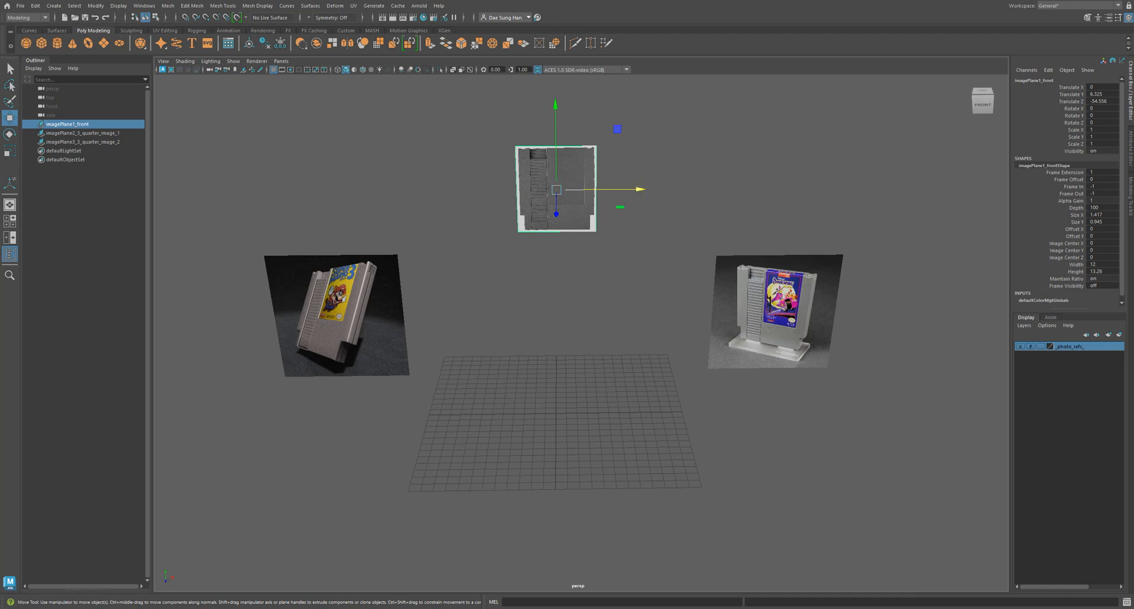
{"action": "right_click", "coordinate": [1073, 349]}
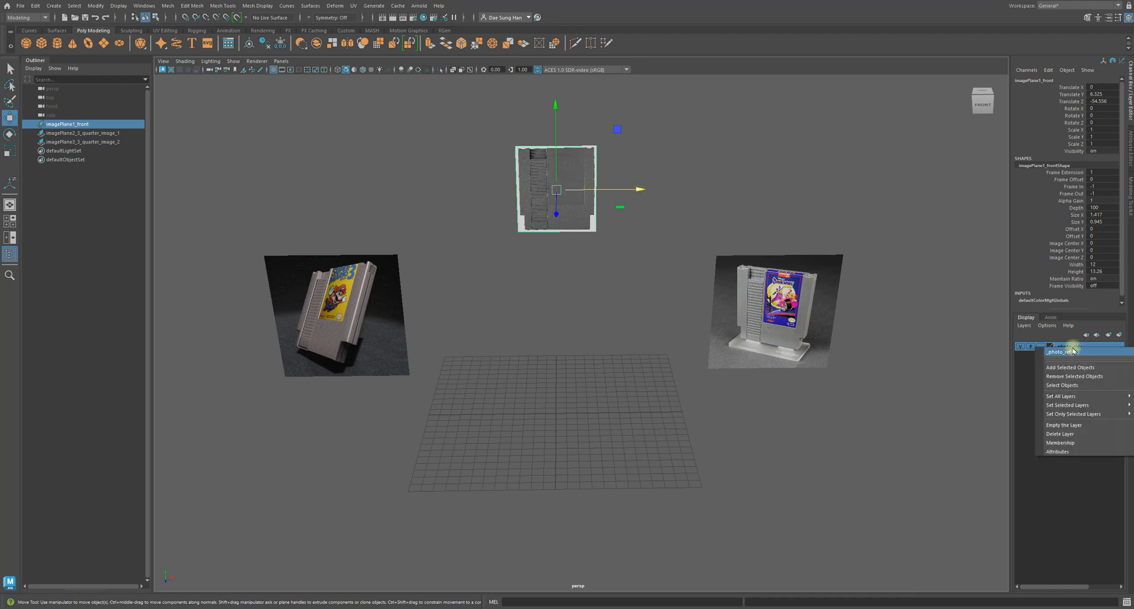
{"action": "left_click", "coordinate": [1069, 355]}
{"action": "left_click", "coordinate": [1087, 365]}
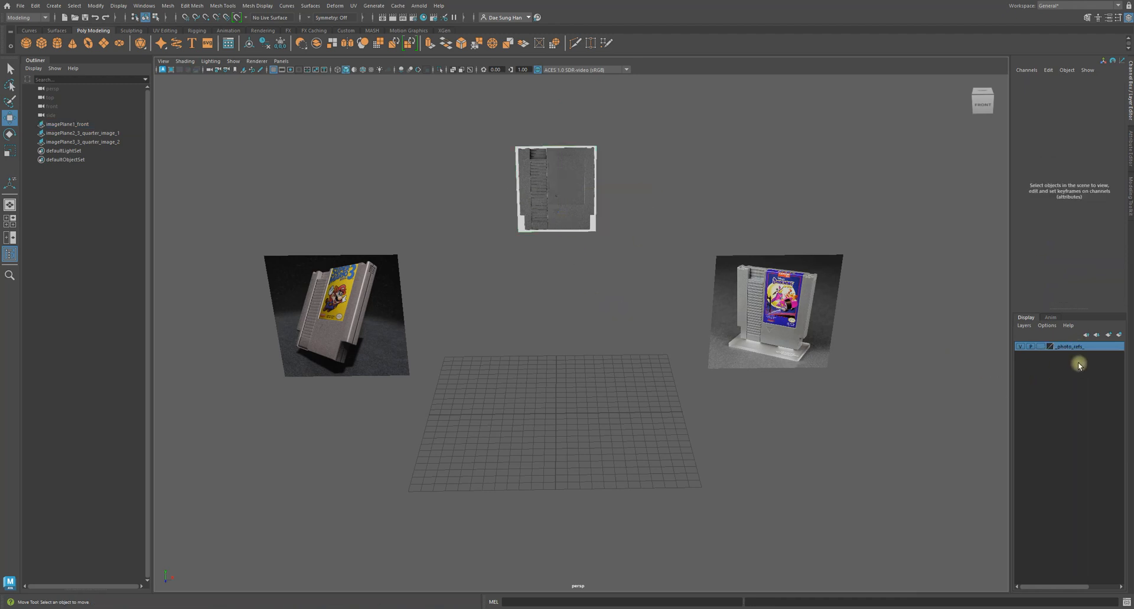
Set the _photo_refs_ layer's display type to Reference and test hiding and showing its planes, leaving them visible.
{"action": "left_click", "coordinate": [1019, 347]}
{"action": "left_click", "coordinate": [1020, 348]}
{"action": "left_click", "coordinate": [1040, 347]}
{"action": "left_click", "coordinate": [1041, 347]}
{"action": "left_click", "coordinate": [1020, 348]}
{"action": "left_click", "coordinate": [1020, 348]}
{"action": "left_click", "coordinate": [1021, 348]}
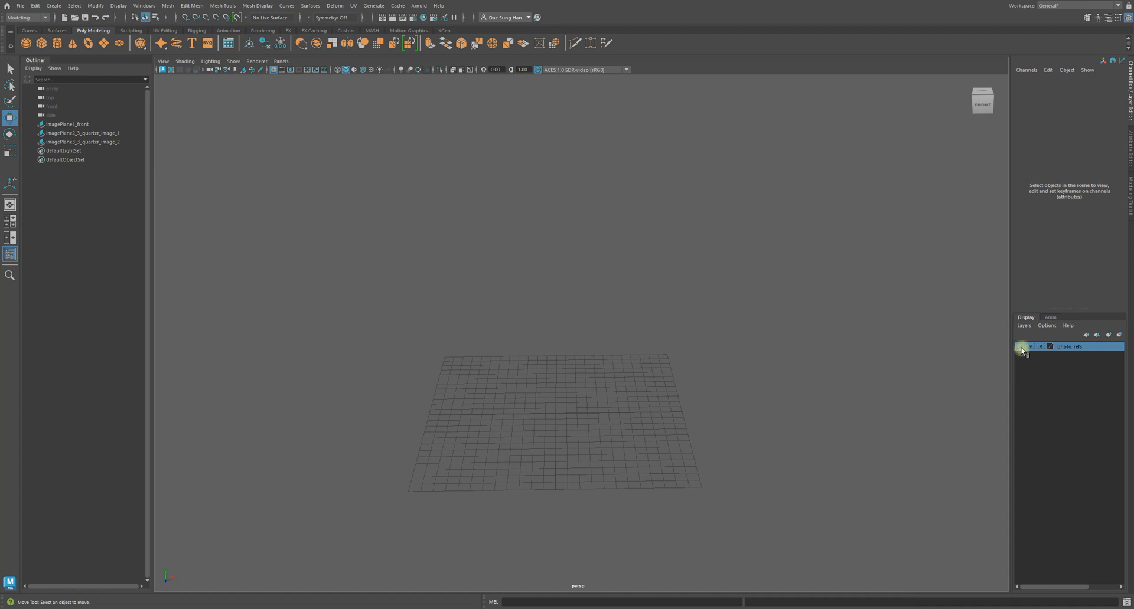
{"action": "left_click", "coordinate": [1018, 348]}
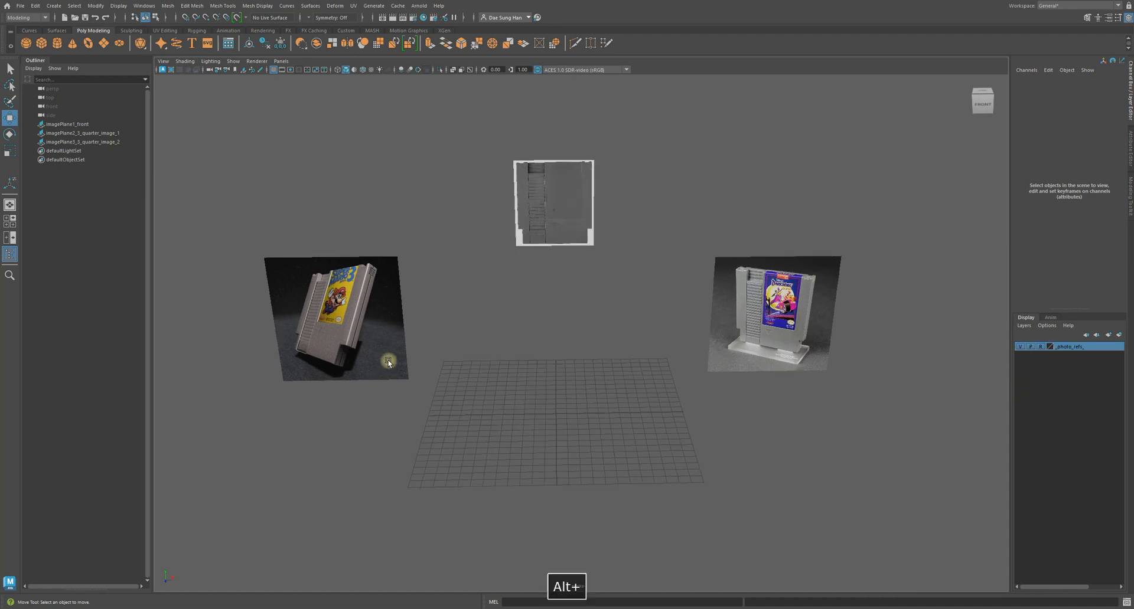
Create a polygon cube at the origin, with the front view showing the schematic plane.
{"action": "left_click_drag", "start_coordinate": [386, 363], "coordinate": [392, 344], "text": "alt"}
{"action": "right_click_drag", "start_coordinate": [392, 344], "coordinate": [549, 372], "text": "alt"}
{"action": "left_click_drag", "start_coordinate": [524, 386], "coordinate": [514, 378], "text": "alt"}
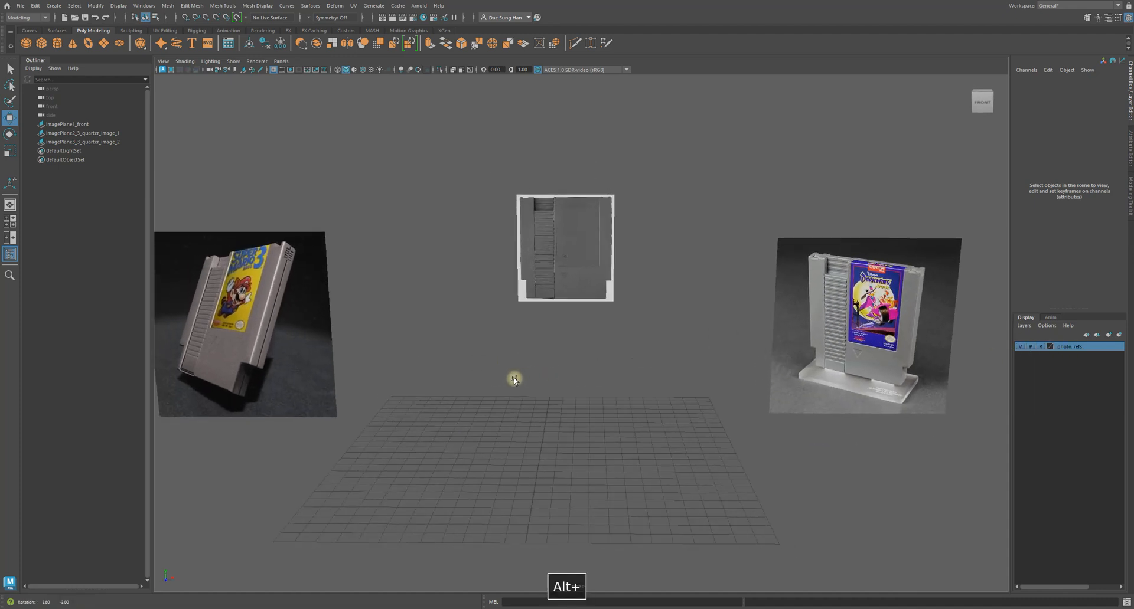
{"action": "key", "text": "space"}
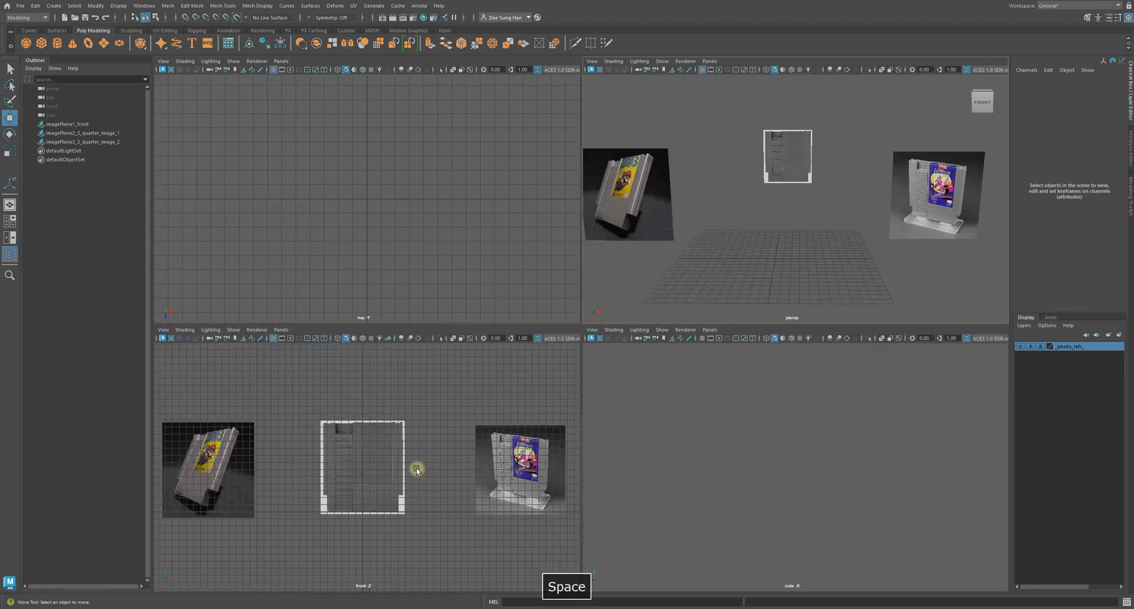
{"action": "key", "text": "space"}
{"action": "right_click_drag", "start_coordinate": [417, 466], "coordinate": [684, 437], "text": "alt"}
{"action": "key", "text": "w"}
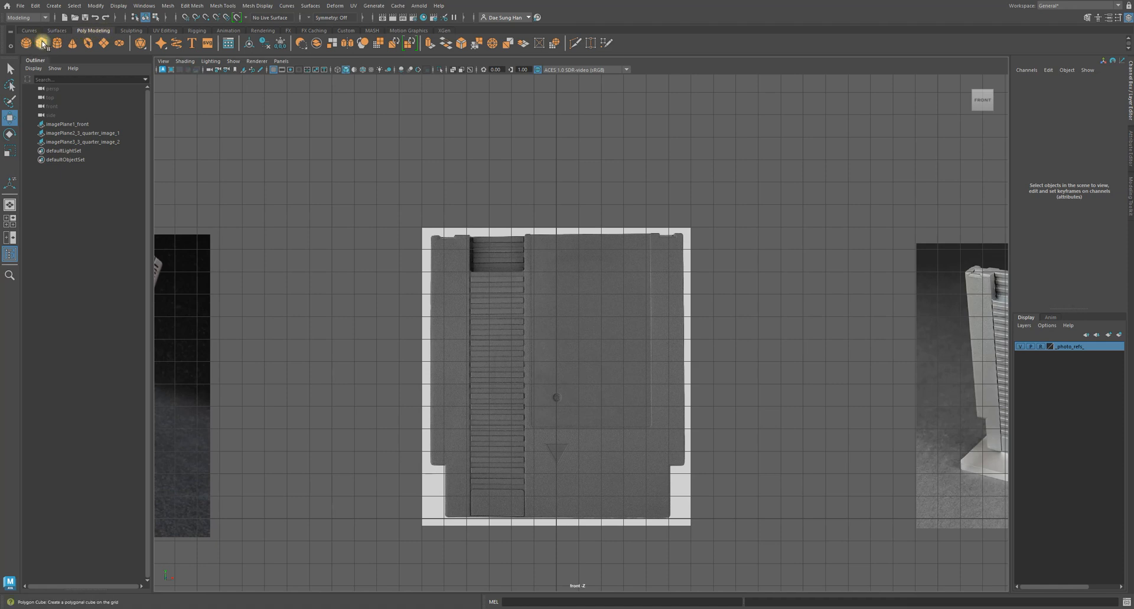
{"action": "left_click", "coordinate": [53, 7]}
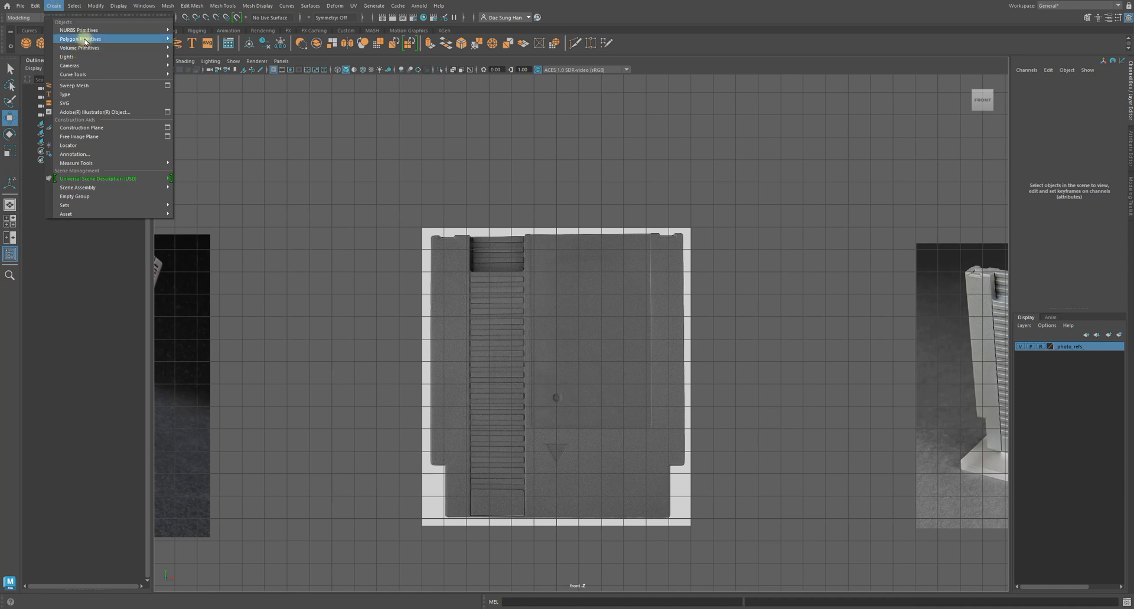
{"action": "mouse_move", "coordinate": [85, 39]}
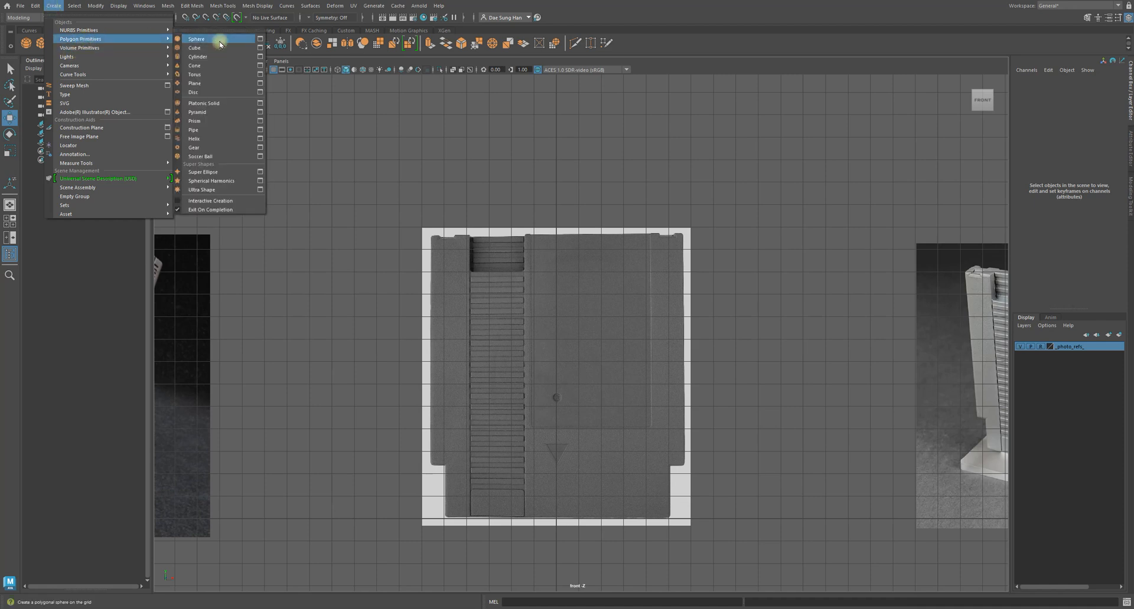
{"action": "left_click", "coordinate": [315, 56]}
{"action": "left_click", "coordinate": [40, 43]}
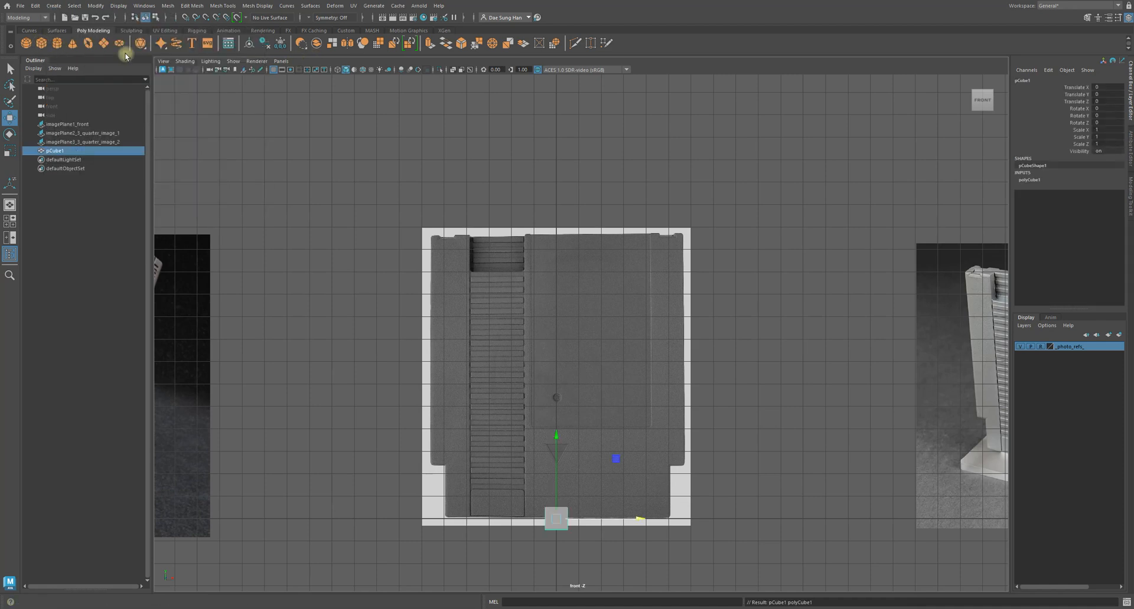
Examine the new cube's position and size against the schematic's lower edge and the neighbouring photo planes in the front view.
{"action": "middle_click_drag", "start_coordinate": [582, 473], "coordinate": [543, 317], "text": "alt"}
{"action": "right_click_drag", "start_coordinate": [543, 317], "coordinate": [822, 467], "text": "alt"}
{"action": "middle_click_drag", "start_coordinate": [454, 382], "coordinate": [628, 349], "text": "alt"}
{"action": "right_click_drag", "start_coordinate": [629, 351], "coordinate": [695, 368], "text": "alt"}
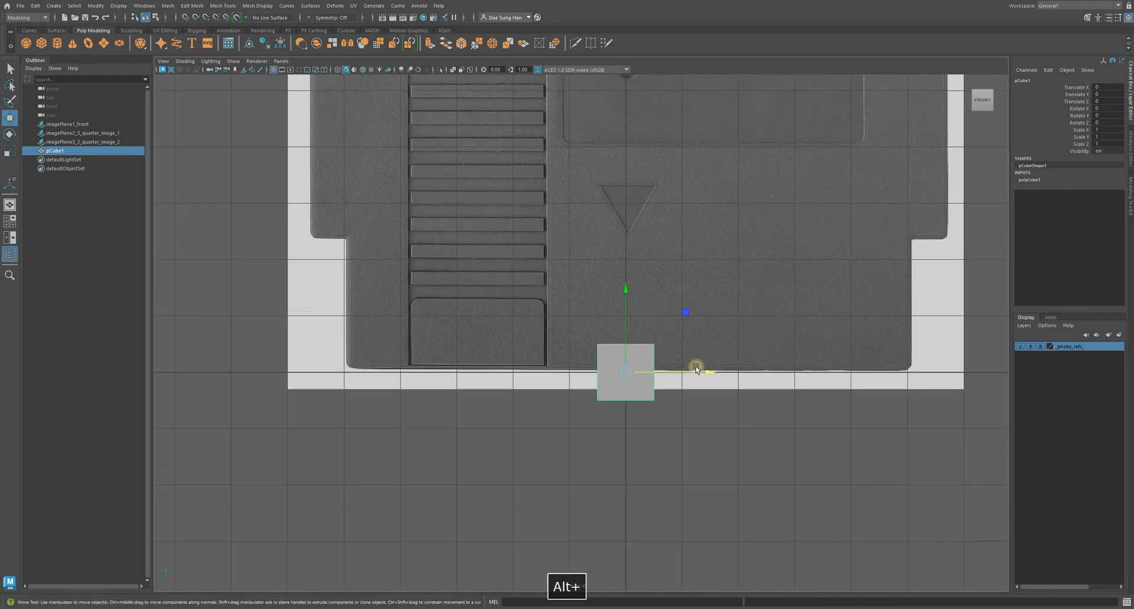
{"action": "right_click_drag", "start_coordinate": [589, 397], "coordinate": [521, 332], "text": "alt"}
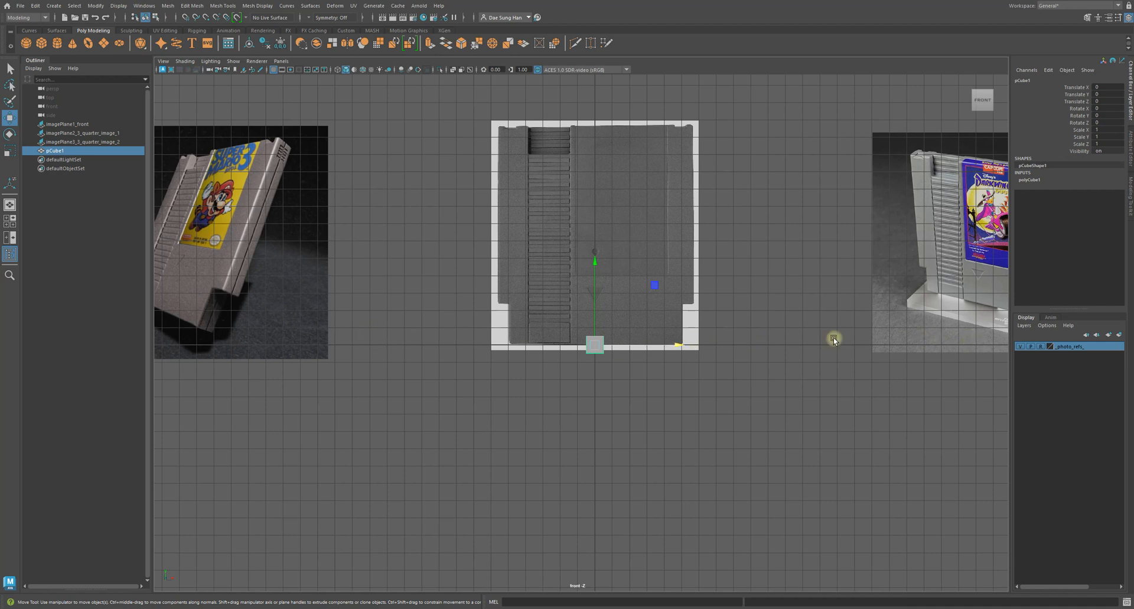
{"action": "middle_click_drag", "start_coordinate": [896, 337], "coordinate": [709, 336], "text": "alt"}
{"action": "right_click_drag", "start_coordinate": [709, 336], "coordinate": [567, 197], "text": "alt"}
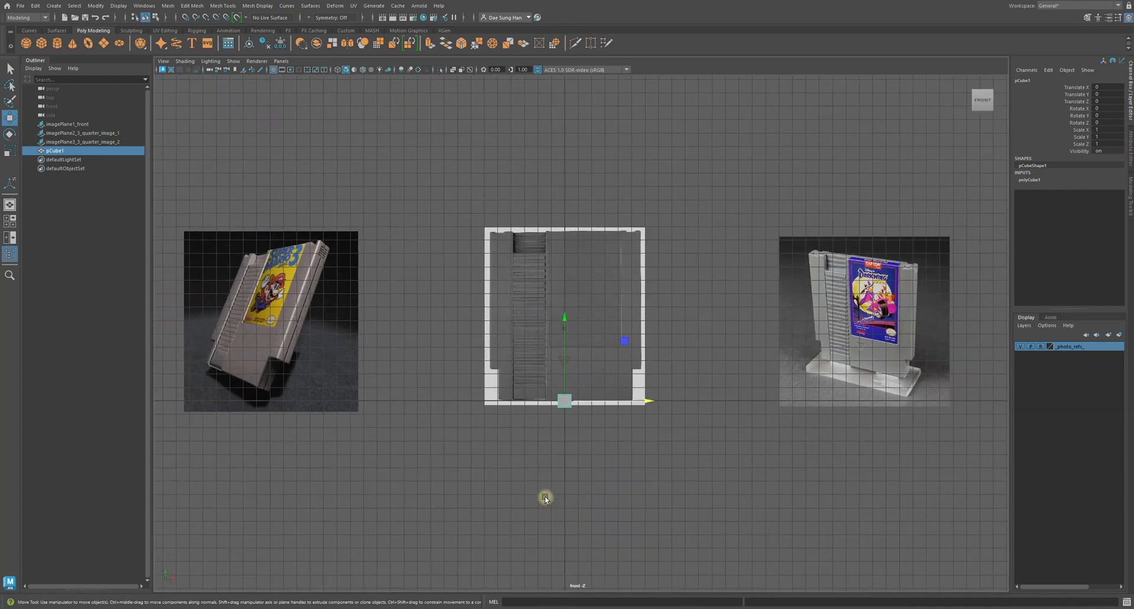
{"action": "right_click_drag", "start_coordinate": [572, 534], "coordinate": [868, 473], "text": "alt"}
{"action": "middle_click_drag", "start_coordinate": [574, 430], "coordinate": [744, 271], "text": "alt"}
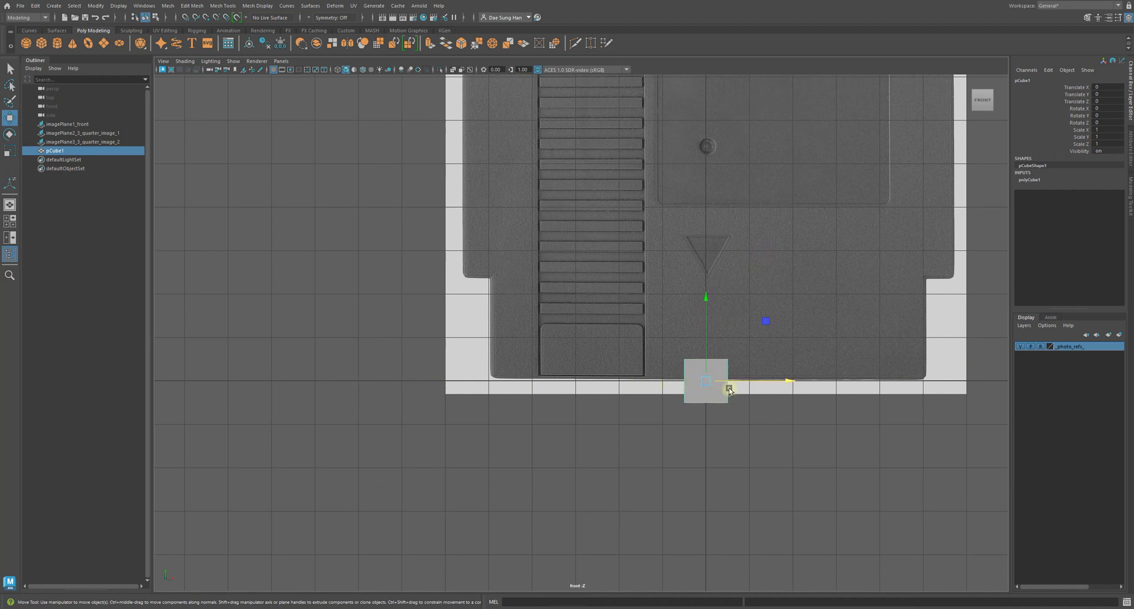
{"action": "middle_click_drag", "start_coordinate": [752, 392], "coordinate": [704, 407], "text": "alt"}
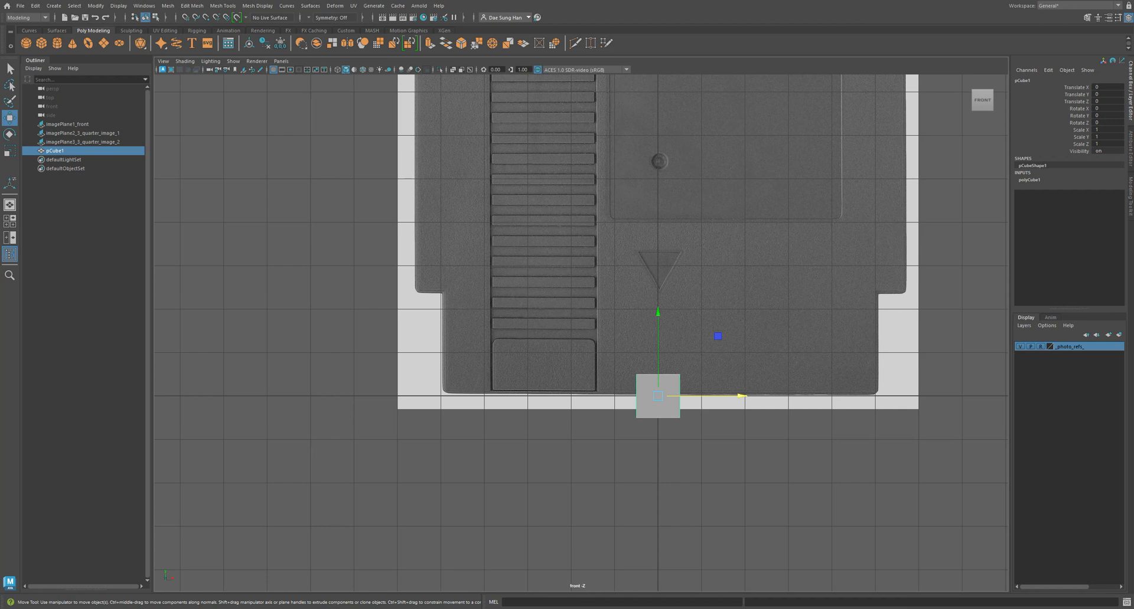
Switch to the browser to view the SURVIVING MAYA project guide's module list in the course content, and return to Maya.
{"action": "left_click_drag", "start_coordinate": [0, 13], "coordinate": [307, 1]}
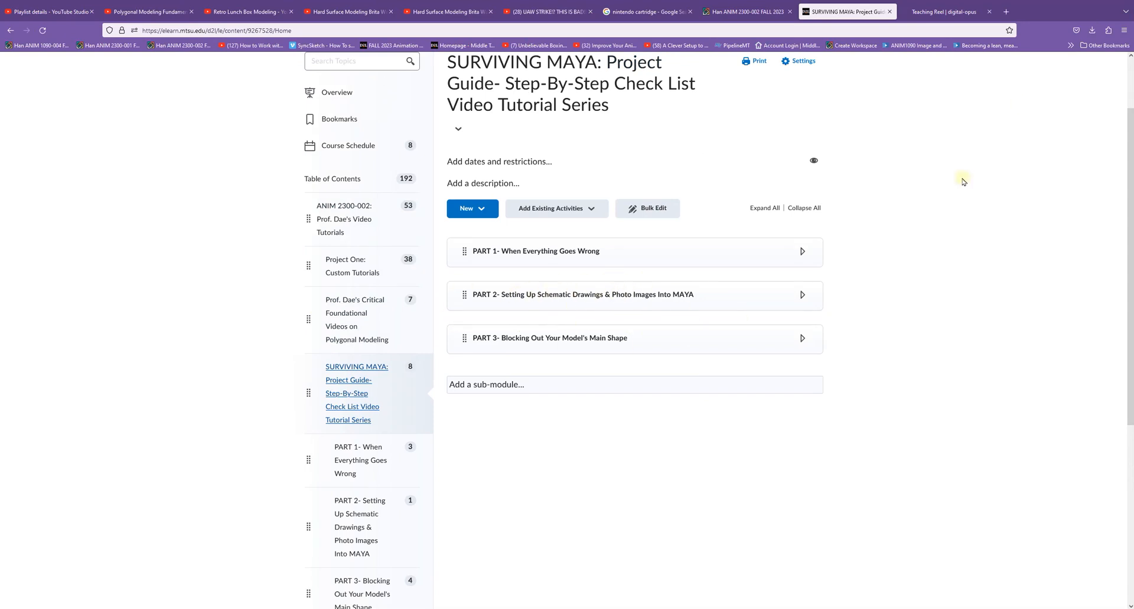
{"action": "left_click_drag", "start_coordinate": [1035, 12], "coordinate": [1133, 125]}
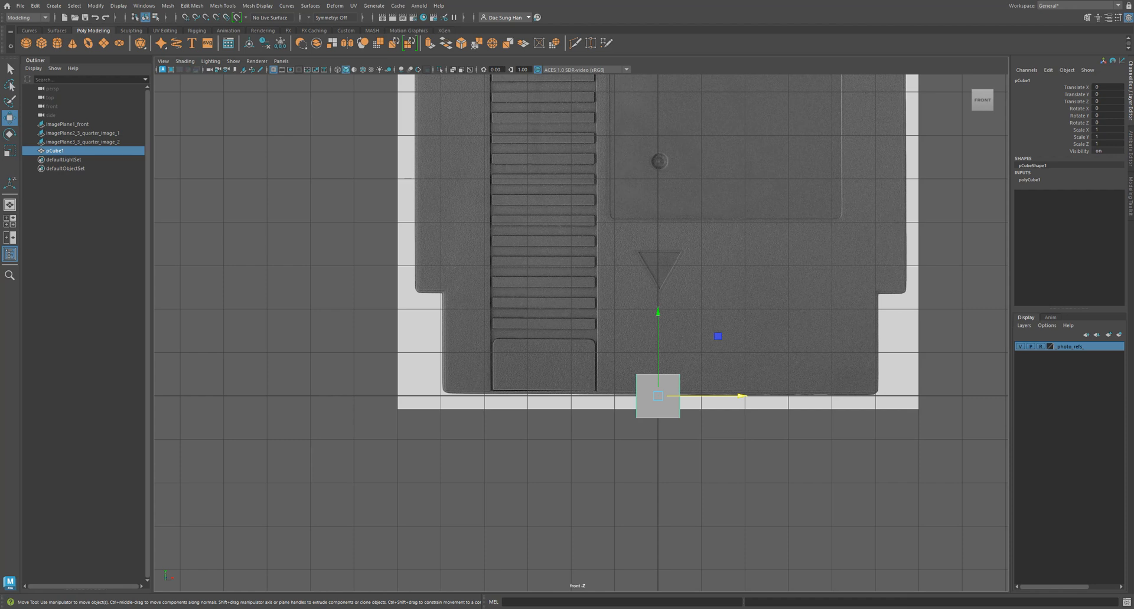
{"action": "middle_click_drag", "start_coordinate": [618, 373], "coordinate": [603, 386], "text": "alt"}
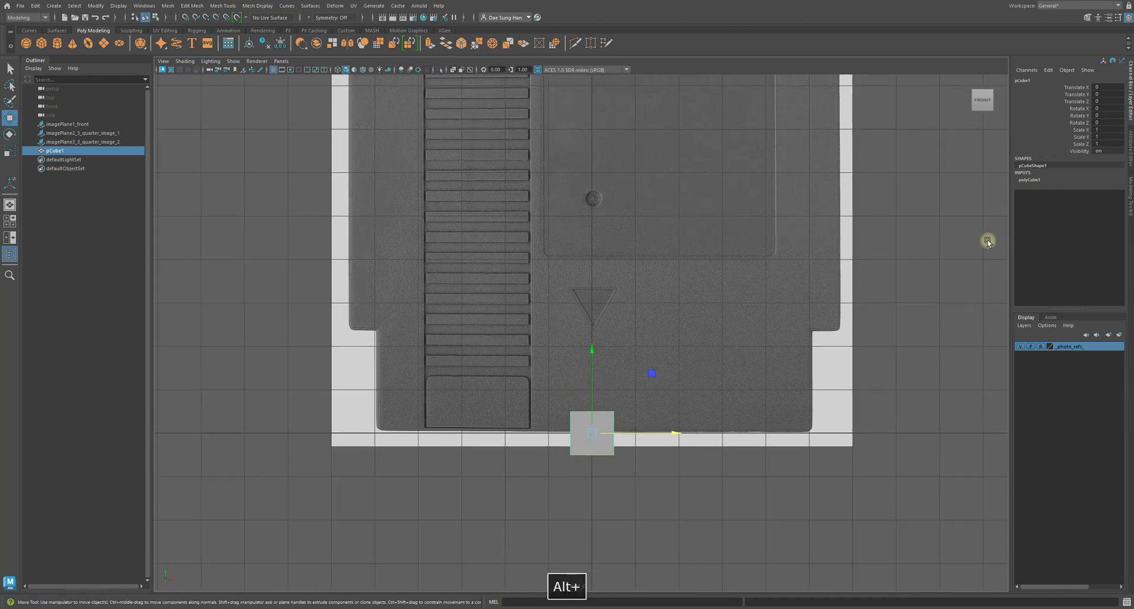
Set the cube's subdivisions in width, height and depth to 2.
{"action": "left_click", "coordinate": [1128, 154]}
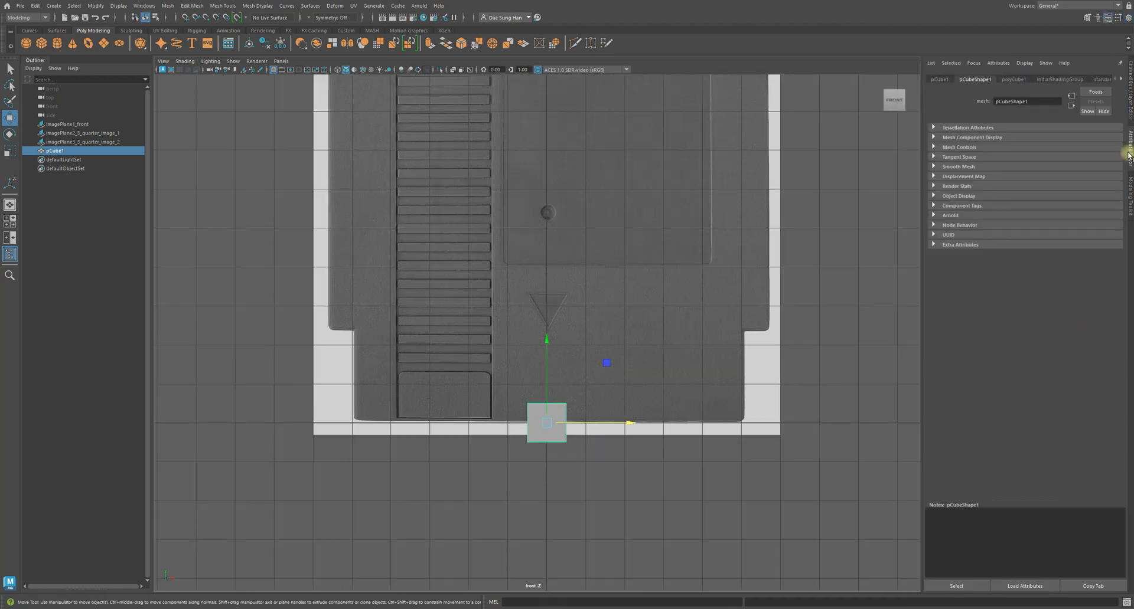
{"action": "left_click", "coordinate": [1129, 106]}
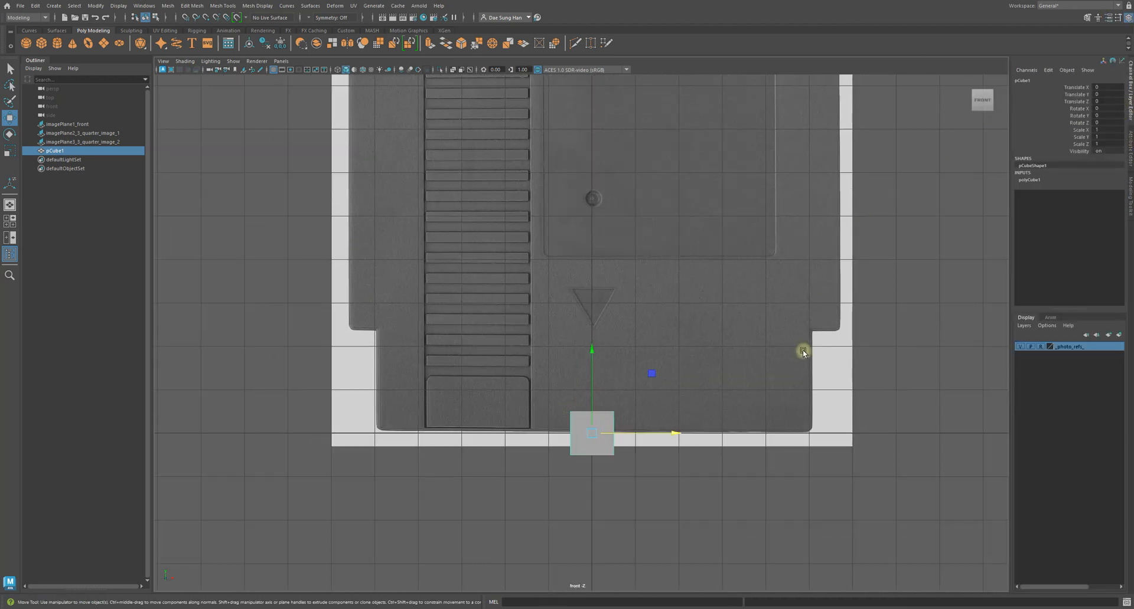
{"action": "left_click", "coordinate": [1022, 179]}
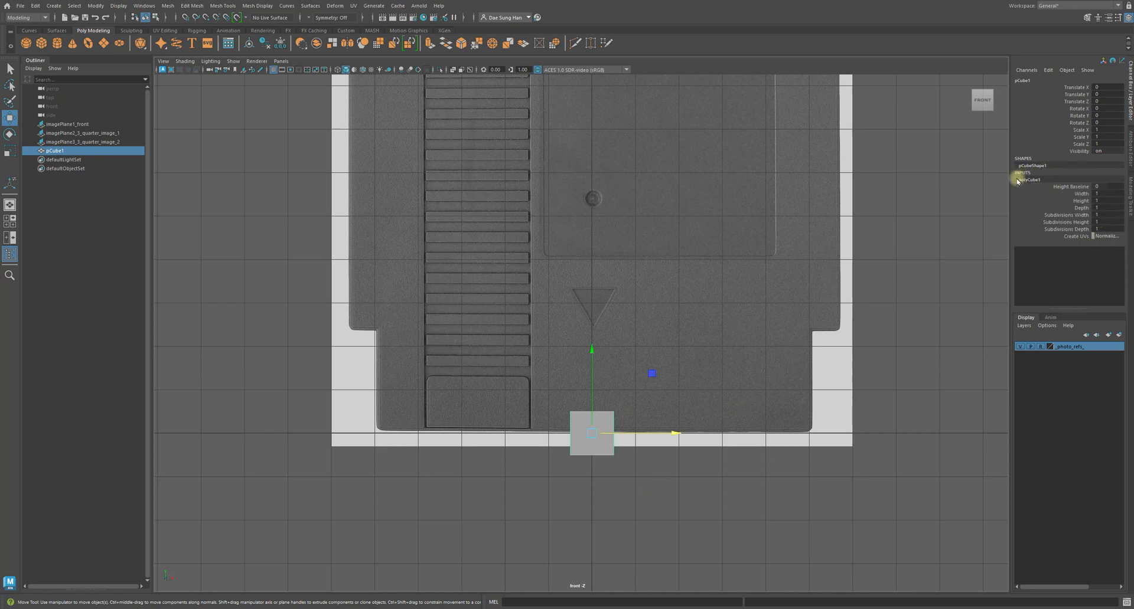
{"action": "left_click_drag", "start_coordinate": [1105, 214], "coordinate": [1105, 227]}
{"action": "type", "text": "2"}
{"action": "key", "text": "Return"}
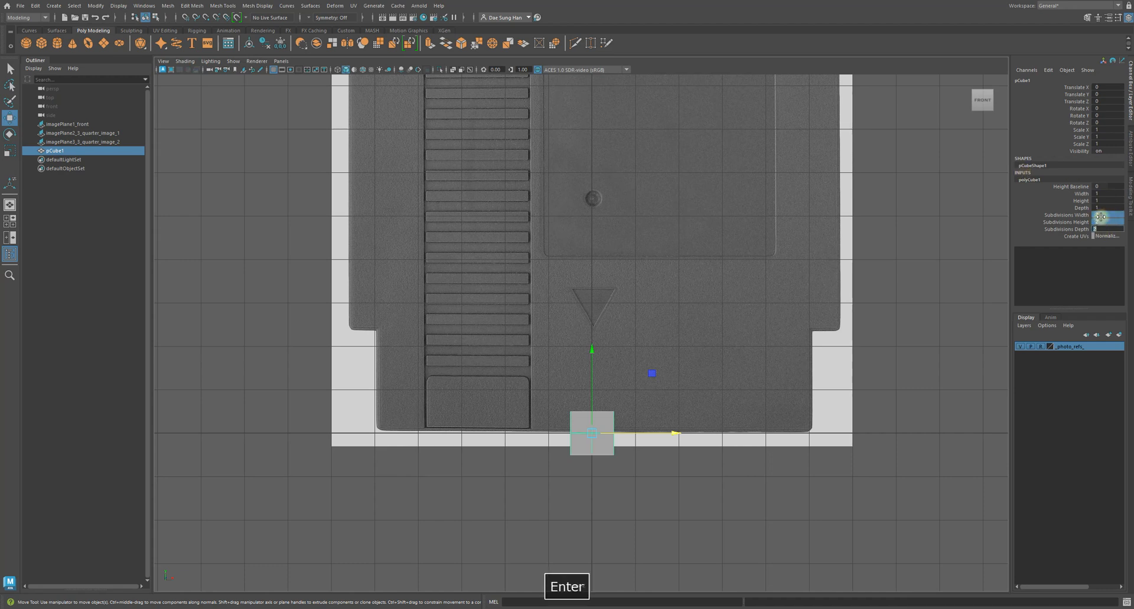
Examine the cube's subdivision lines against the schematic's lower edge in the front view.
{"action": "middle_click_drag", "start_coordinate": [868, 327], "coordinate": [686, 382], "text": "alt"}
{"action": "right_click_drag", "start_coordinate": [686, 382], "coordinate": [893, 461], "text": "alt"}
{"action": "middle_click_drag", "start_coordinate": [894, 461], "coordinate": [840, 395], "text": "alt"}
{"action": "right_click_drag", "start_coordinate": [661, 373], "coordinate": [798, 424], "text": "alt"}
{"action": "key", "text": "q"}
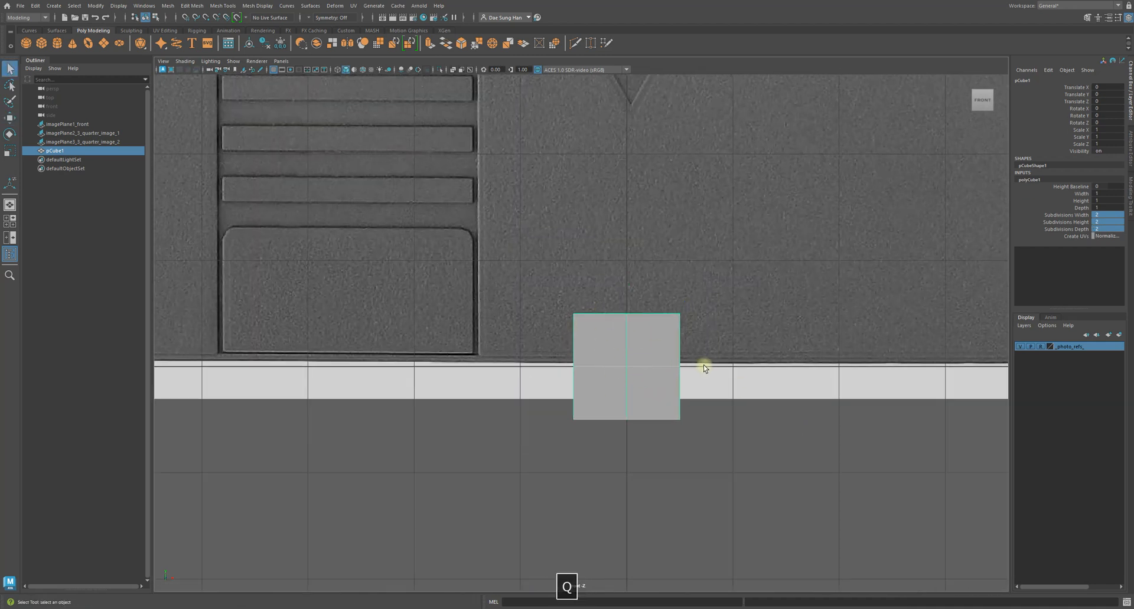
{"action": "right_click_drag", "start_coordinate": [577, 374], "coordinate": [544, 427], "text": "alt"}
{"action": "middle_click_drag", "start_coordinate": [544, 428], "coordinate": [551, 375], "text": "alt"}
{"action": "right_click_drag", "start_coordinate": [551, 374], "coordinate": [754, 382], "text": "alt"}
Move the cube's pivot straight down to the middle of its bottom edge, snapping it to the vertices.
{"action": "key", "text": "w"}
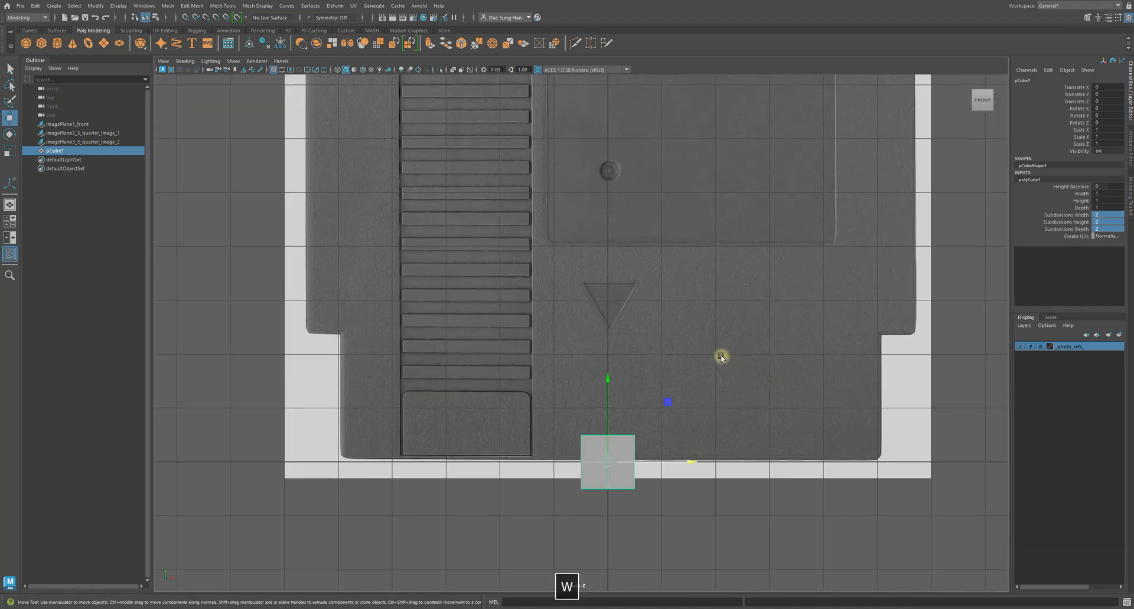
{"action": "right_click_drag", "start_coordinate": [632, 418], "coordinate": [794, 437], "text": "alt"}
{"action": "middle_click_drag", "start_coordinate": [608, 354], "coordinate": [607, 356], "text": "alt"}
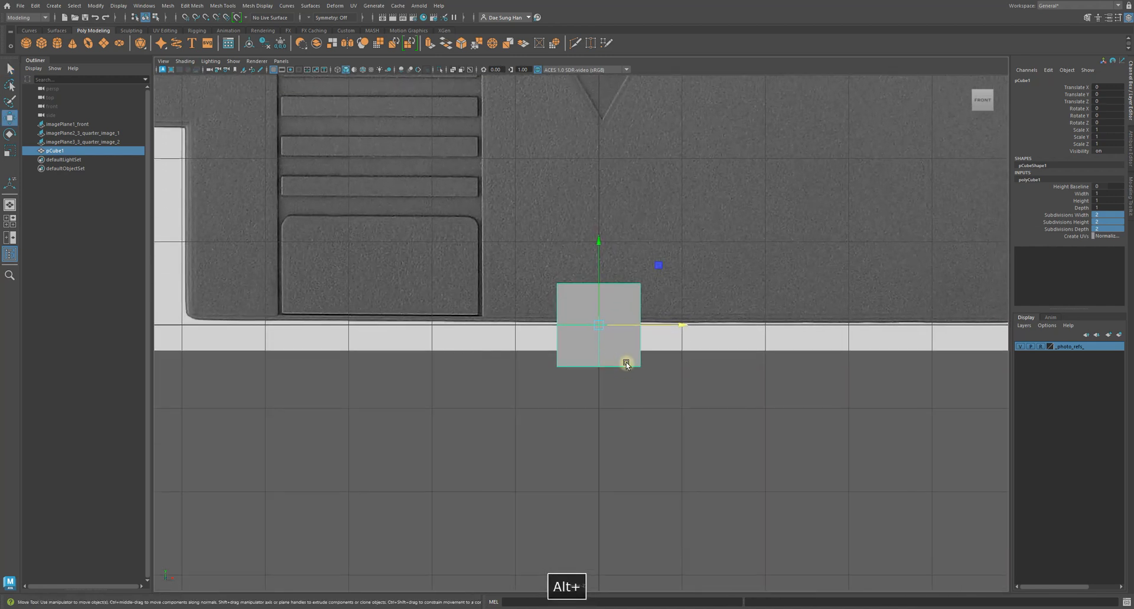
{"action": "key", "text": "d"}
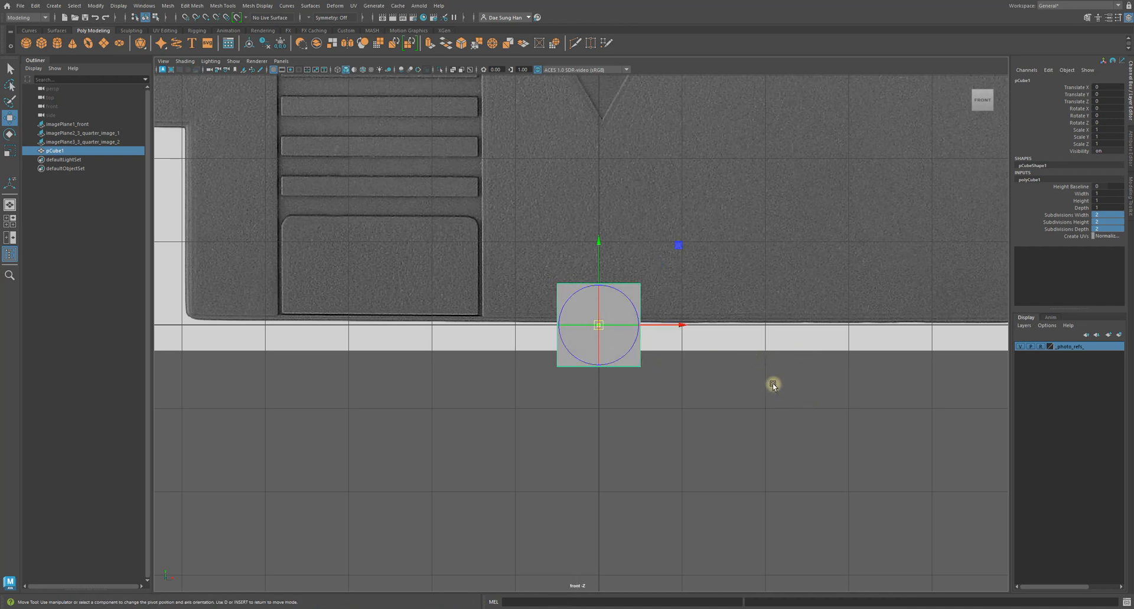
{"action": "key", "text": "v"}
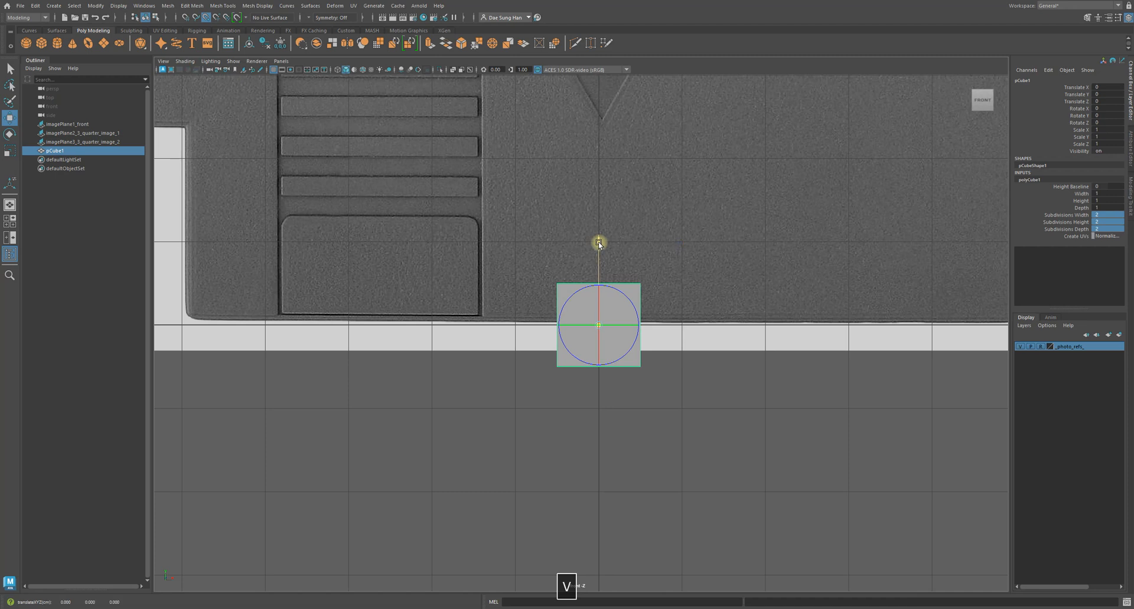
{"action": "left_click_drag", "start_coordinate": [599, 244], "coordinate": [596, 381]}
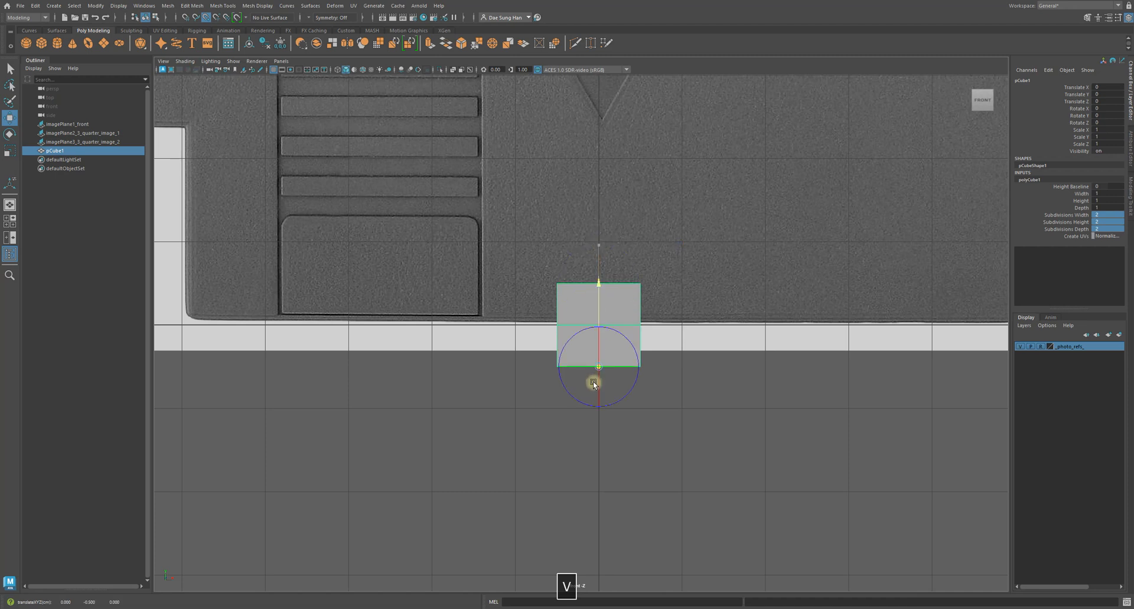
{"action": "key", "text": "w"}
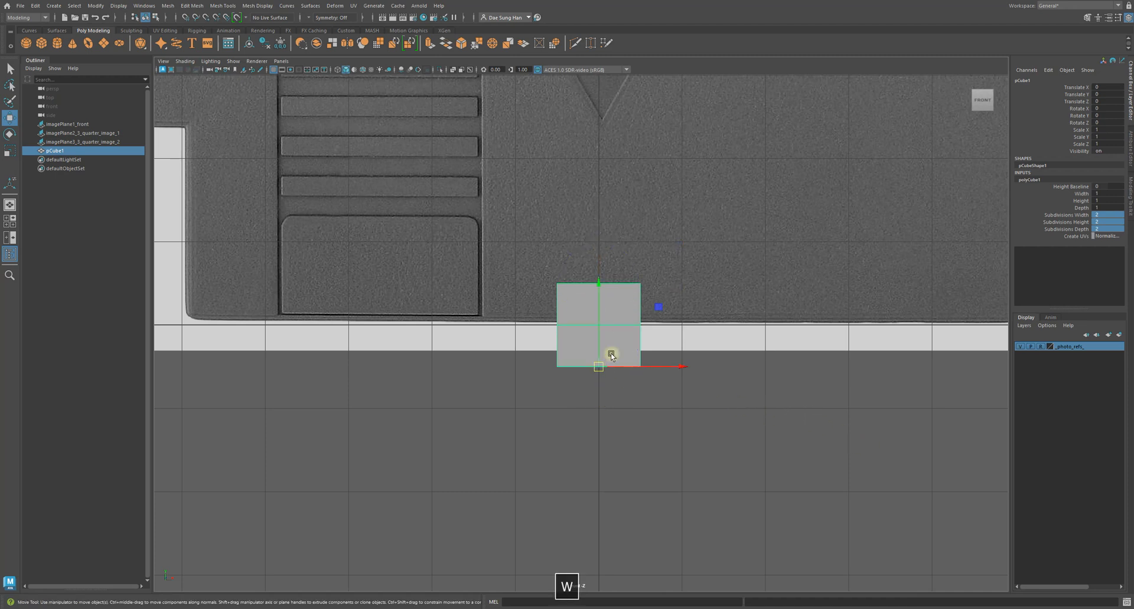
Raise the cube so its base sits on the horizontal origin line, setting Translate Y to 0.5.
{"action": "left_click_drag", "start_coordinate": [602, 311], "coordinate": [601, 321]}
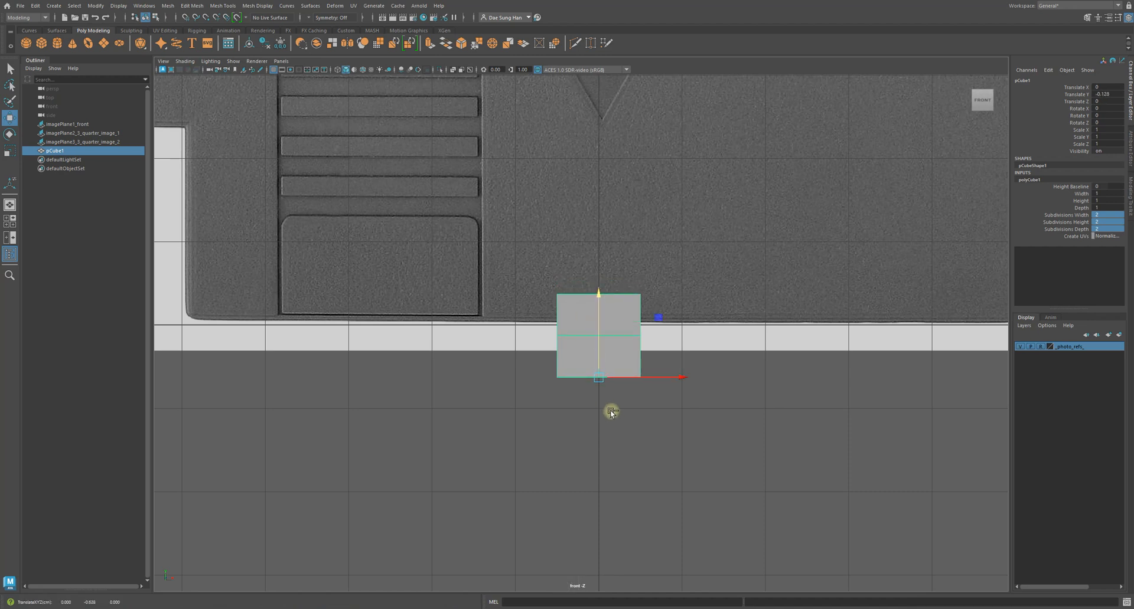
{"action": "key", "text": "ctrl+z"}
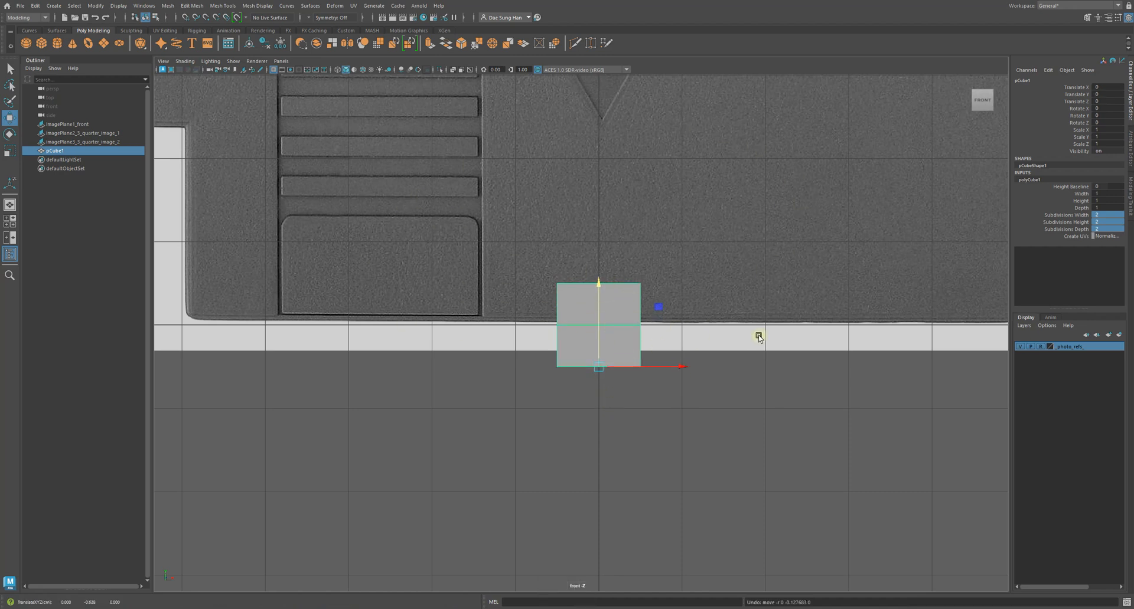
{"action": "right_click_drag", "start_coordinate": [759, 337], "coordinate": [547, 183], "text": "alt"}
{"action": "middle_click_drag", "start_coordinate": [547, 183], "coordinate": [523, 273], "text": "alt"}
{"action": "right_click_drag", "start_coordinate": [523, 273], "coordinate": [600, 349], "text": "alt"}
{"action": "middle_click_drag", "start_coordinate": [543, 430], "coordinate": [570, 329], "text": "alt"}
{"action": "right_click_drag", "start_coordinate": [430, 291], "coordinate": [701, 369], "text": "alt"}
{"action": "left_click_drag", "start_coordinate": [568, 436], "coordinate": [593, 434]}
{"action": "left_click_drag", "start_coordinate": [577, 362], "coordinate": [590, 326]}
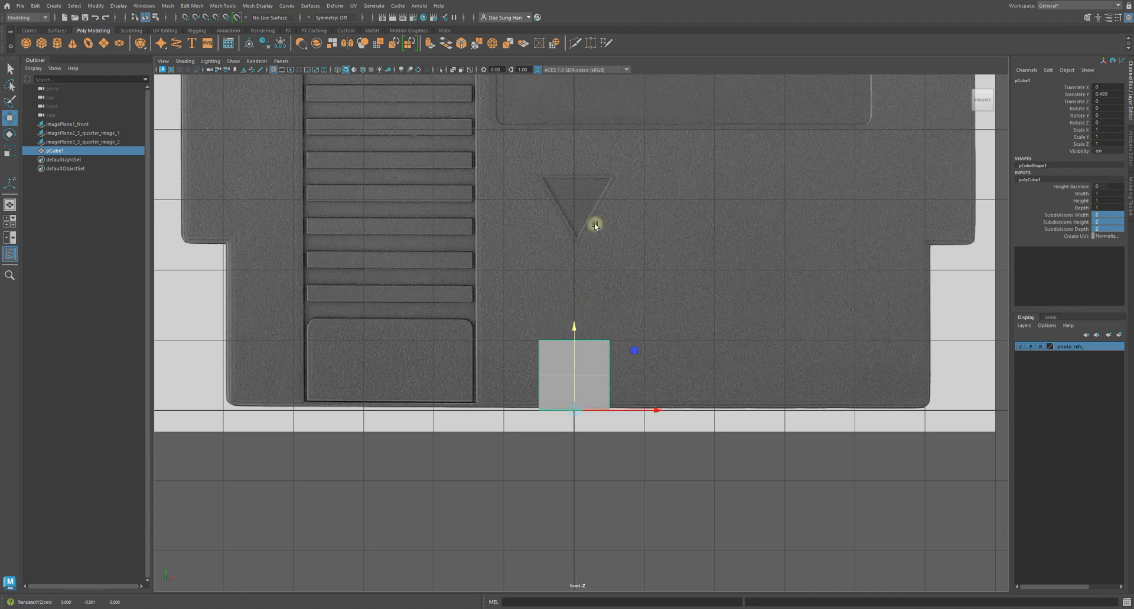
{"action": "double_click", "coordinate": [1101, 94]}
{"action": "type", "text": "5"}
{"action": "key", "text": "Return"}
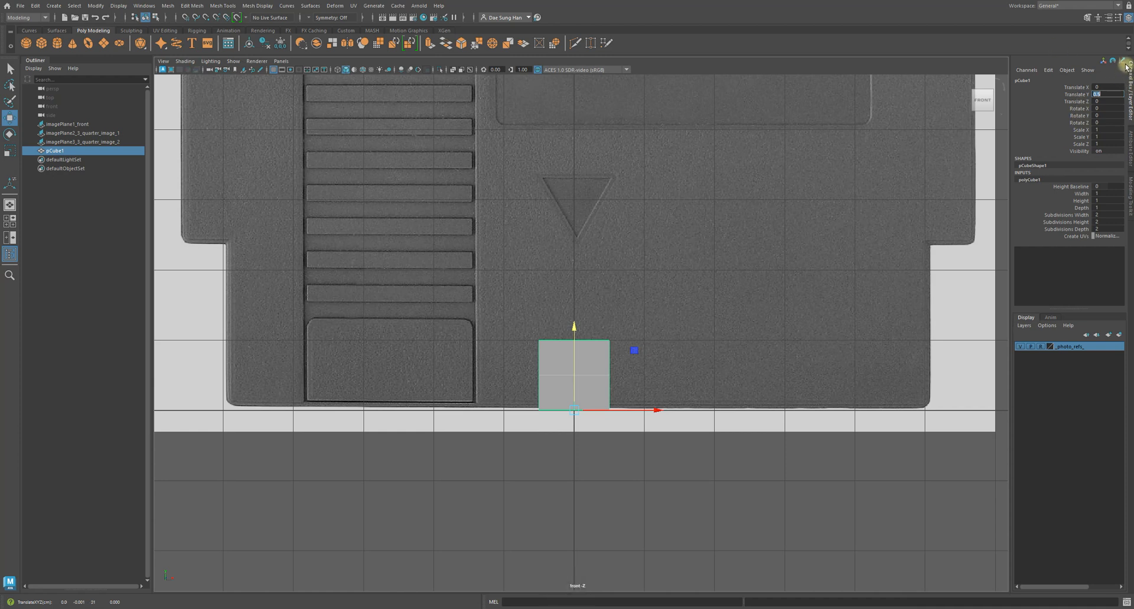
Rename the cube as nintendo_cartridge.
{"action": "middle_click_drag", "start_coordinate": [539, 430], "coordinate": [579, 438], "text": "alt"}
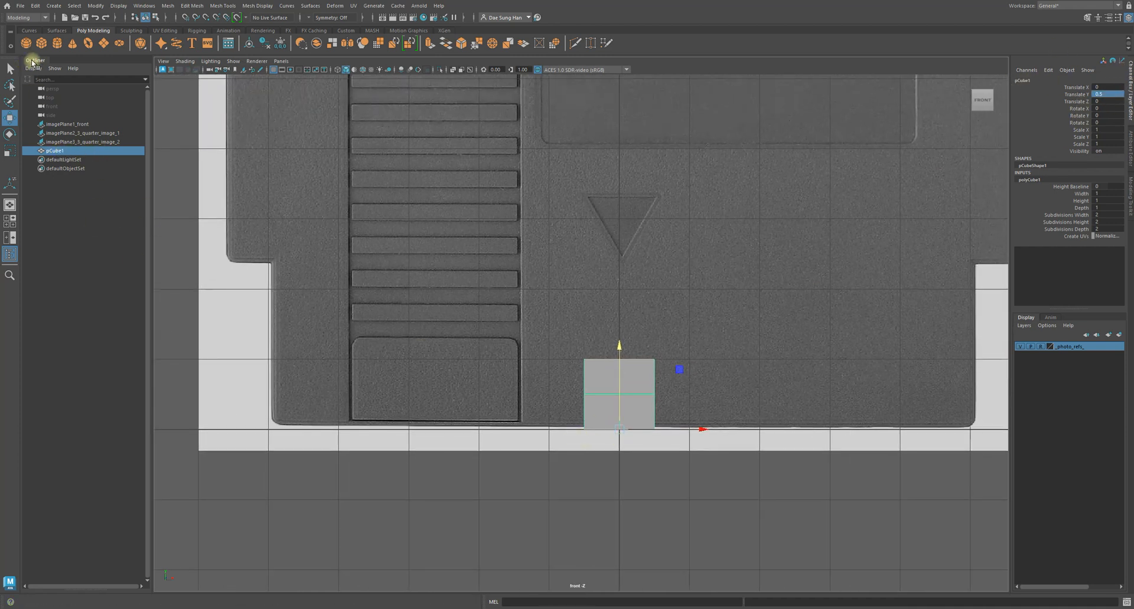
{"action": "double_click", "coordinate": [75, 152]}
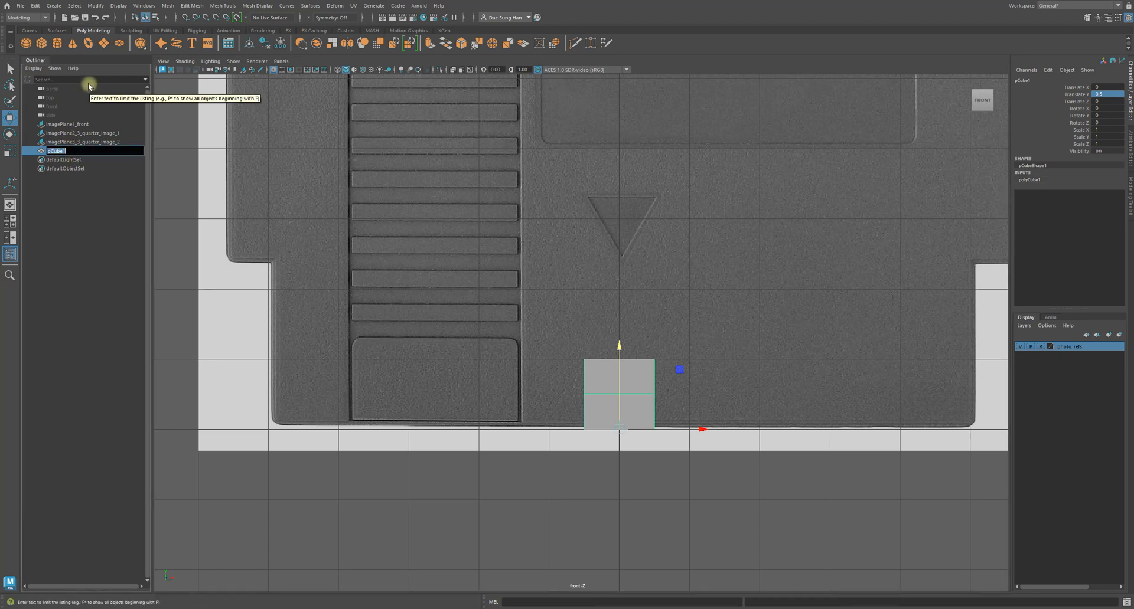
{"action": "type", "text": "nintendo "}
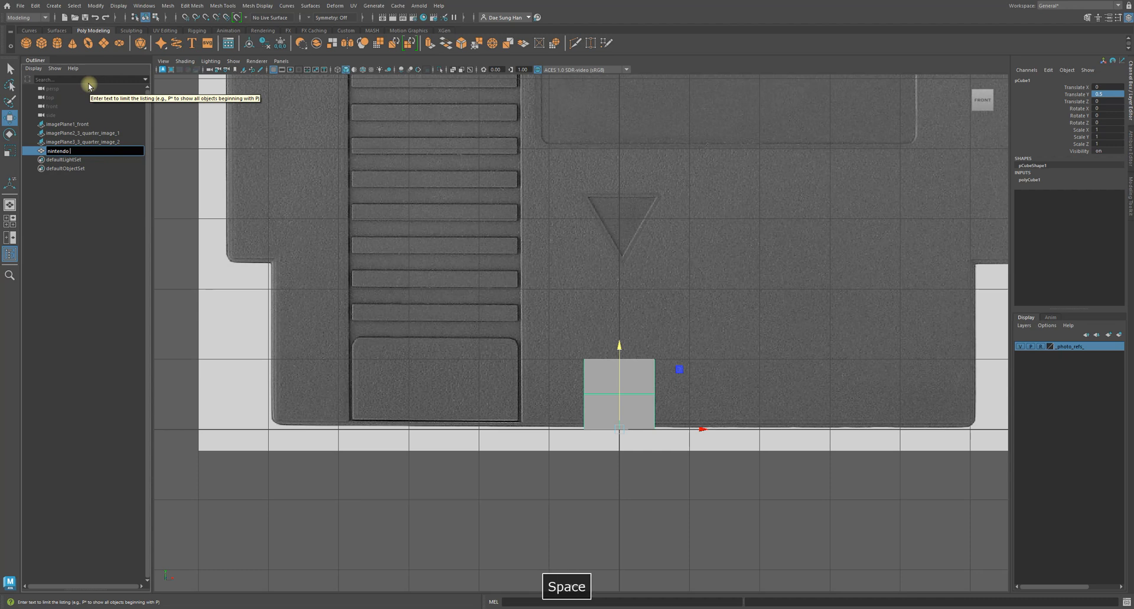
{"action": "type", "text": "cartridge"}
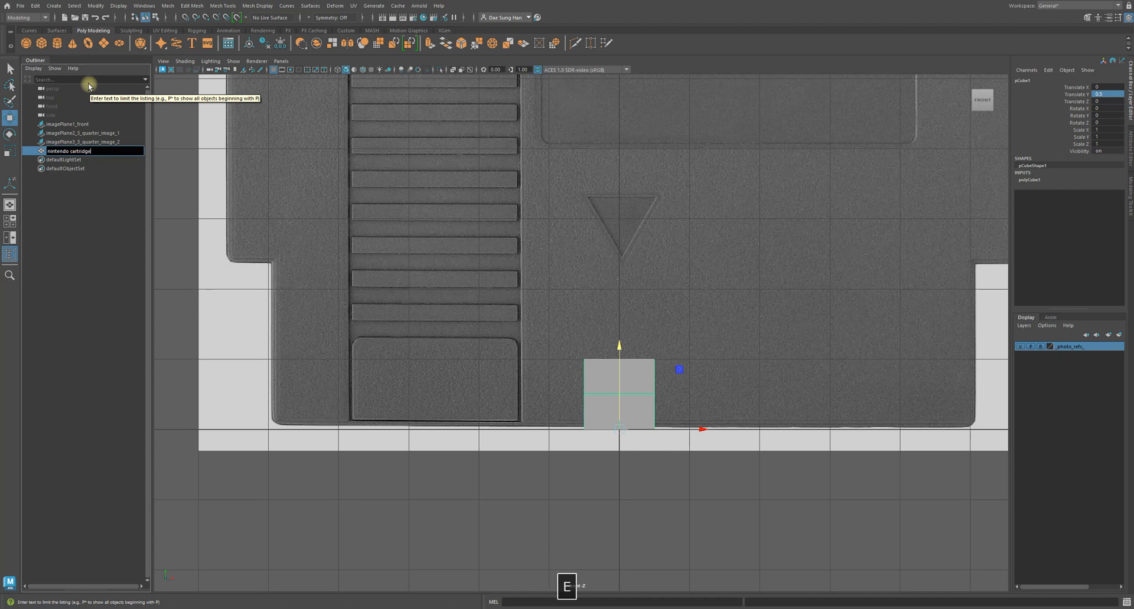
{"action": "key", "text": "Return"}
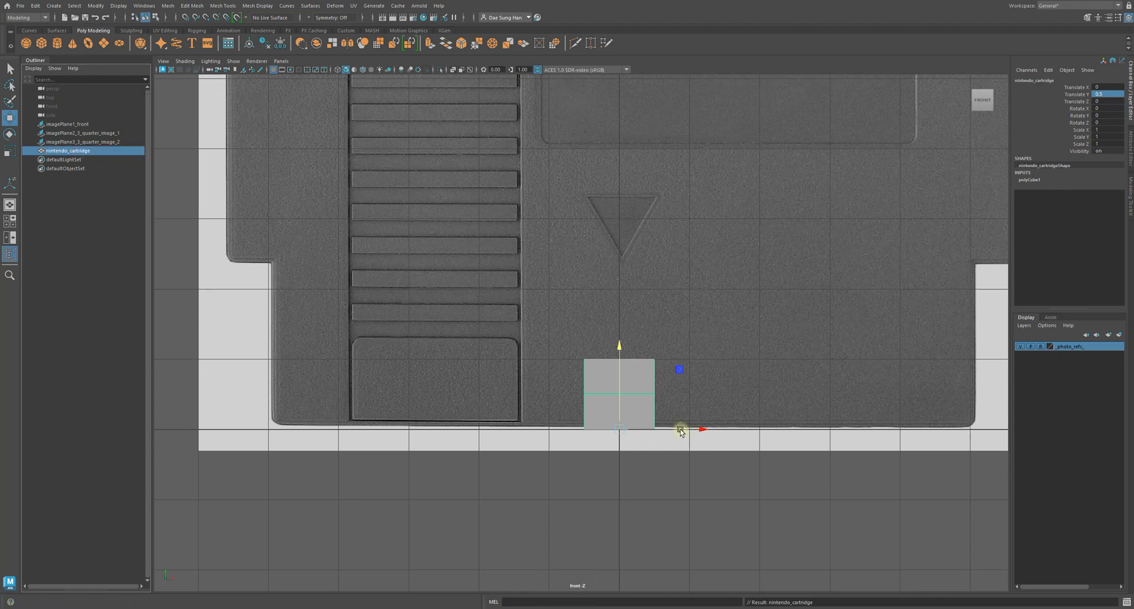
Unlock the _photo_refs_ layer, lower the front schematic plane to a Translate Y of about 6.274, and lock the layer as Reference again.
{"action": "right_click_drag", "start_coordinate": [681, 430], "coordinate": [465, 398], "text": "alt"}
{"action": "middle_click_drag", "start_coordinate": [752, 400], "coordinate": [744, 434], "text": "alt"}
{"action": "right_click_drag", "start_coordinate": [793, 434], "coordinate": [902, 434], "text": "alt"}
{"action": "middle_click_drag", "start_coordinate": [685, 403], "coordinate": [680, 371], "text": "alt"}
{"action": "right_click_drag", "start_coordinate": [681, 371], "coordinate": [846, 462], "text": "alt"}
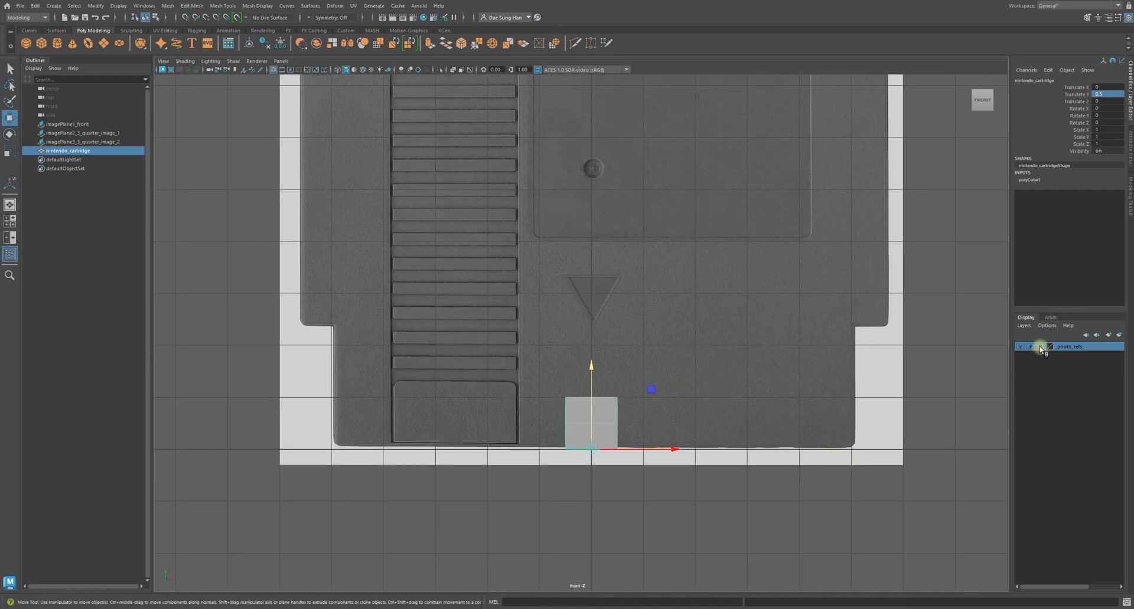
{"action": "left_click", "coordinate": [739, 306]}
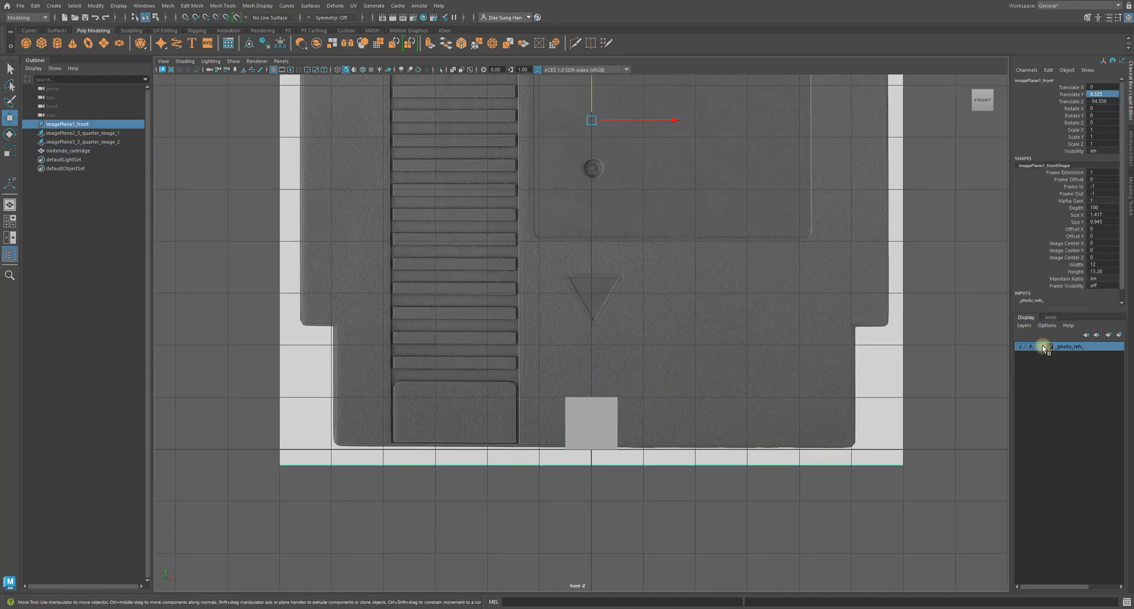
{"action": "left_click_drag", "start_coordinate": [593, 83], "coordinate": [597, 88]}
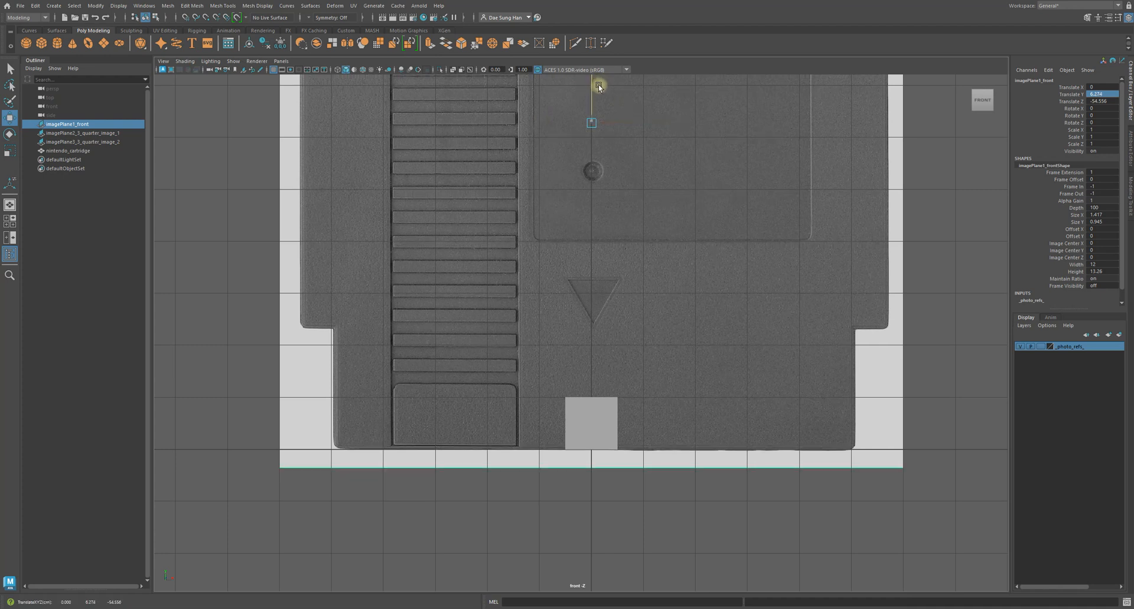
{"action": "left_click", "coordinate": [1041, 349]}
Scale the nintendo_cartridge cube uniformly to about 10.142 to cover the width of the schematic's lower section.
{"action": "right_click_drag", "start_coordinate": [918, 362], "coordinate": [560, 447], "text": "alt"}
{"action": "left_click", "coordinate": [560, 447]}
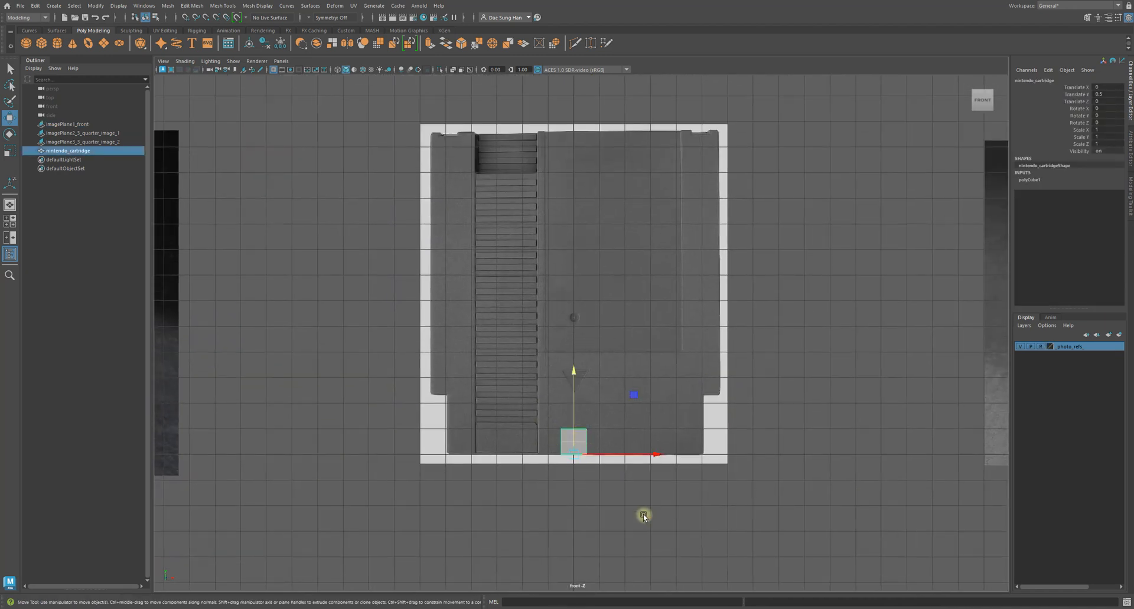
{"action": "key", "text": "r"}
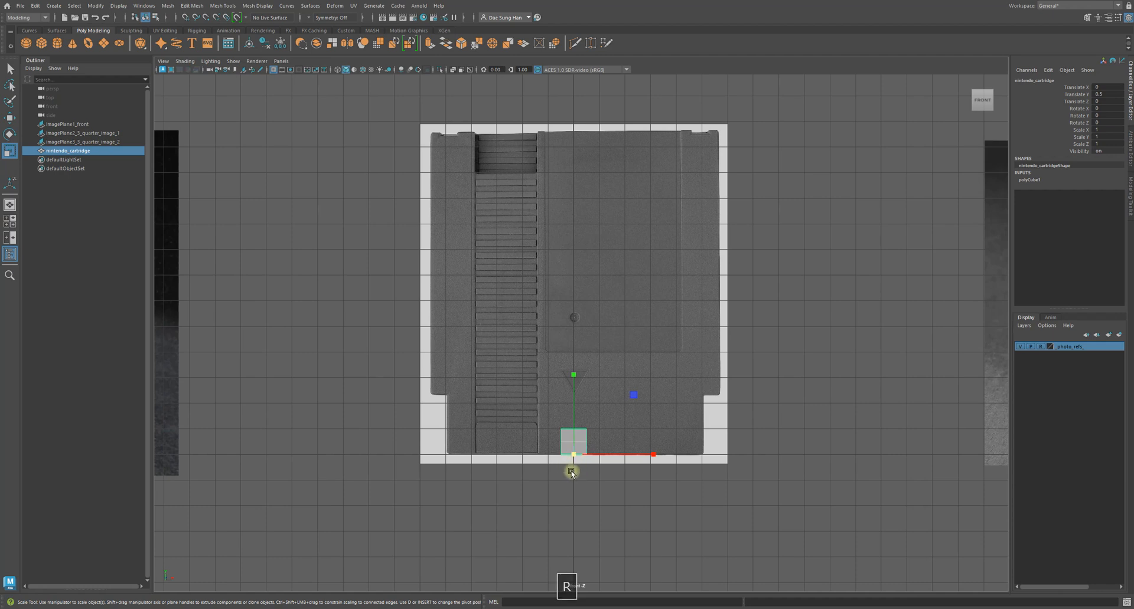
{"action": "right_click_drag", "start_coordinate": [567, 473], "coordinate": [720, 528], "text": "alt"}
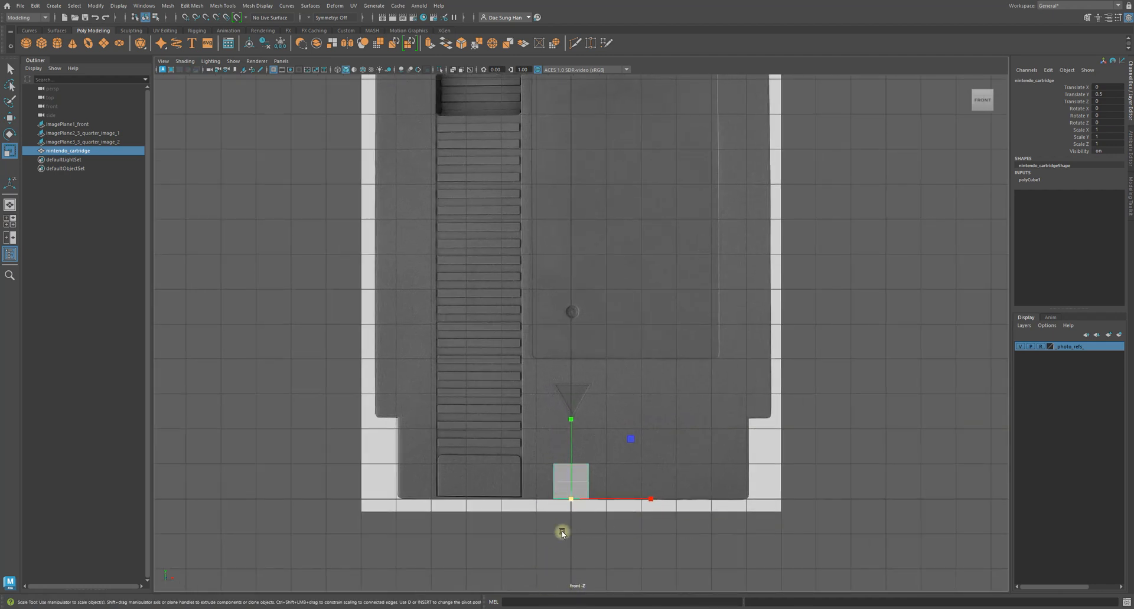
{"action": "left_click_drag", "start_coordinate": [566, 501], "coordinate": [962, 437]}
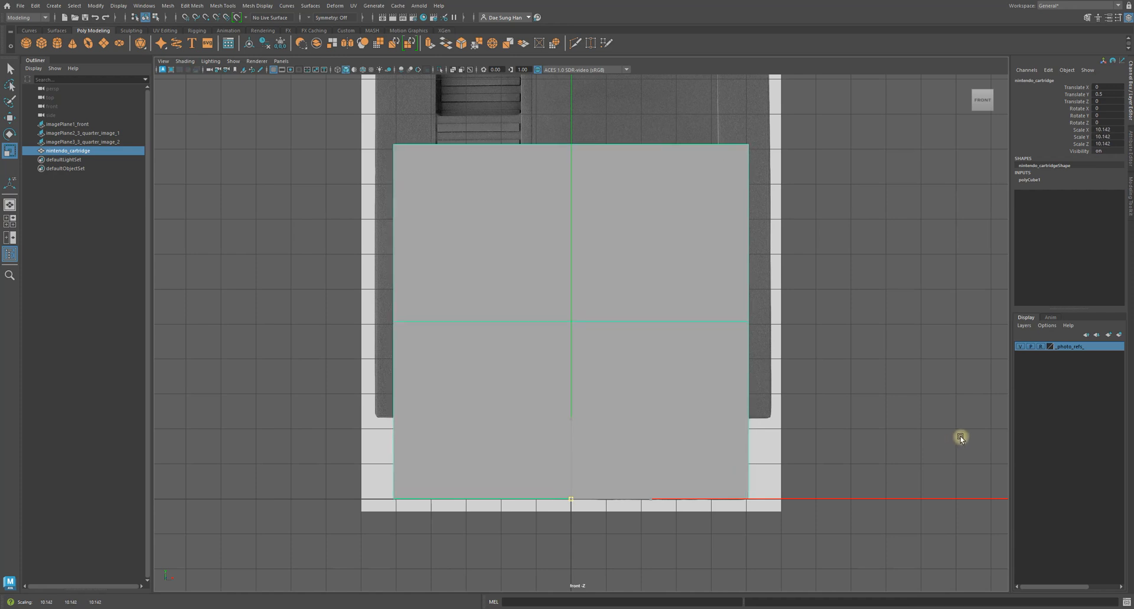
Show the front view in wireframe and compare the cube's side edges with the outline of the schematic's lower section.
{"action": "middle_click_drag", "start_coordinate": [658, 435], "coordinate": [556, 378], "text": "alt"}
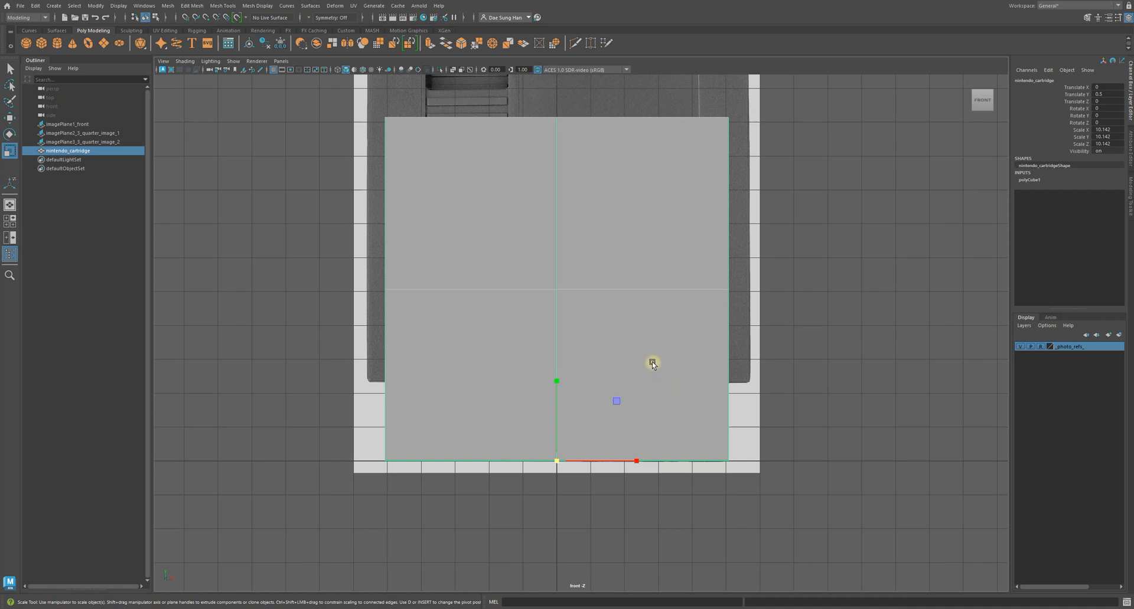
{"action": "right_click_drag", "start_coordinate": [645, 358], "coordinate": [716, 392], "text": "alt"}
{"action": "key", "text": "4"}
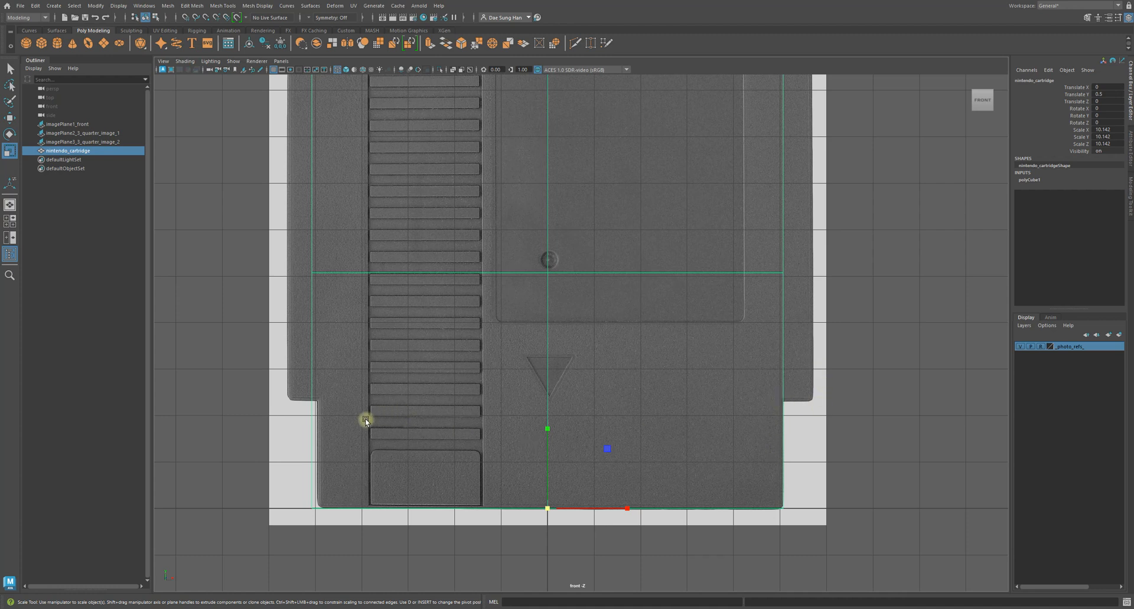
{"action": "middle_click_drag", "start_coordinate": [568, 424], "coordinate": [567, 396], "text": "alt"}
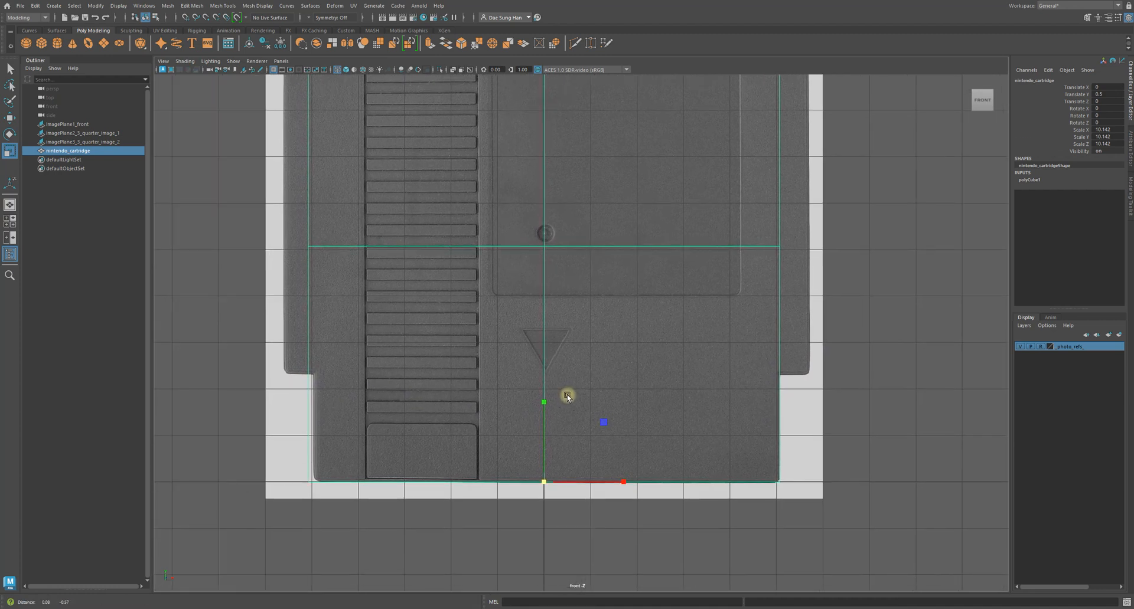
{"action": "middle_click_drag", "start_coordinate": [398, 422], "coordinate": [571, 364], "text": "alt"}
{"action": "right_click_drag", "start_coordinate": [405, 361], "coordinate": [453, 412], "text": "alt"}
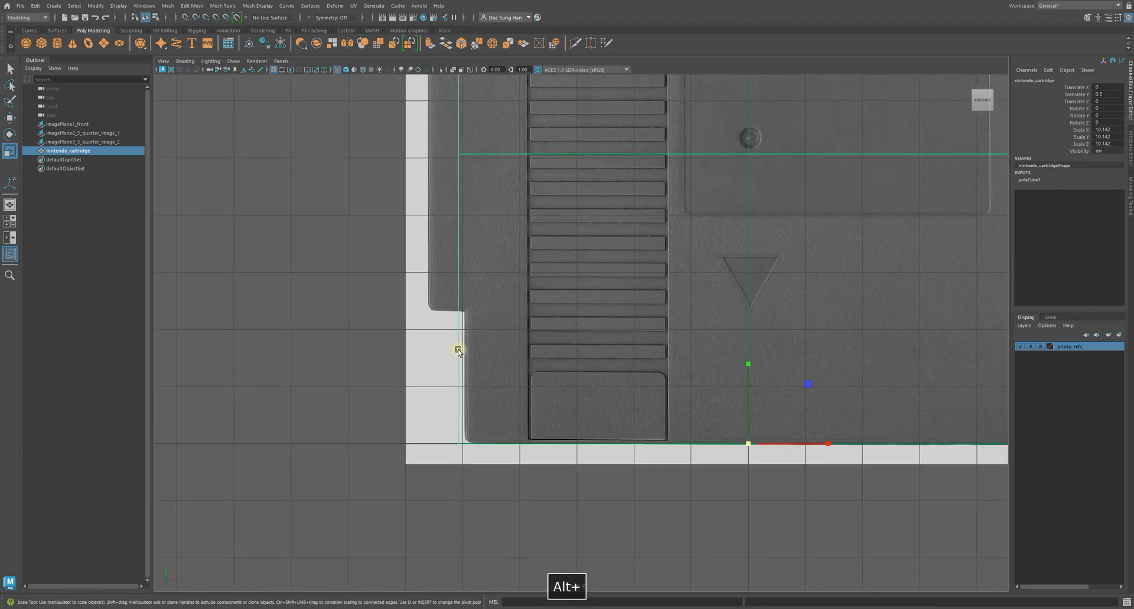
{"action": "middle_click_drag", "start_coordinate": [481, 362], "coordinate": [537, 428], "text": "alt"}
Unlock the _photo_refs_ layer and shift the front schematic plane to a Translate X of about -0.054 to centre the schematic on the cube.
{"action": "left_click", "coordinate": [1041, 347]}
{"action": "left_click", "coordinate": [941, 337]}
{"action": "key", "text": "w"}
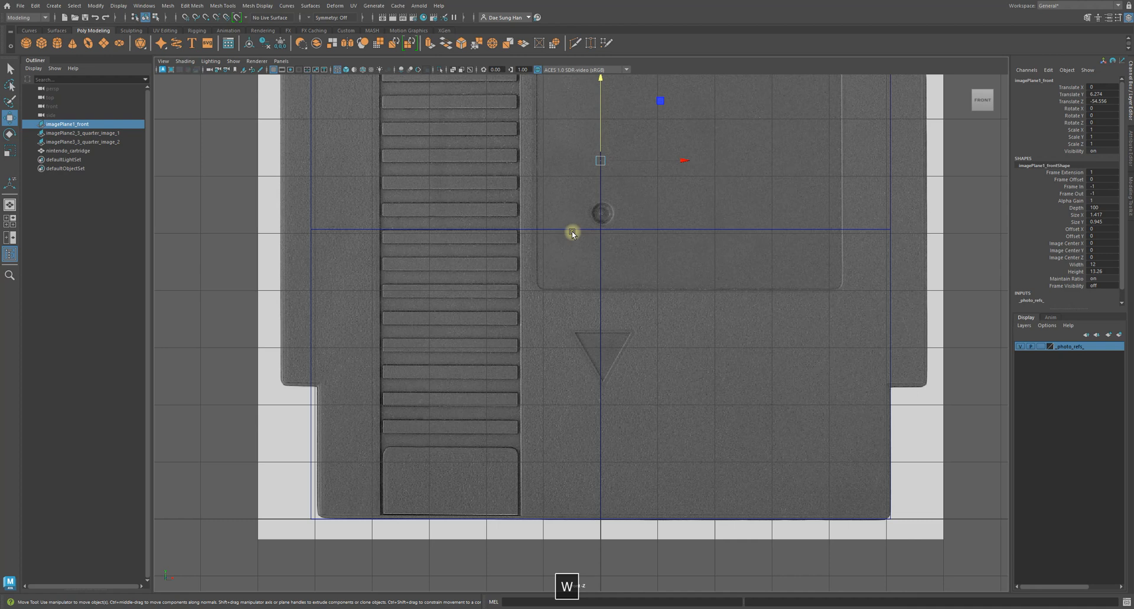
{"action": "middle_click_drag", "start_coordinate": [634, 191], "coordinate": [610, 205], "text": "alt"}
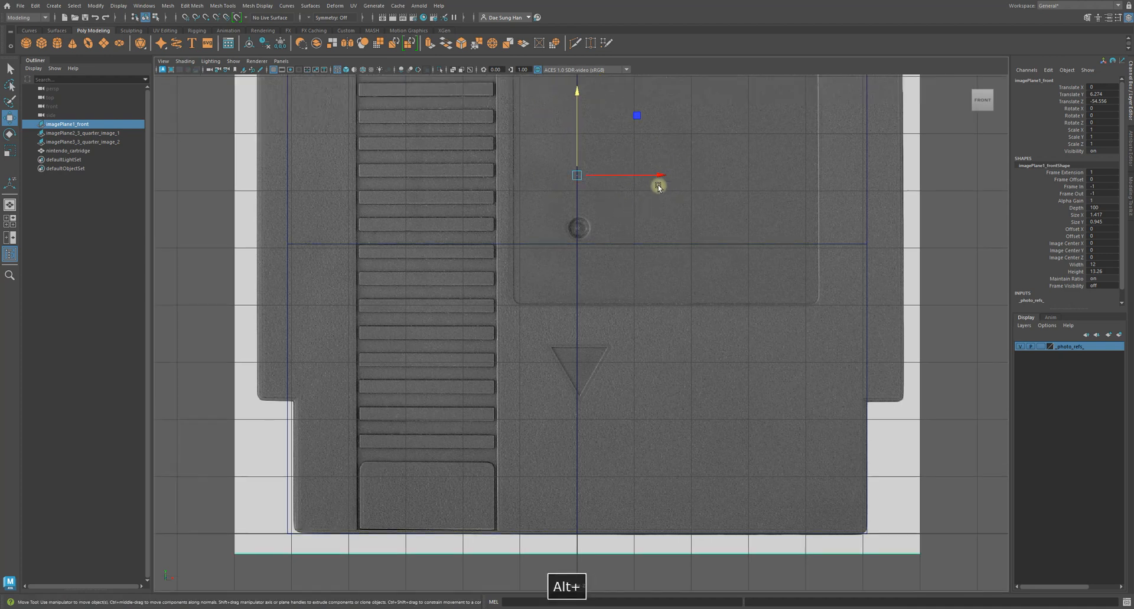
{"action": "left_click_drag", "start_coordinate": [656, 175], "coordinate": [654, 175]}
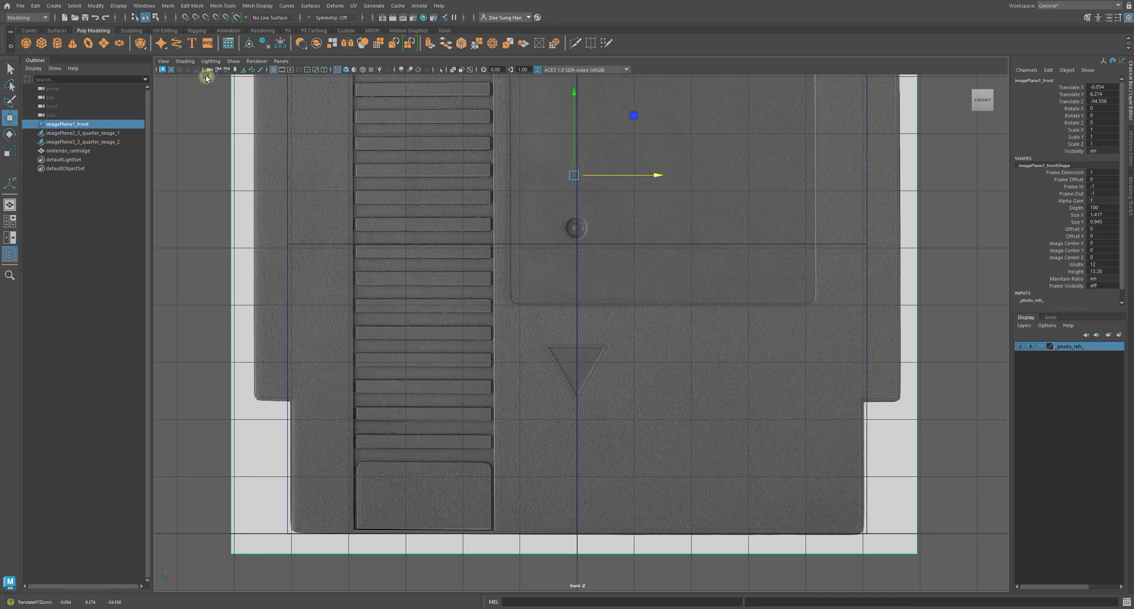
Hide the viewport grid, lock the _photo_refs_ layer as Reference again, and clear the selection.
{"action": "left_click", "coordinate": [272, 69]}
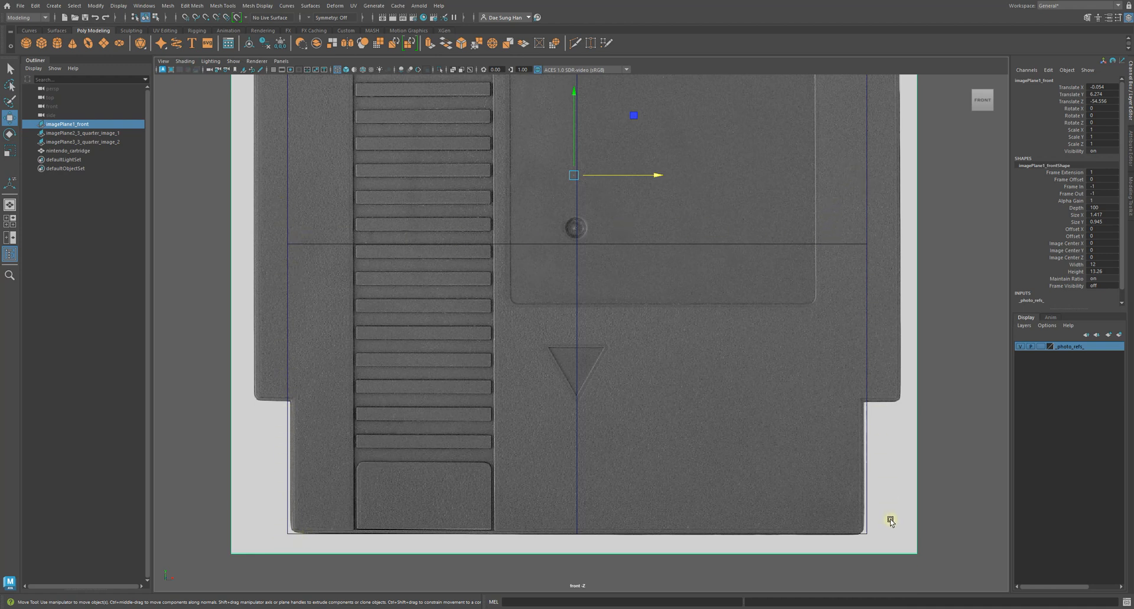
{"action": "left_click_drag", "start_coordinate": [658, 175], "coordinate": [658, 181]}
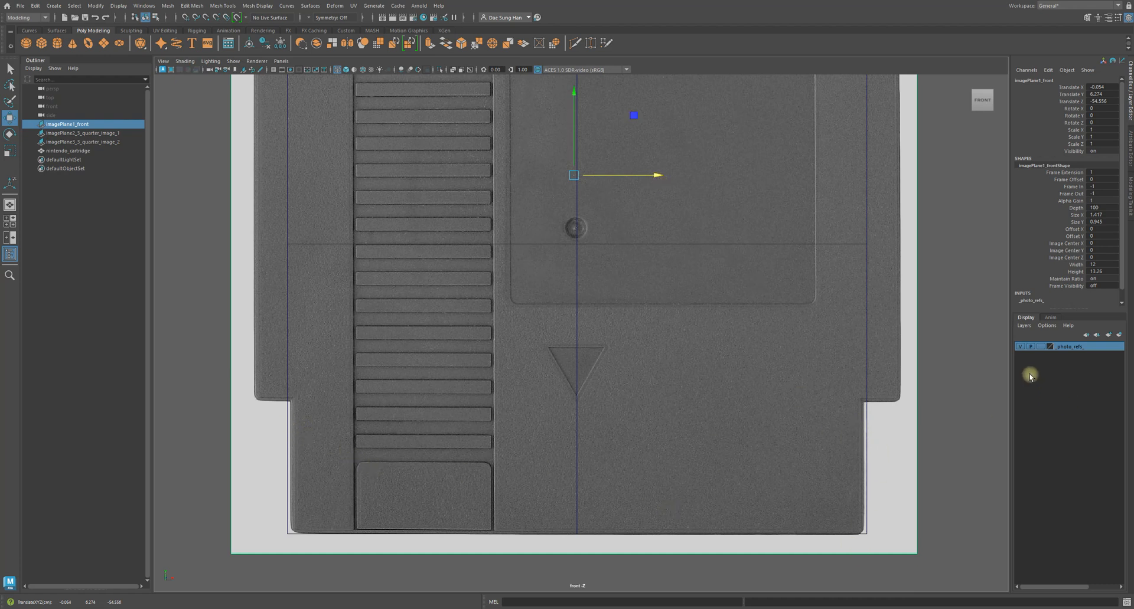
{"action": "left_click", "coordinate": [940, 435]}
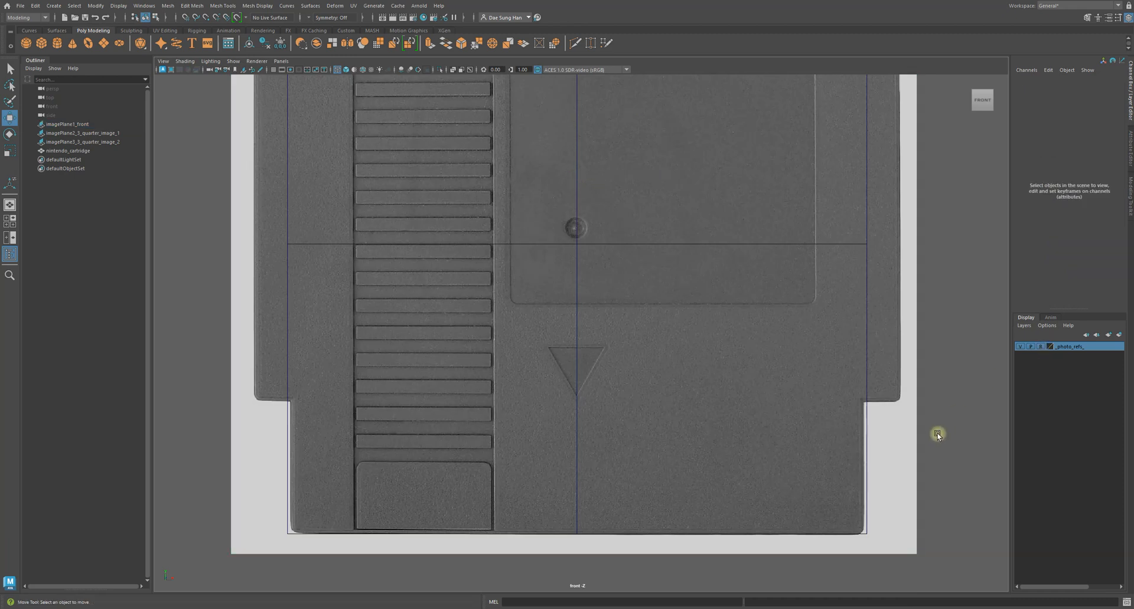
Scale the nintendo_cartridge cube uniformly to about 10.056 so its sides meet the outline of the schematic's lower section.
{"action": "left_click", "coordinate": [770, 326]}
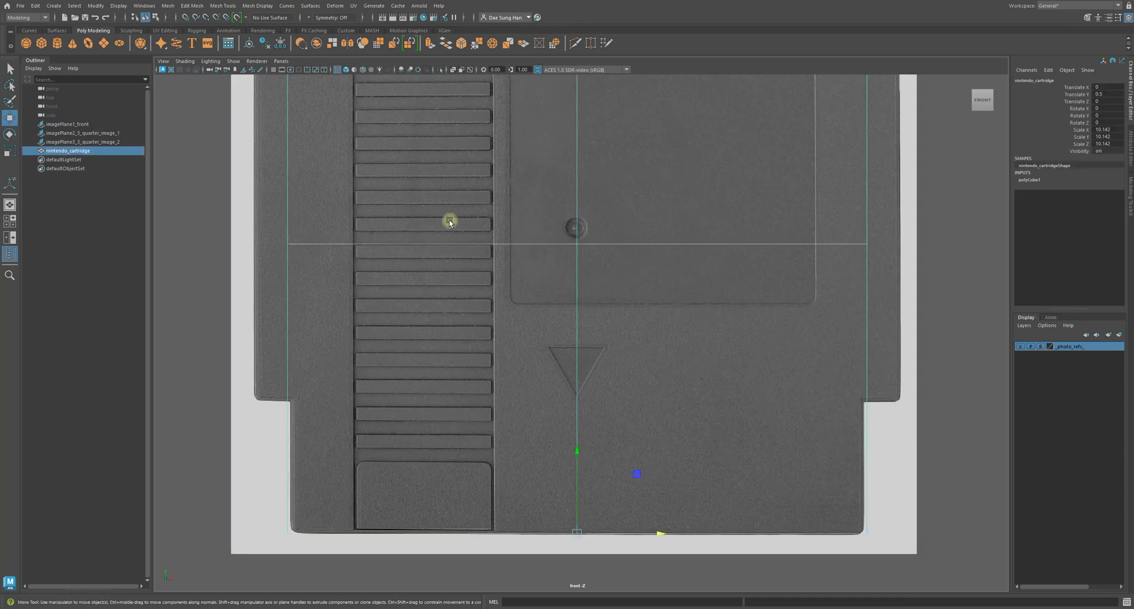
{"action": "right_click_drag", "start_coordinate": [450, 215], "coordinate": [514, 306], "text": "alt"}
{"action": "right_click_drag", "start_coordinate": [569, 495], "coordinate": [598, 482], "text": "alt"}
{"action": "key", "text": "r"}
{"action": "left_click_drag", "start_coordinate": [591, 472], "coordinate": [590, 477]}
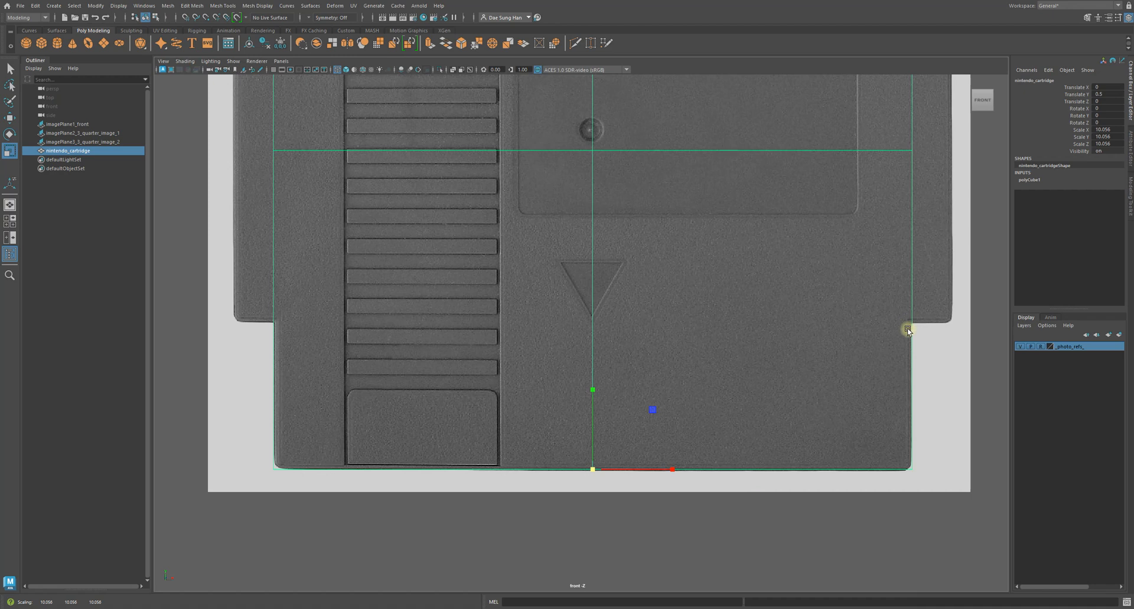
Compare the cube's side and bottom edges with the schematic's narrow lower section and its side steps.
{"action": "right_click_drag", "start_coordinate": [635, 378], "coordinate": [565, 233], "text": "alt"}
{"action": "middle_click_drag", "start_coordinate": [564, 245], "coordinate": [556, 378], "text": "alt"}
{"action": "right_click_drag", "start_coordinate": [606, 379], "coordinate": [593, 365], "text": "alt"}
{"action": "middle_click_drag", "start_coordinate": [559, 374], "coordinate": [574, 268], "text": "alt"}
{"action": "right_click_drag", "start_coordinate": [594, 268], "coordinate": [644, 274], "text": "alt"}
{"action": "middle_click_drag", "start_coordinate": [657, 277], "coordinate": [648, 310], "text": "alt"}
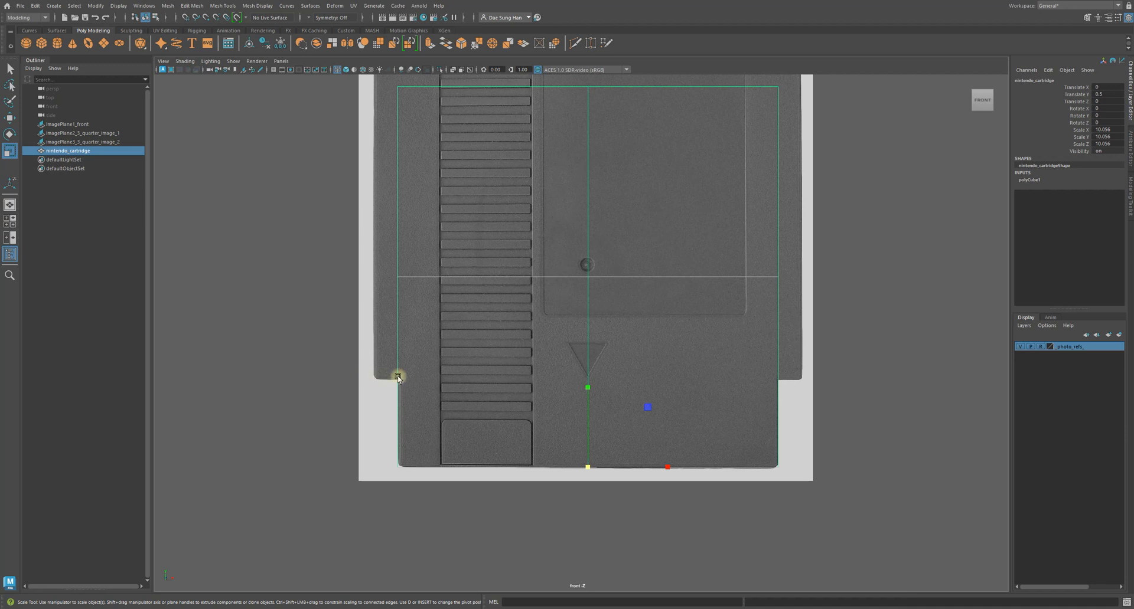
{"action": "middle_click_drag", "start_coordinate": [506, 293], "coordinate": [495, 330], "text": "alt"}
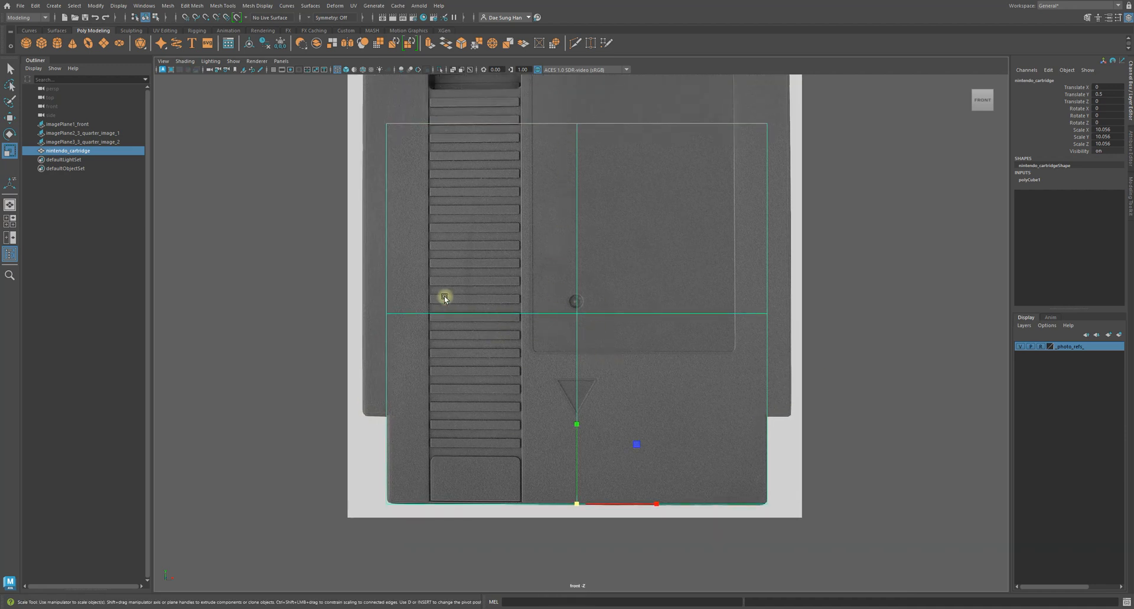
{"action": "middle_click_drag", "start_coordinate": [557, 361], "coordinate": [552, 319], "text": "alt"}
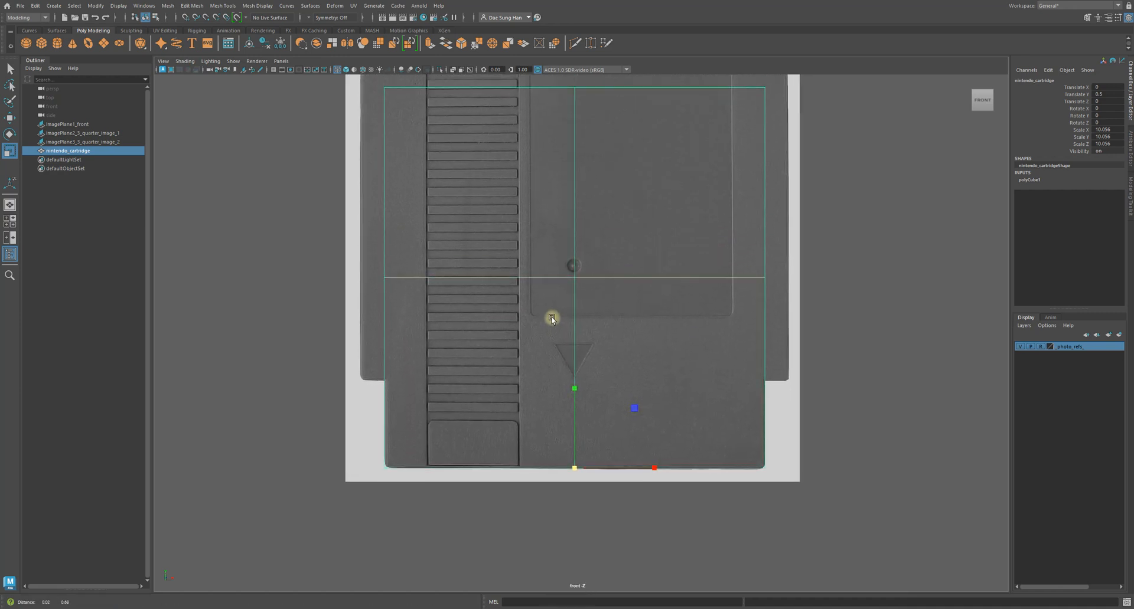
{"action": "middle_click_drag", "start_coordinate": [531, 268], "coordinate": [538, 319], "text": "alt"}
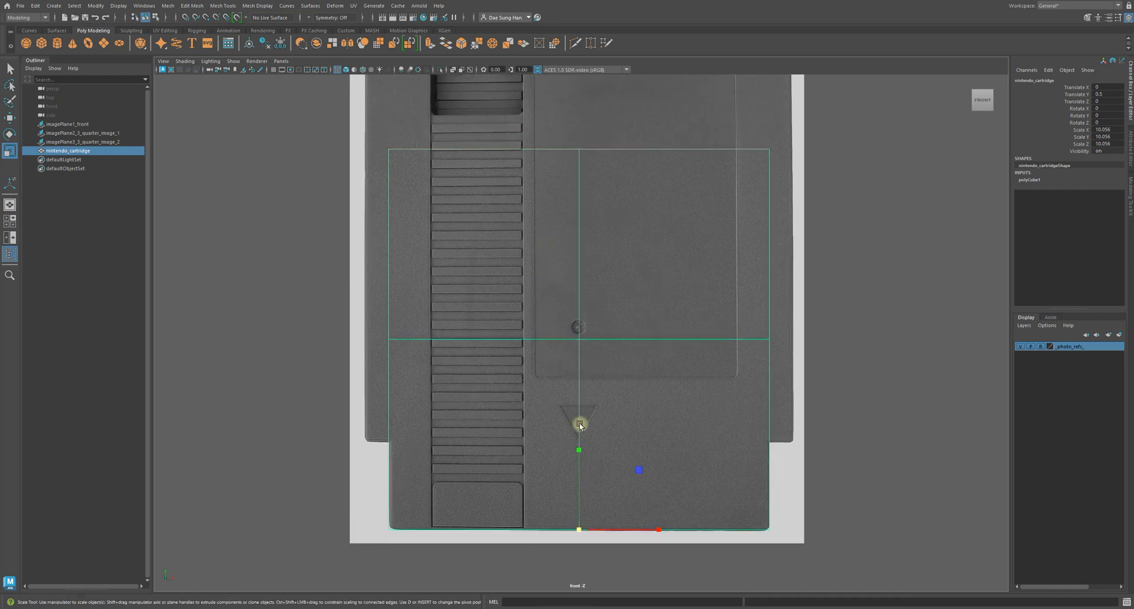
Scale the nintendo_cartridge cube in Y to about 12.501 and check its top edge against the top of the schematic.
{"action": "right_click_drag", "start_coordinate": [741, 390], "coordinate": [561, 367], "text": "alt"}
{"action": "middle_click_drag", "start_coordinate": [561, 366], "coordinate": [574, 387], "text": "alt"}
{"action": "left_click_drag", "start_coordinate": [580, 439], "coordinate": [592, 417]}
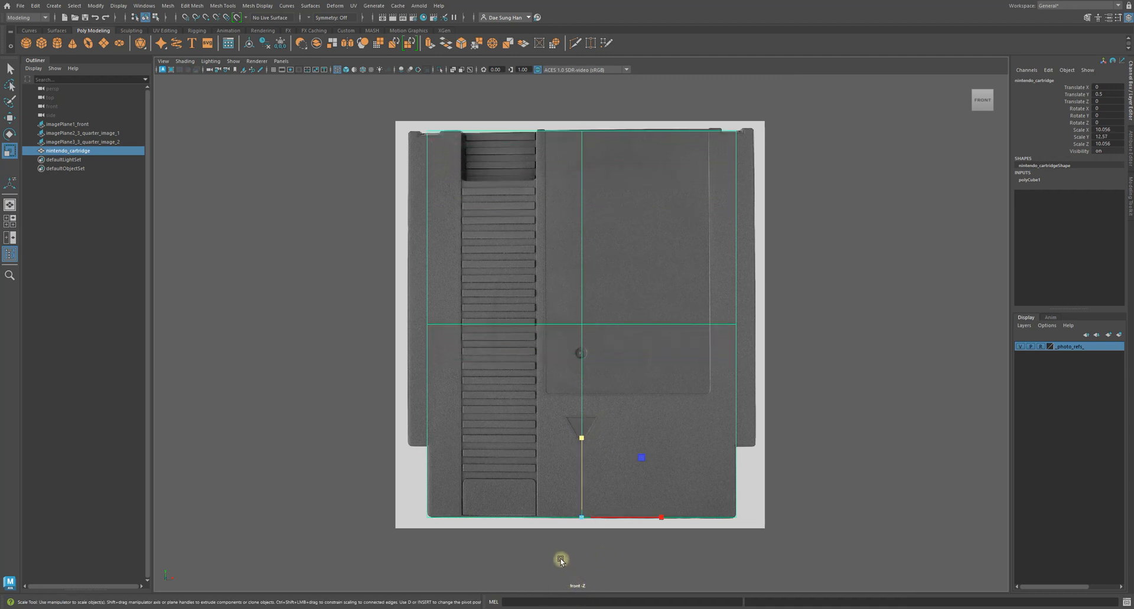
{"action": "left_click_drag", "start_coordinate": [582, 437], "coordinate": [584, 453]}
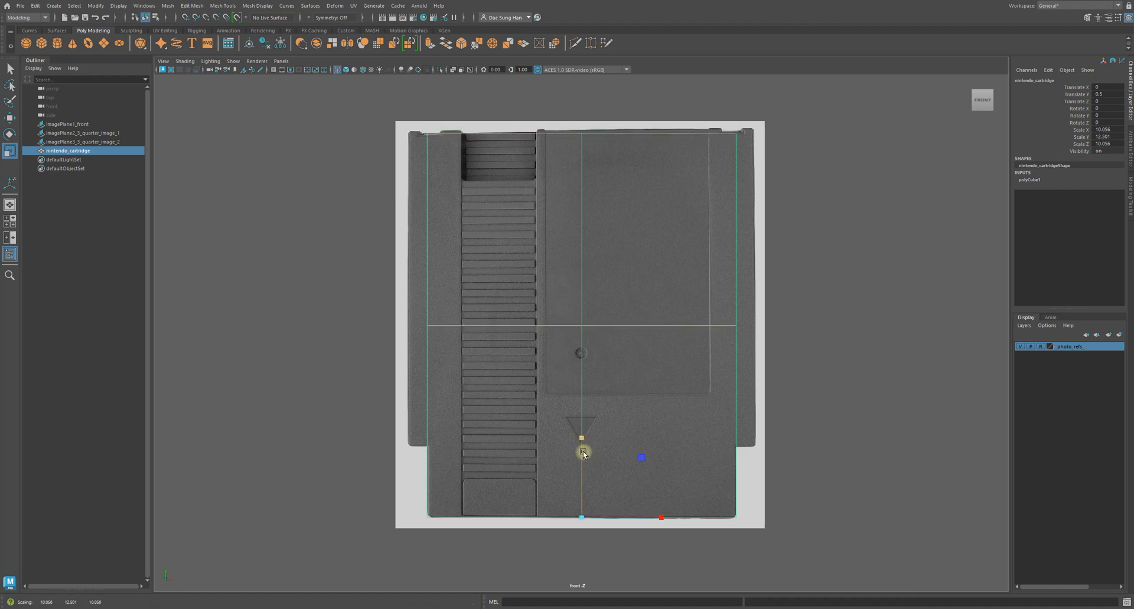
{"action": "middle_click_drag", "start_coordinate": [480, 237], "coordinate": [502, 440], "text": "alt"}
{"action": "right_click_drag", "start_coordinate": [501, 439], "coordinate": [716, 400], "text": "alt"}
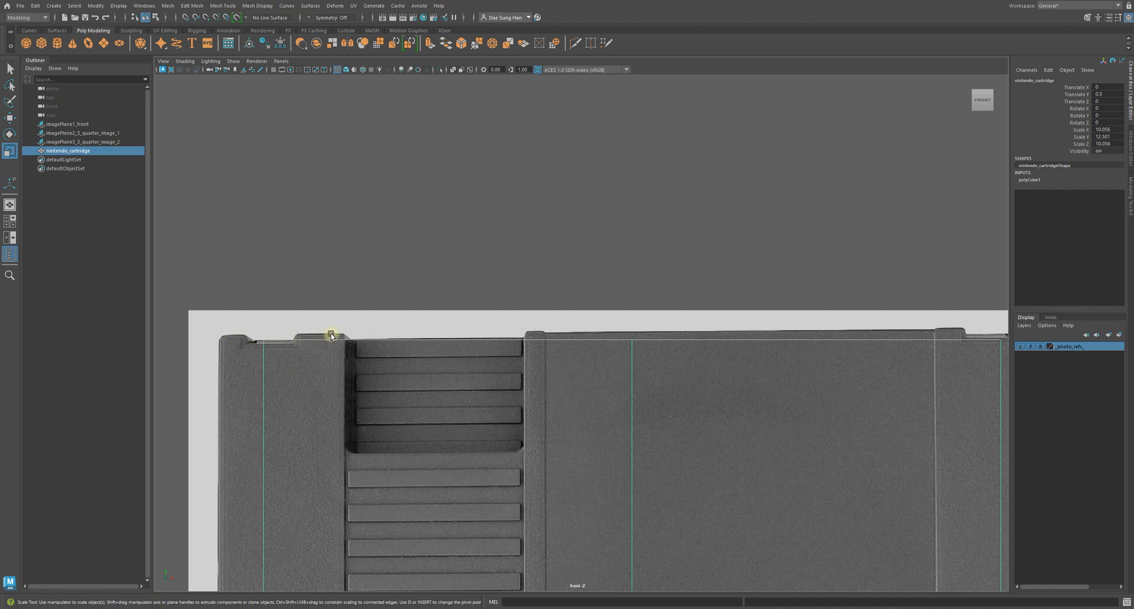
{"action": "right_click_drag", "start_coordinate": [844, 376], "coordinate": [678, 283], "text": "alt"}
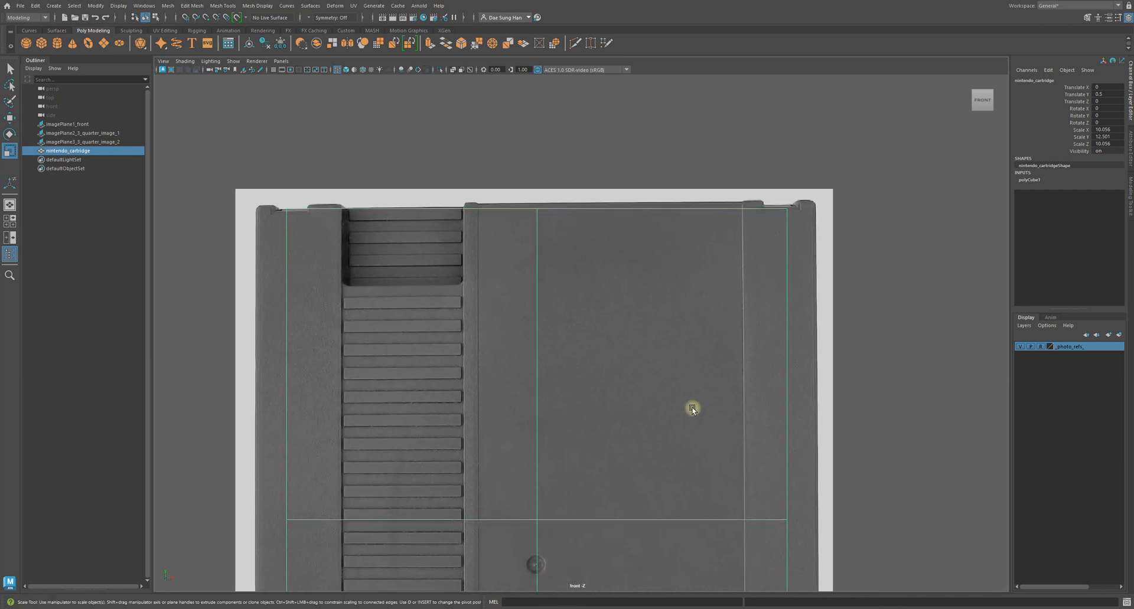
Try widening the cube to a Scale X of about 11.286 to reach the schematic's outer sides, and undo it.
{"action": "right_click_drag", "start_coordinate": [692, 408], "coordinate": [577, 405], "text": "alt"}
{"action": "middle_click_drag", "start_coordinate": [576, 405], "coordinate": [631, 283], "text": "alt"}
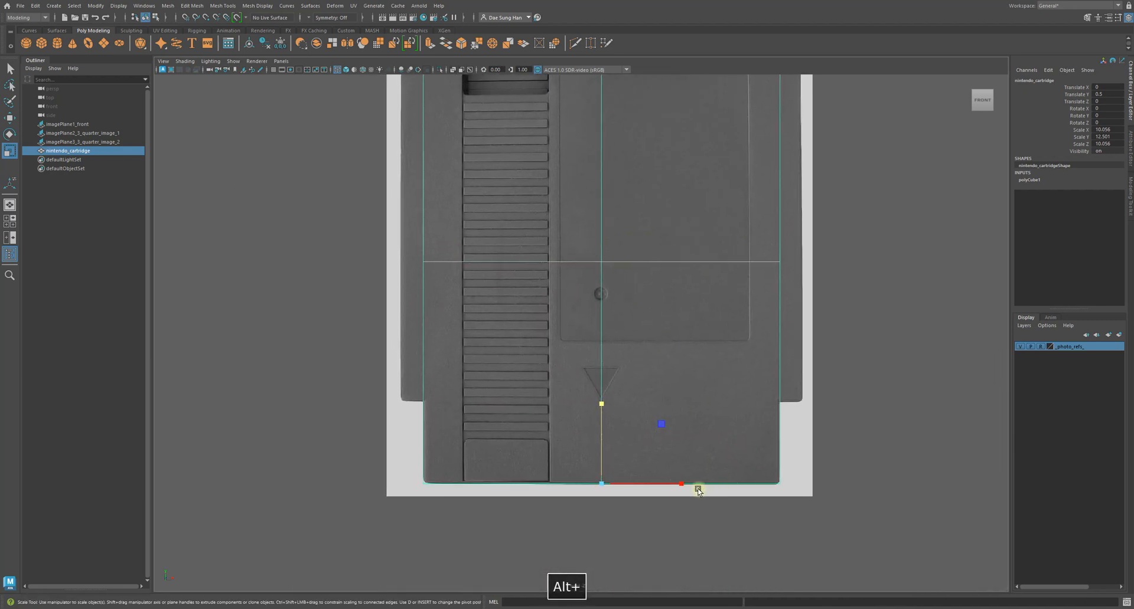
{"action": "left_click_drag", "start_coordinate": [681, 484], "coordinate": [689, 482]}
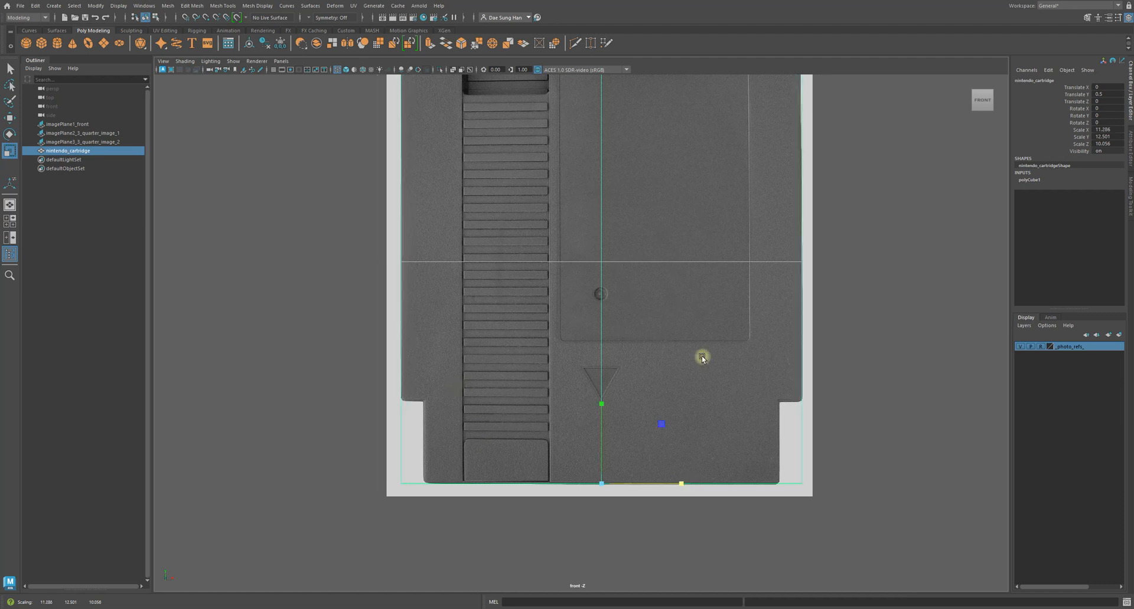
{"action": "key", "text": "z"}
Unlock the _photo_refs_ layer and select the front schematic plane.
{"action": "right_click_drag", "start_coordinate": [701, 349], "coordinate": [504, 311], "text": "alt"}
{"action": "middle_click_drag", "start_coordinate": [503, 311], "coordinate": [538, 363], "text": "alt"}
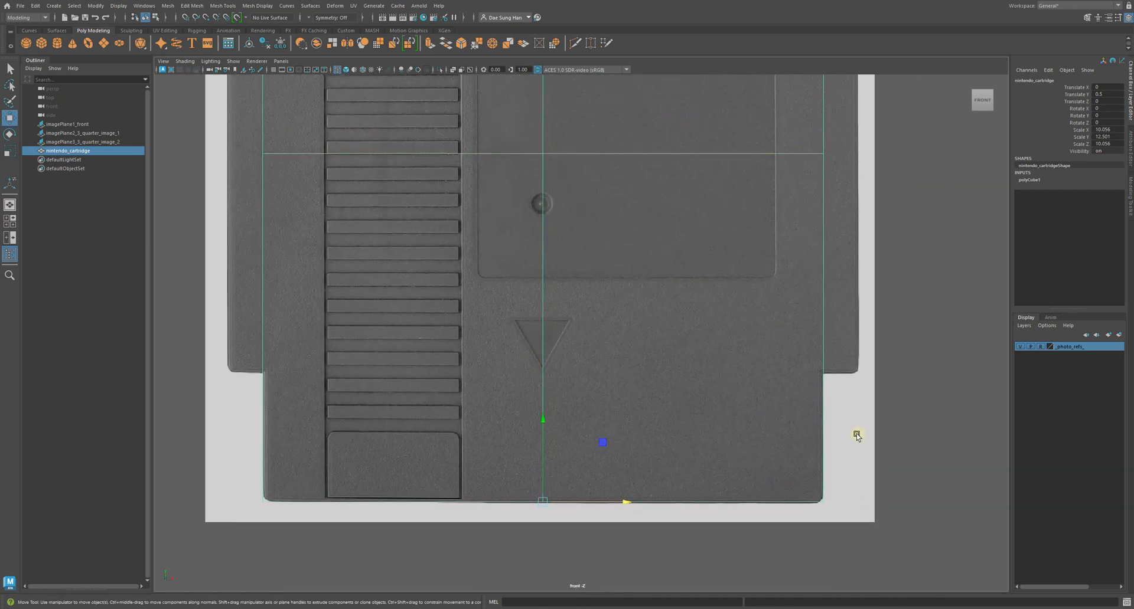
{"action": "left_click", "coordinate": [950, 423]}
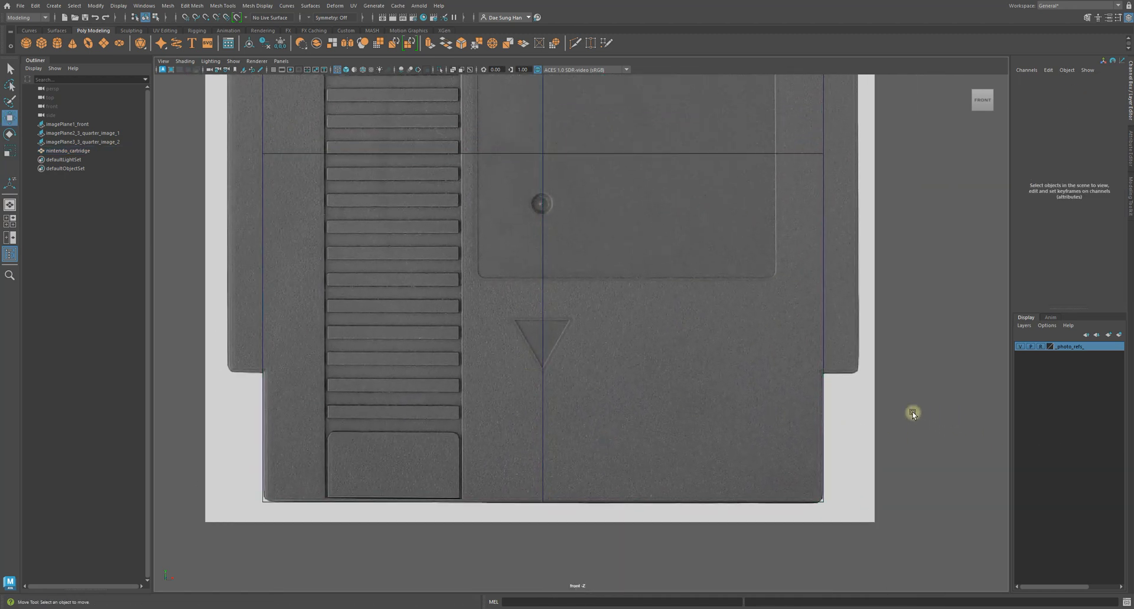
{"action": "left_click", "coordinate": [1040, 346]}
{"action": "left_click", "coordinate": [856, 410]}
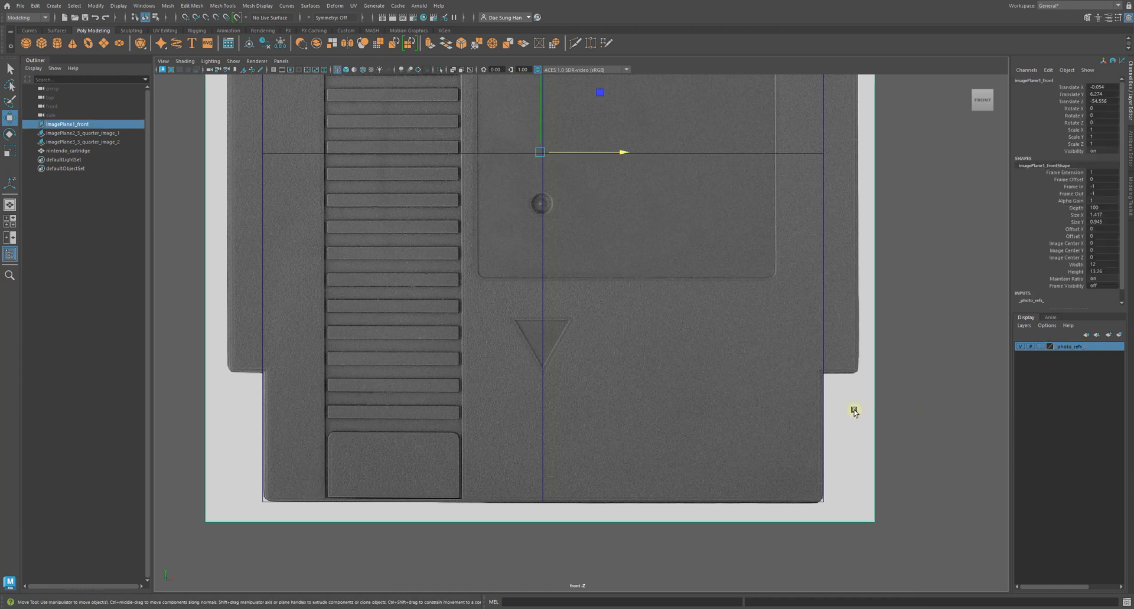
Try moving the front schematic plane freely in the front view, and undo the move.
{"action": "right_click_drag", "start_coordinate": [838, 354], "coordinate": [728, 275], "text": "alt"}
{"action": "left_click_drag", "start_coordinate": [573, 267], "coordinate": [569, 298]}
{"action": "key", "text": "z"}
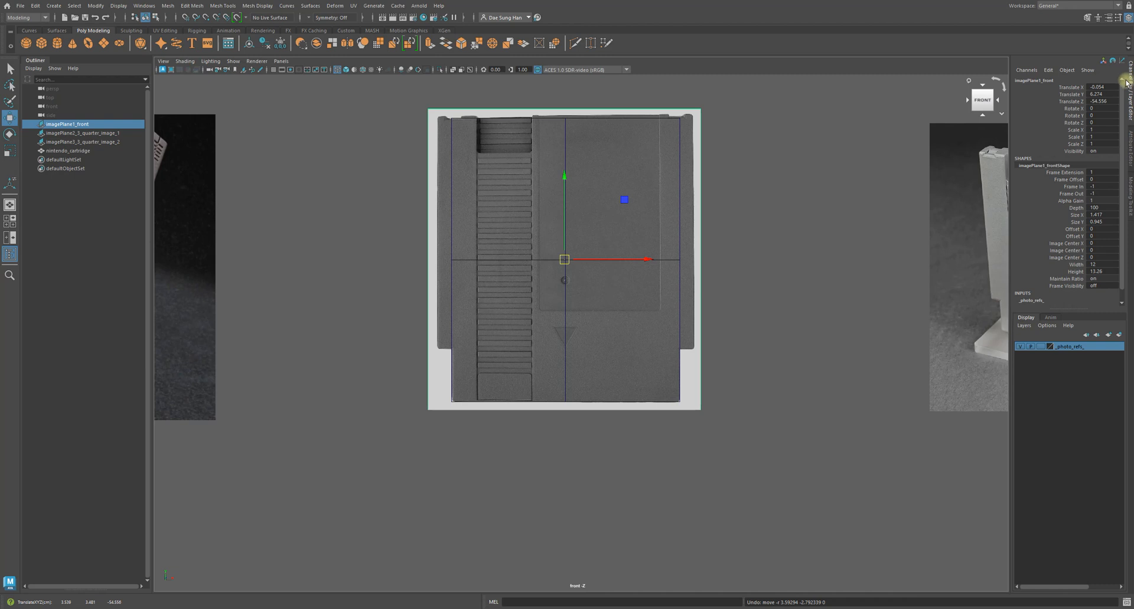
Darken the front schematic image by lowering the image plane's Color Gain.
{"action": "left_click", "coordinate": [1130, 152]}
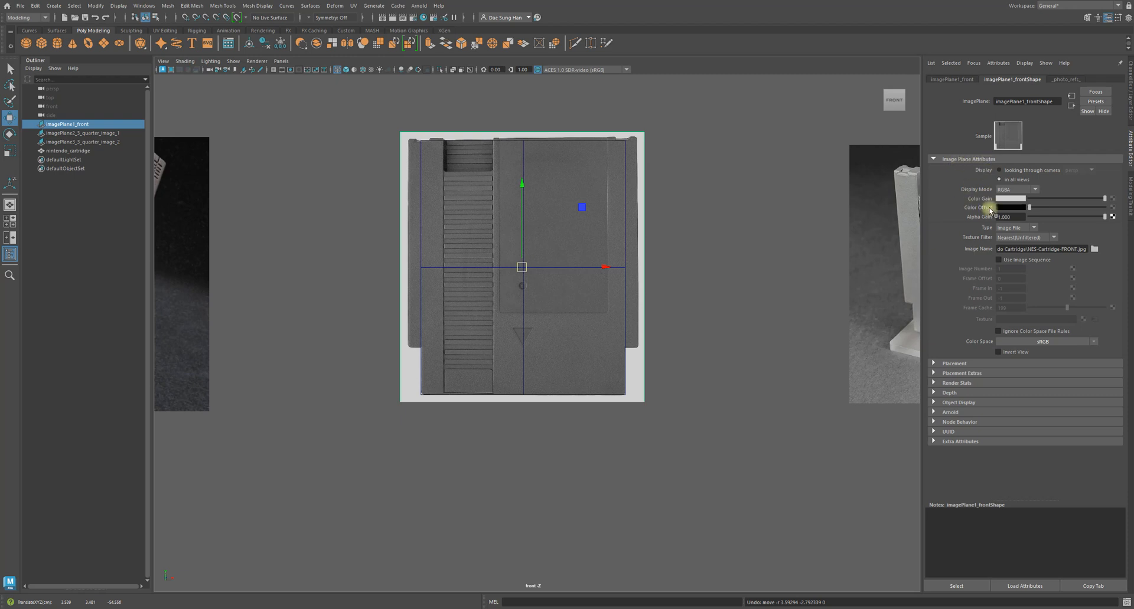
{"action": "left_click_drag", "start_coordinate": [1071, 198], "coordinate": [1087, 199]}
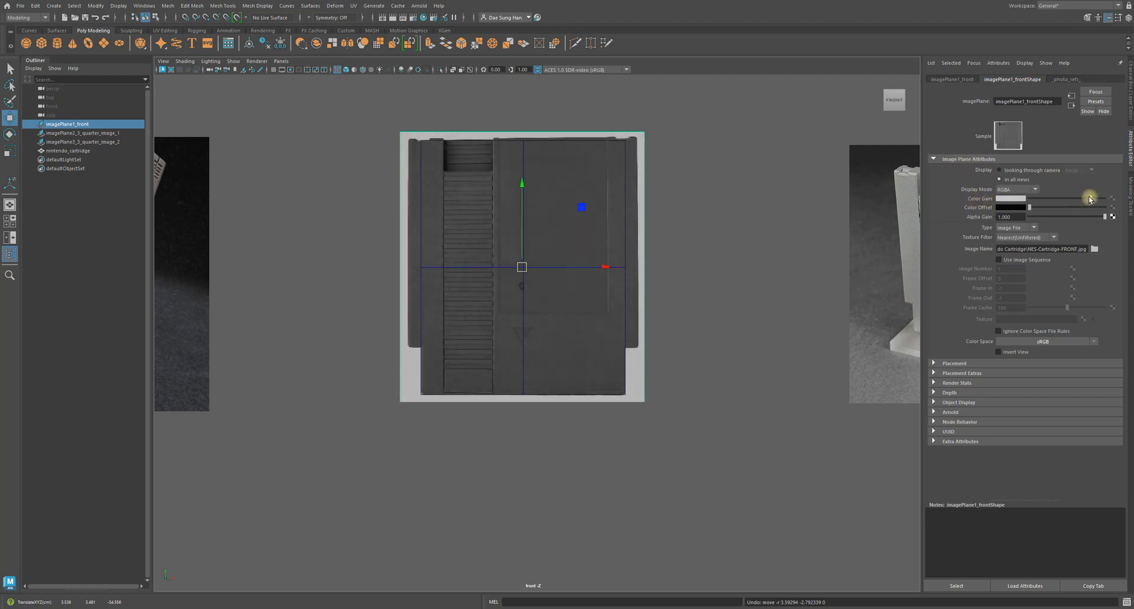
{"action": "right_click_drag", "start_coordinate": [589, 204], "coordinate": [825, 230], "text": "alt"}
{"action": "middle_click_drag", "start_coordinate": [743, 234], "coordinate": [759, 324], "text": "alt"}
{"action": "key", "text": "w"}
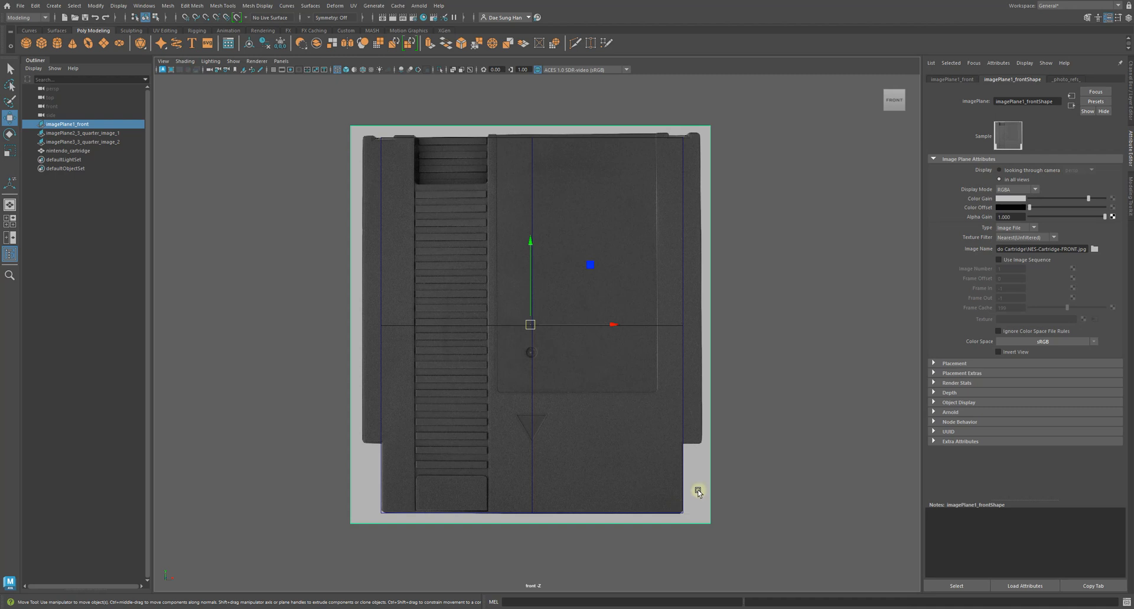
{"action": "left_click_drag", "start_coordinate": [1087, 198], "coordinate": [1083, 199]}
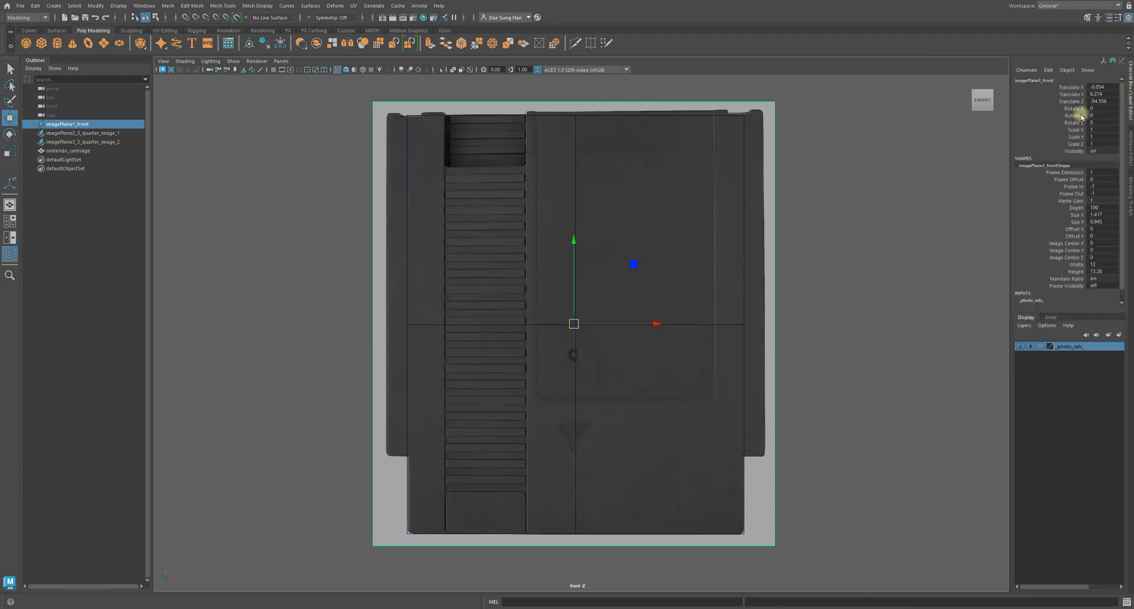
Return to the plane's channel values, lock the _photo_refs_ layer as Reference, and deselect the front schematic plane.
{"action": "left_click", "coordinate": [1127, 88]}
{"action": "left_click", "coordinate": [1041, 346]}
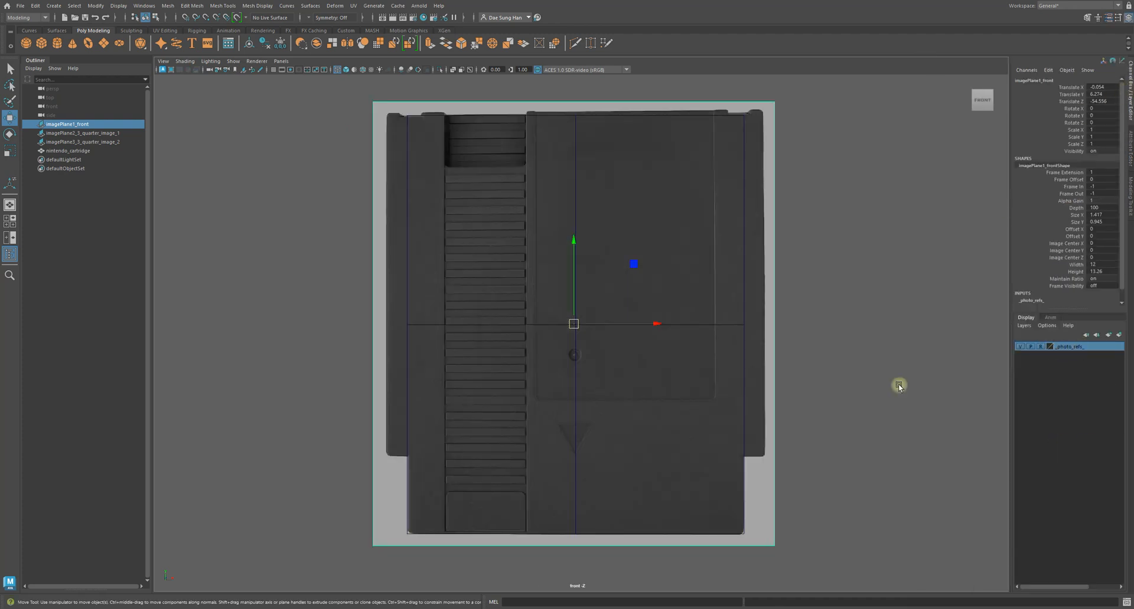
{"action": "left_click", "coordinate": [898, 385]}
{"action": "middle_click_drag", "start_coordinate": [792, 480], "coordinate": [749, 470], "text": "alt"}
{"action": "scroll", "coordinate": [774, 394], "scroll_direction": "up", "scroll_amount": 1, "text": "alt"}
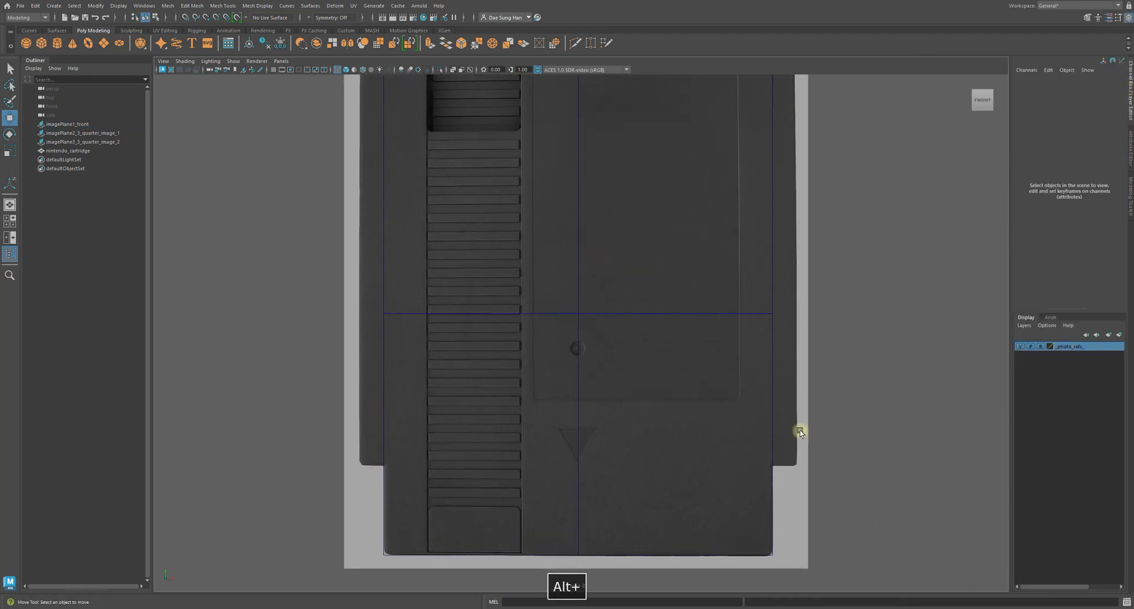
Select the nintendo_cartridge cube and examine its wireframe against the darkened schematic, especially around the lower side steps.
{"action": "left_click", "coordinate": [718, 315]}
{"action": "scroll", "coordinate": [826, 391], "scroll_direction": "down", "scroll_amount": 1, "text": "alt"}
{"action": "middle_click_drag", "start_coordinate": [645, 341], "coordinate": [656, 379], "text": "alt"}
{"action": "key", "text": "w"}
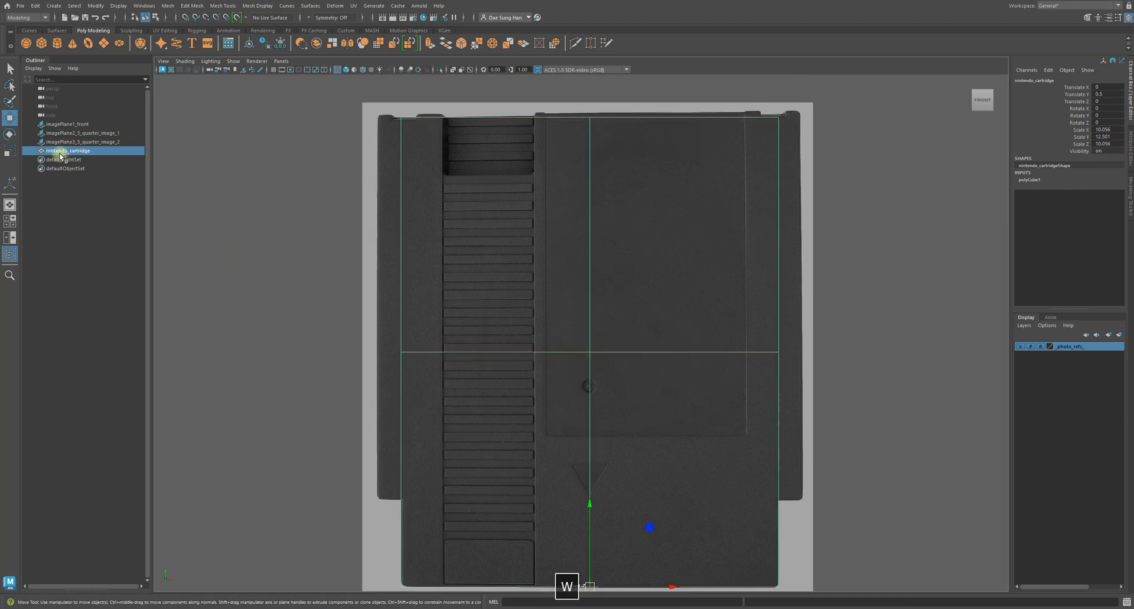
{"action": "right_click_drag", "start_coordinate": [652, 245], "coordinate": [628, 311], "text": "alt"}
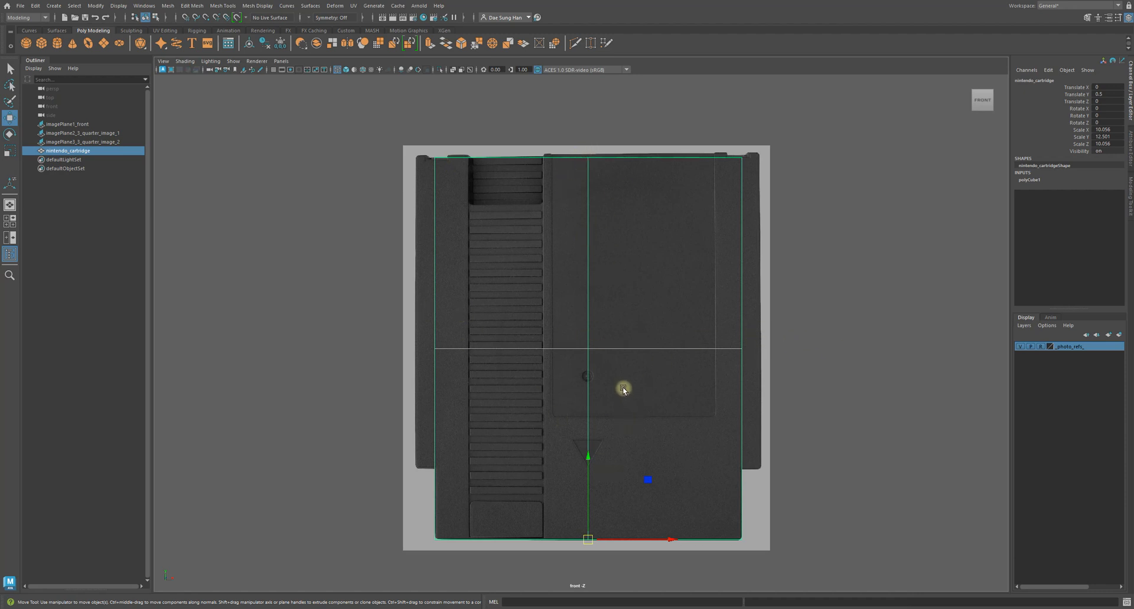
{"action": "middle_click_drag", "start_coordinate": [624, 390], "coordinate": [607, 309], "text": "alt"}
{"action": "right_click_drag", "start_coordinate": [607, 309], "coordinate": [818, 397], "text": "alt"}
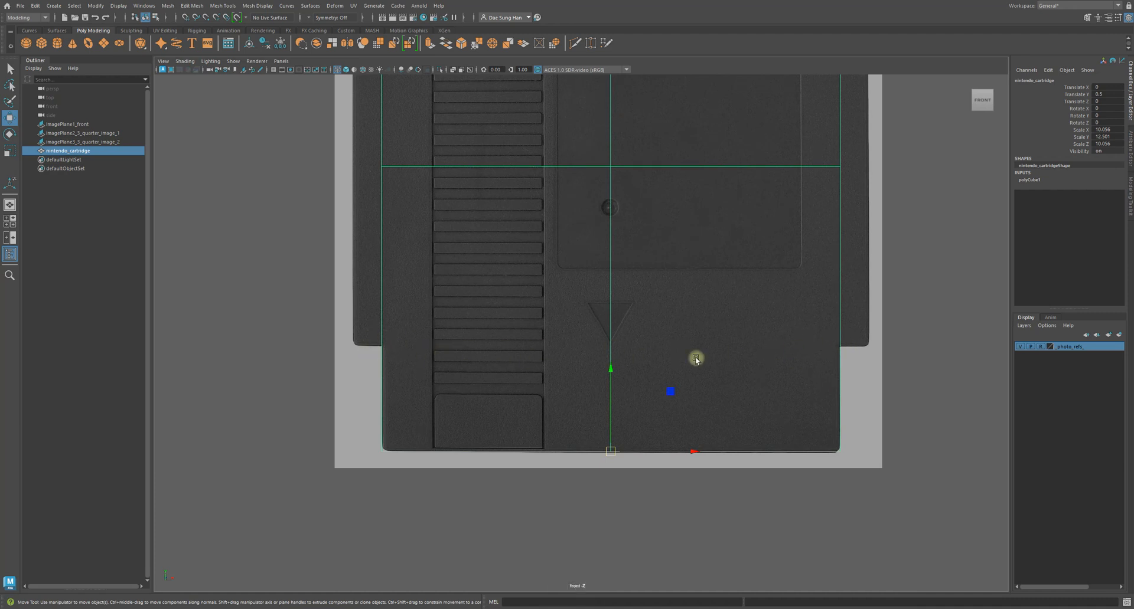
{"action": "right_click_drag", "start_coordinate": [587, 342], "coordinate": [845, 369], "text": "alt"}
{"action": "middle_click_drag", "start_coordinate": [443, 367], "coordinate": [527, 359], "text": "alt"}
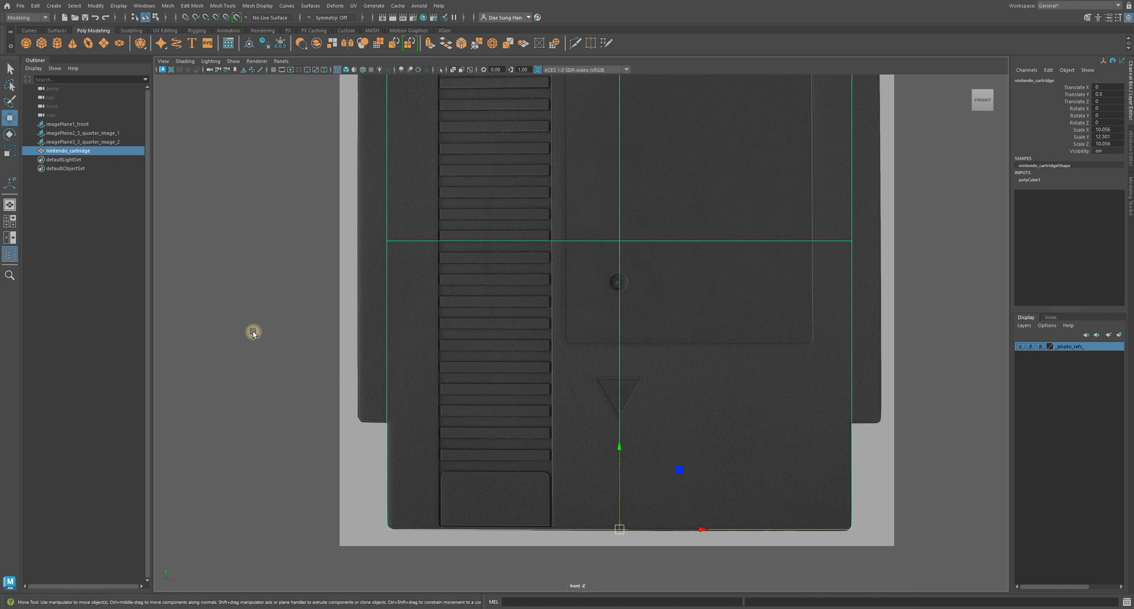
Insert a horizontal edge loop around the cartridge cube, aligned with the lower side steps of the front schematic.
{"action": "right_click", "coordinate": [253, 333], "text": "shift"}
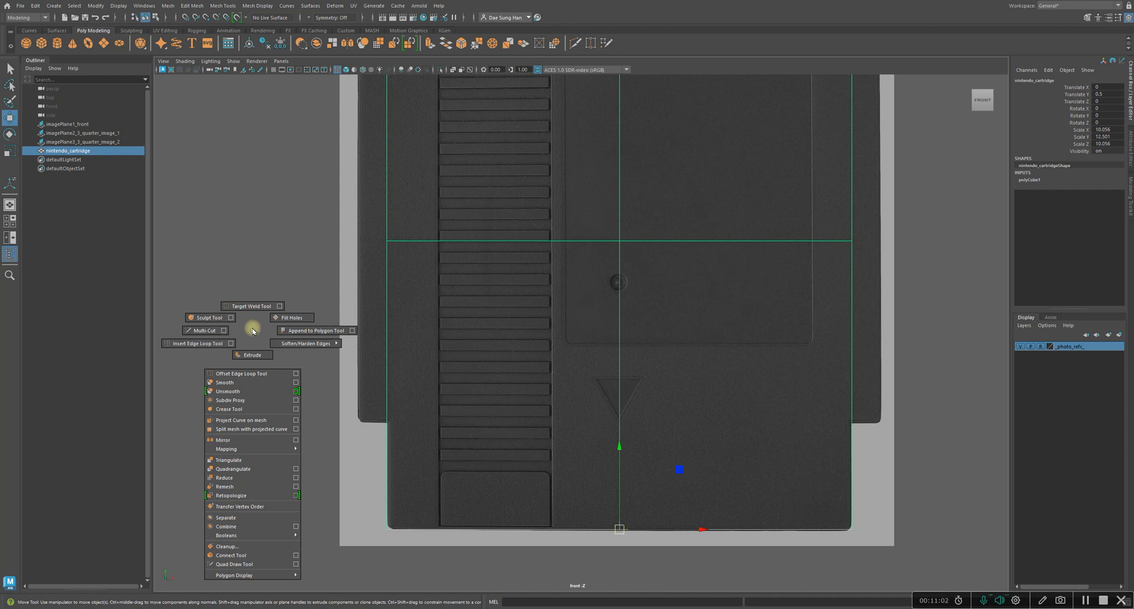
{"action": "left_click", "coordinate": [204, 345]}
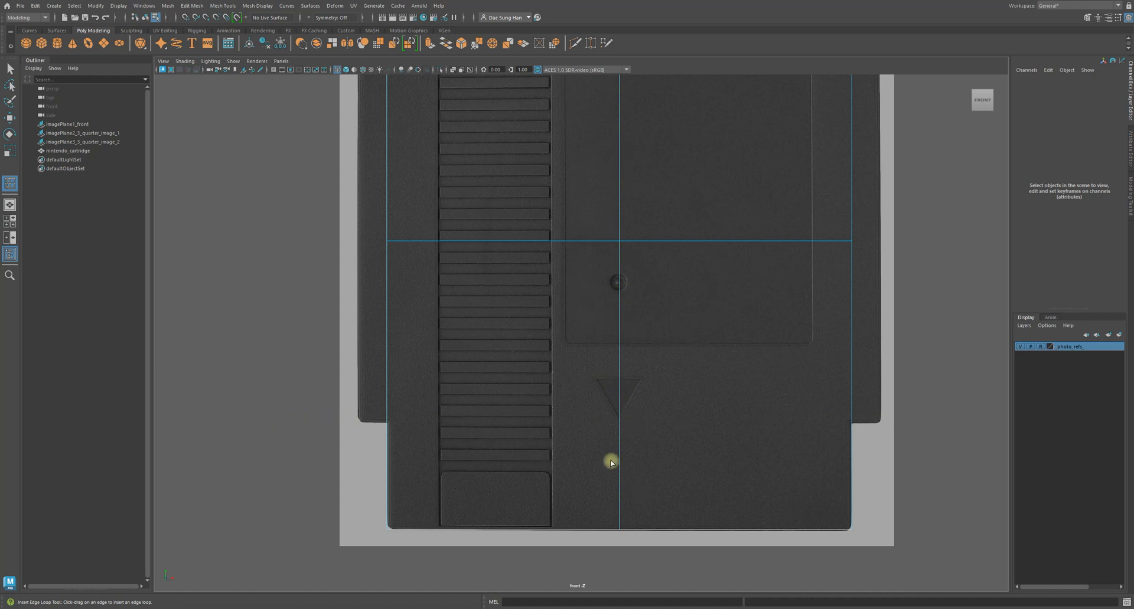
{"action": "left_click_drag", "start_coordinate": [619, 442], "coordinate": [611, 479]}
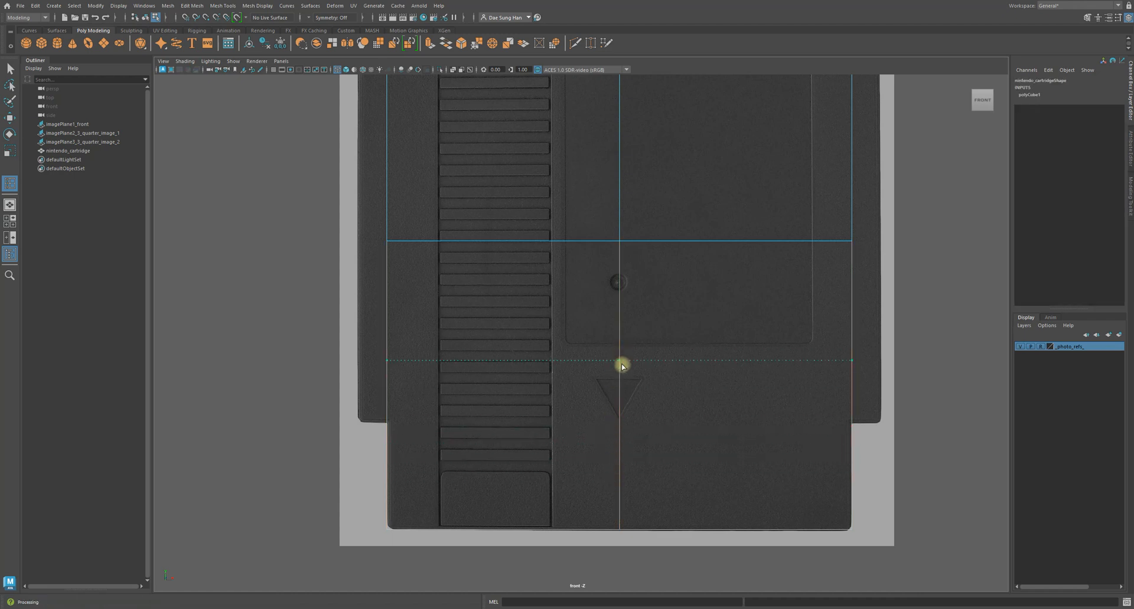
{"action": "left_click_drag", "start_coordinate": [621, 360], "coordinate": [671, 424]}
{"action": "left_click_drag", "start_coordinate": [675, 423], "coordinate": [675, 423]}
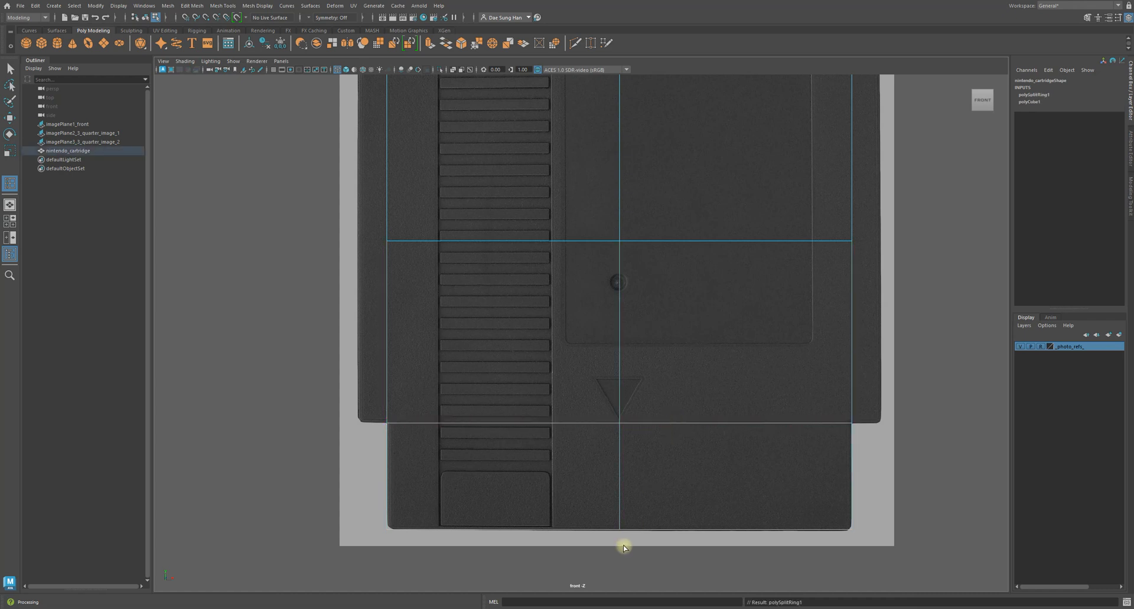
{"action": "key", "text": "w"}
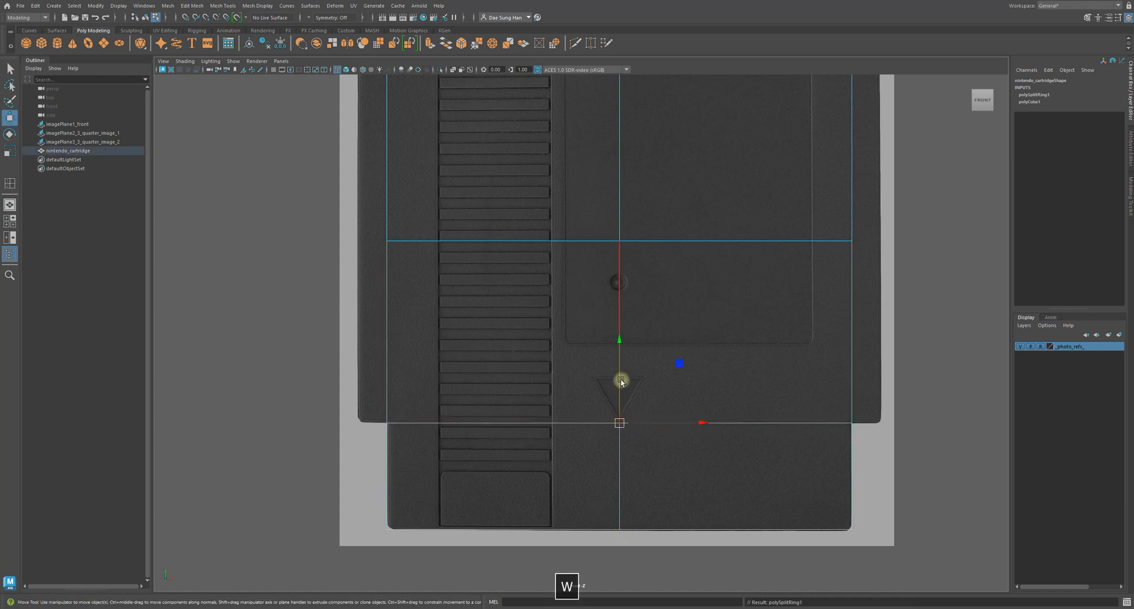
Return the cartridge to object selection in the perspective view and examine the Darkwing Duck photo for the cartridge's thickness.
{"action": "right_click_drag", "start_coordinate": [817, 419], "coordinate": [743, 359], "text": "alt"}
{"action": "middle_click_drag", "start_coordinate": [744, 359], "coordinate": [640, 378], "text": "alt"}
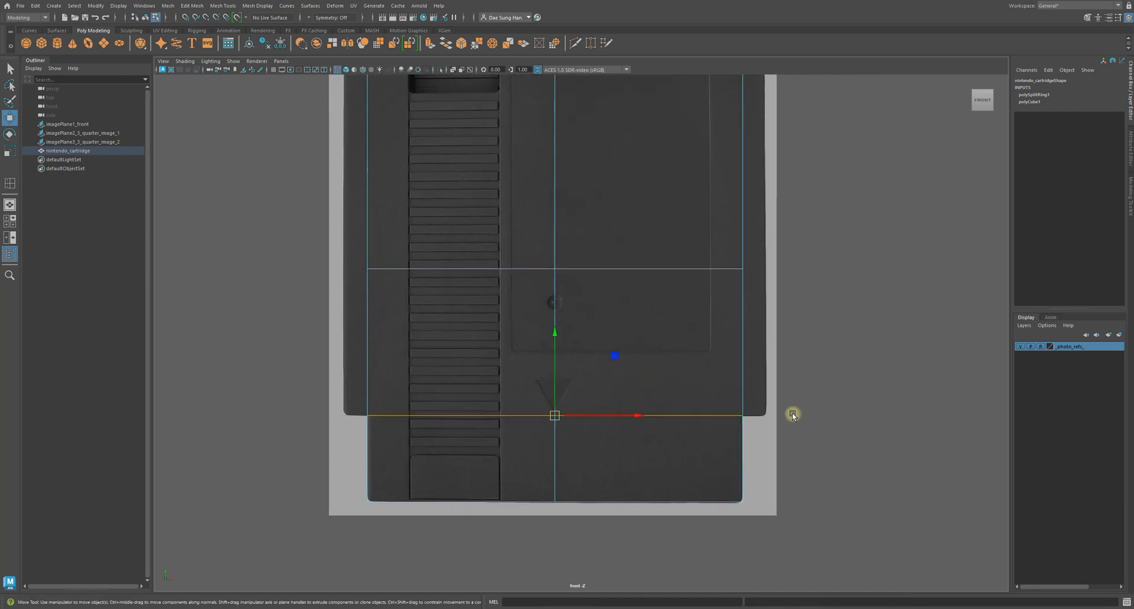
{"action": "key", "text": "space"}
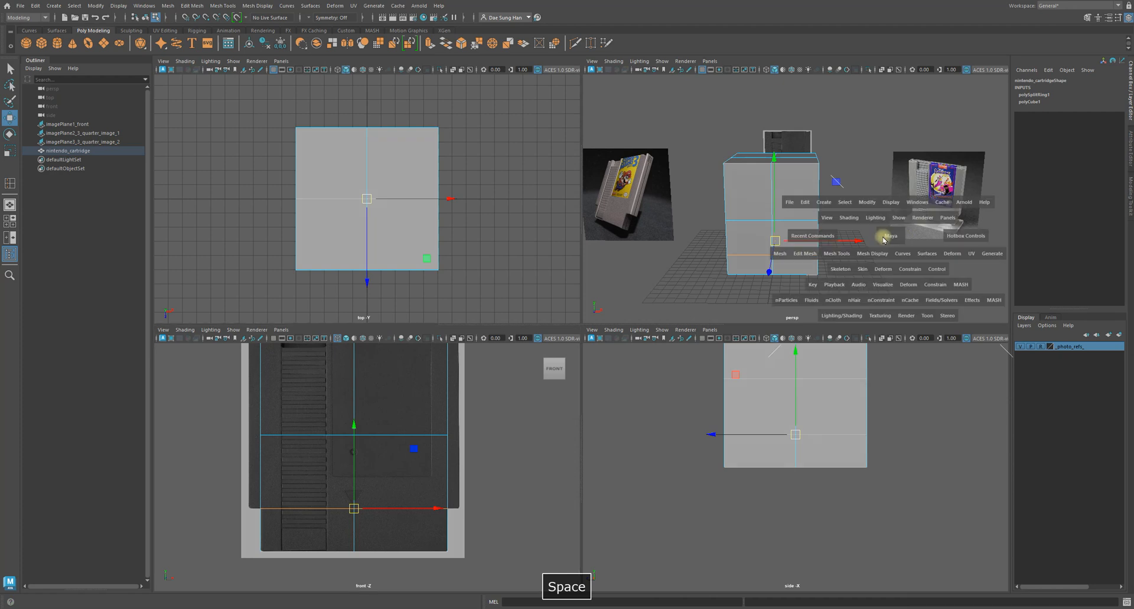
{"action": "key", "text": "space"}
{"action": "left_click_drag", "start_coordinate": [788, 283], "coordinate": [560, 344], "text": "alt"}
{"action": "left_click", "coordinate": [575, 344]}
{"action": "key", "text": "space"}
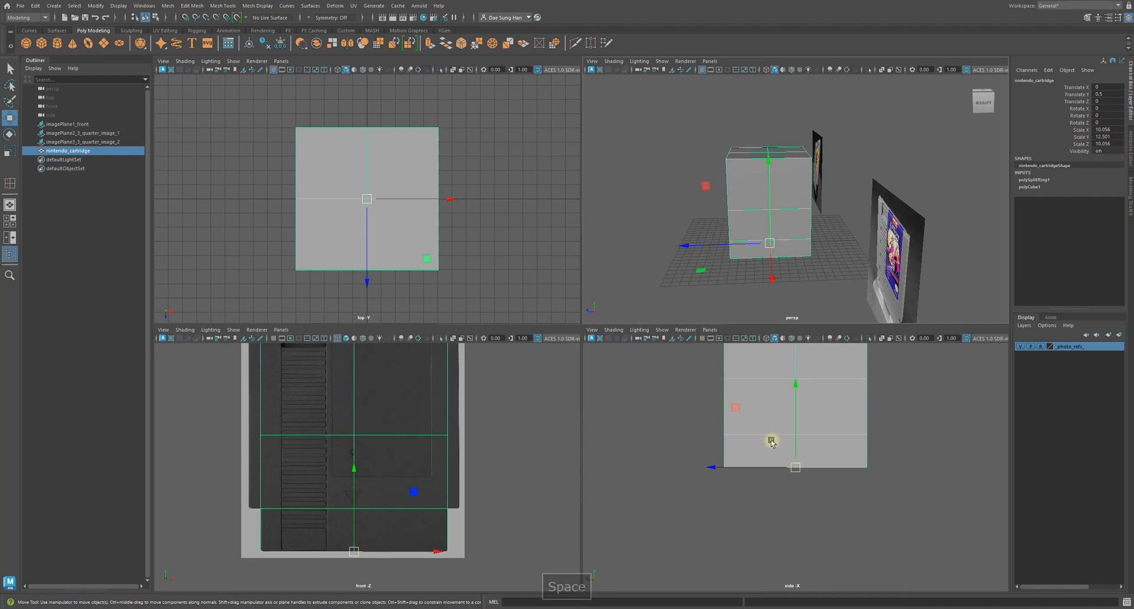
{"action": "key", "text": "space"}
{"action": "left_click_drag", "start_coordinate": [596, 329], "coordinate": [604, 273], "text": "alt"}
{"action": "left_click_drag", "start_coordinate": [663, 347], "coordinate": [648, 374], "text": "alt"}
{"action": "right_click_drag", "start_coordinate": [648, 374], "coordinate": [637, 370], "text": "alt"}
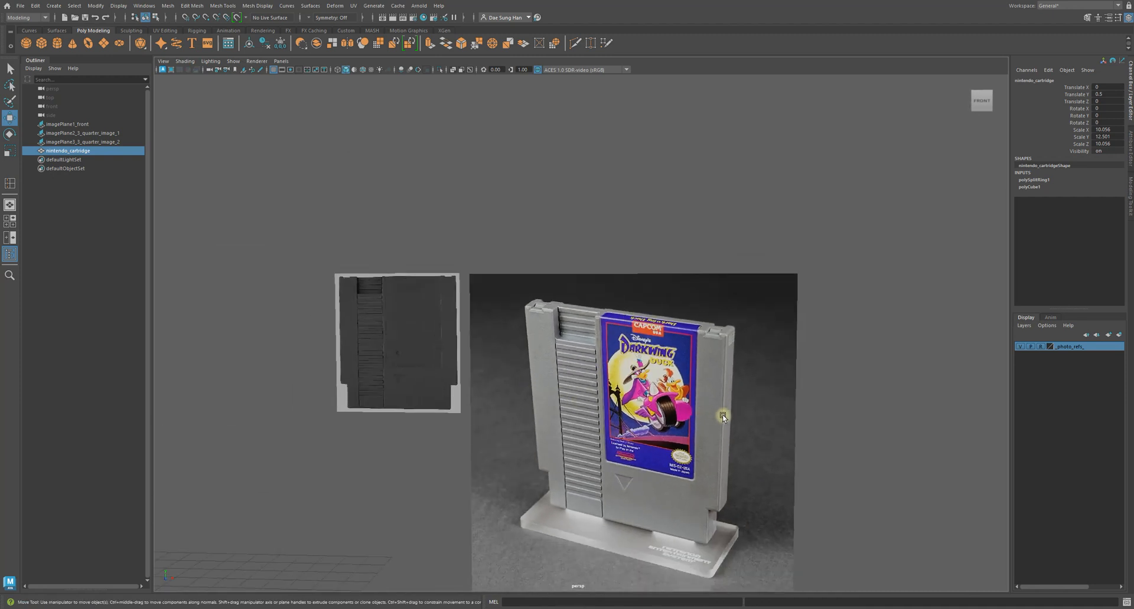
{"action": "left_click_drag", "start_coordinate": [715, 419], "coordinate": [688, 236], "text": "alt"}
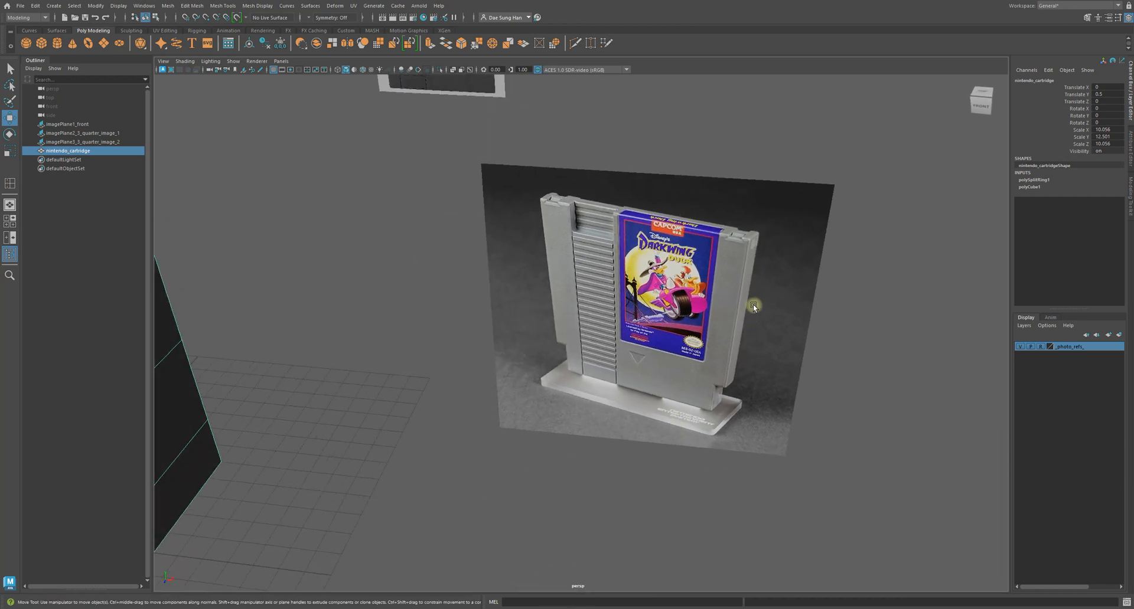
{"action": "right_click_drag", "start_coordinate": [749, 306], "coordinate": [480, 287], "text": "alt"}
{"action": "right_click_drag", "start_coordinate": [787, 310], "coordinate": [916, 346], "text": "alt"}
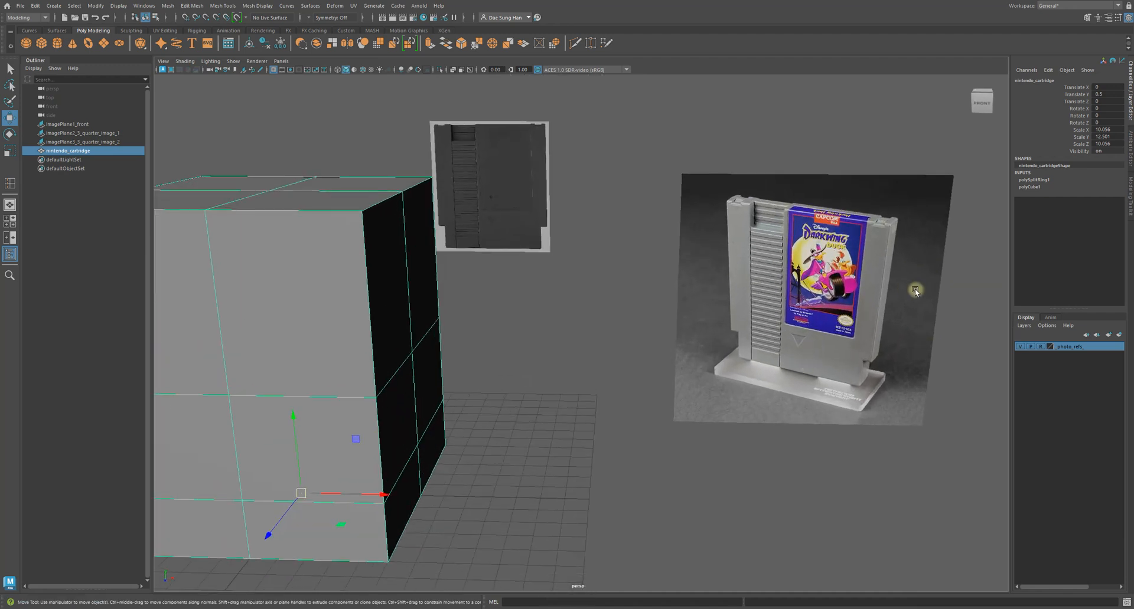
Scale the cartridge down along Z to about 1.3, judging its thickness against the three-quarter photos.
{"action": "left_click_drag", "start_coordinate": [522, 361], "coordinate": [374, 404], "text": "alt"}
{"action": "key", "text": "r"}
{"action": "left_click_drag", "start_coordinate": [498, 423], "coordinate": [544, 411]}
{"action": "key", "text": "z"}
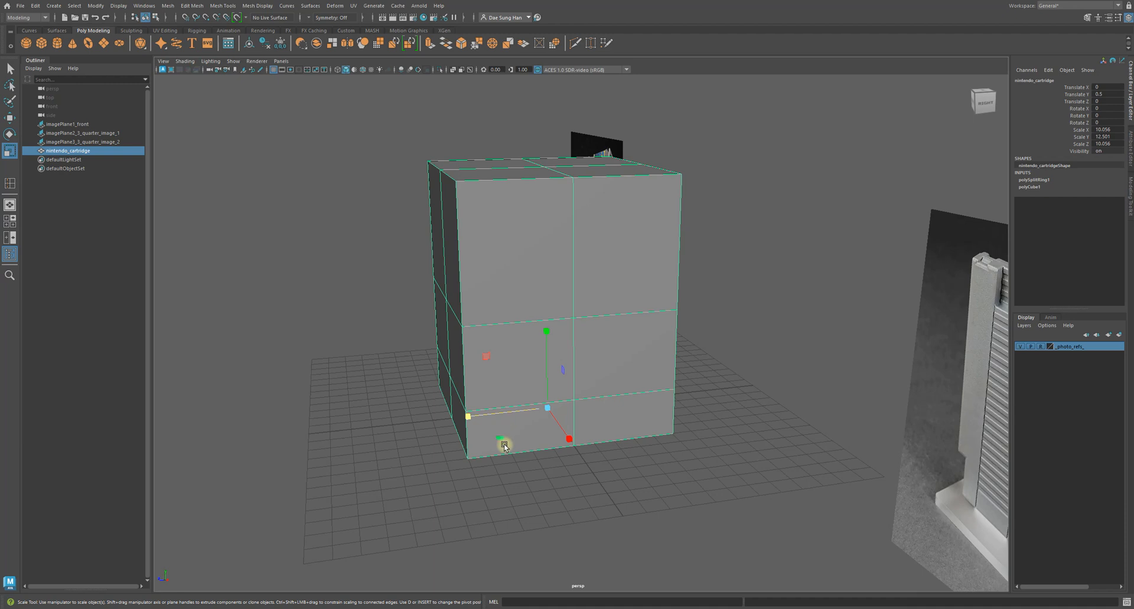
{"action": "left_click_drag", "start_coordinate": [466, 417], "coordinate": [531, 405]}
{"action": "left_click_drag", "start_coordinate": [531, 405], "coordinate": [582, 378], "text": "alt"}
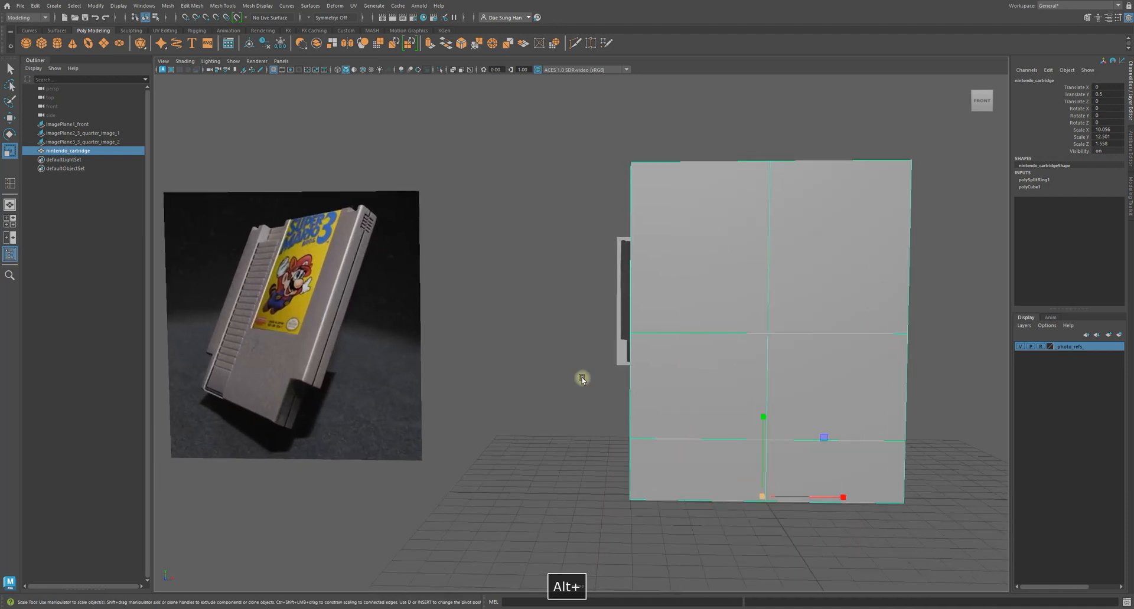
{"action": "left_click_drag", "start_coordinate": [568, 319], "coordinate": [643, 336], "text": "alt"}
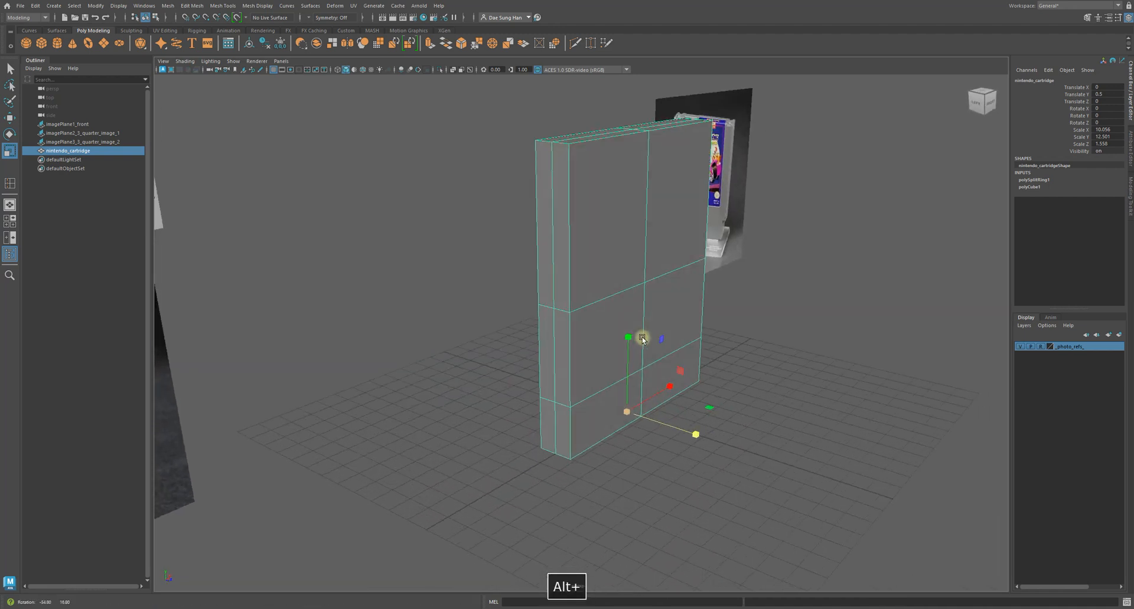
{"action": "left_click_drag", "start_coordinate": [691, 430], "coordinate": [673, 425]}
{"action": "left_click_drag", "start_coordinate": [751, 418], "coordinate": [543, 366], "text": "alt"}
{"action": "left_click_drag", "start_coordinate": [539, 530], "coordinate": [762, 346]}
{"action": "middle_click_drag", "start_coordinate": [762, 346], "coordinate": [585, 340], "text": "alt"}
{"action": "left_click_drag", "start_coordinate": [584, 339], "coordinate": [564, 286], "text": "alt"}
{"action": "right_click_drag", "start_coordinate": [564, 286], "coordinate": [771, 321], "text": "alt"}
{"action": "mouse_move", "coordinate": [771, 321]}
{"action": "left_mouse_down", "text": "alt"}
{"action": "mouse_move", "coordinate": [759, 308]}
{"action": "mouse_move", "coordinate": [762, 328]}
{"action": "left_mouse_up", "text": "alt"}
{"action": "right_click_drag", "start_coordinate": [761, 329], "coordinate": [709, 312], "text": "alt"}
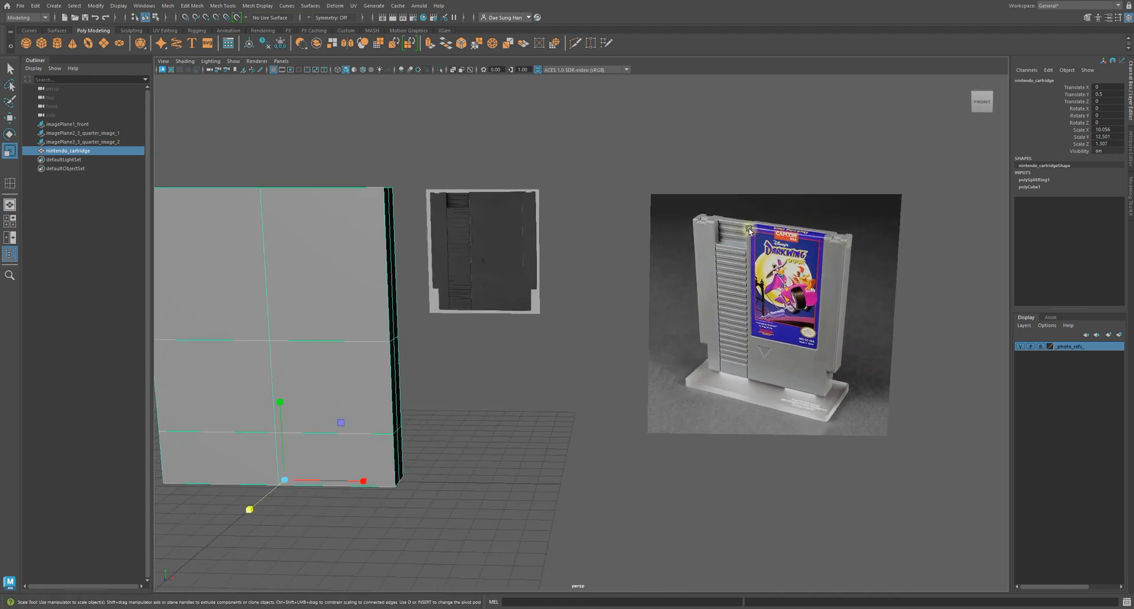
Set the _photo_refs_ layer back to Normal and move both three-quarter photo planes forward along Z.
{"action": "right_click_drag", "start_coordinate": [743, 225], "coordinate": [600, 306], "text": "alt"}
{"action": "left_click_drag", "start_coordinate": [599, 306], "coordinate": [687, 333], "text": "alt"}
{"action": "left_click", "coordinate": [1040, 346]}
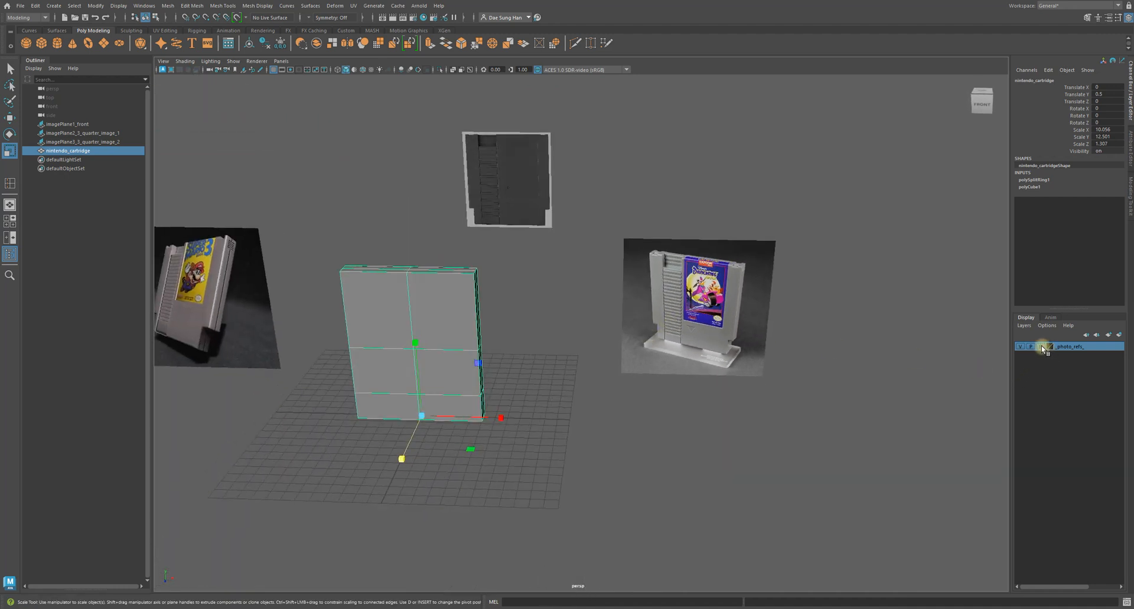
{"action": "left_click", "coordinate": [660, 259]}
{"action": "key", "text": "w"}
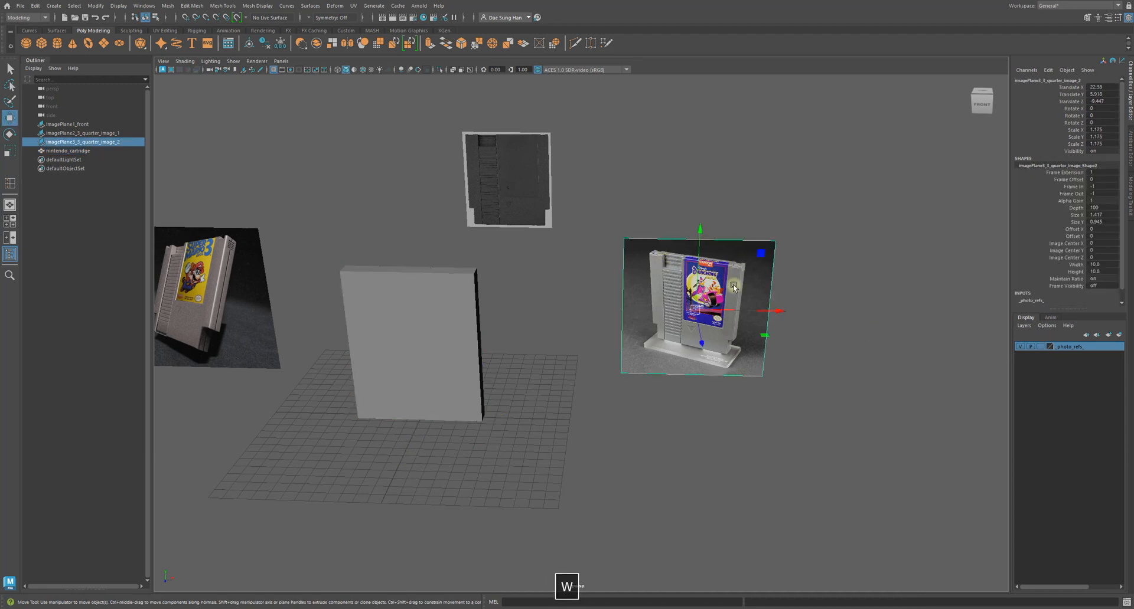
{"action": "left_click", "coordinate": [209, 275], "text": "shift"}
{"action": "left_click_drag", "start_coordinate": [176, 339], "coordinate": [115, 377]}
{"action": "left_click_drag", "start_coordinate": [804, 368], "coordinate": [750, 352]}
{"action": "left_click", "coordinate": [787, 423]}
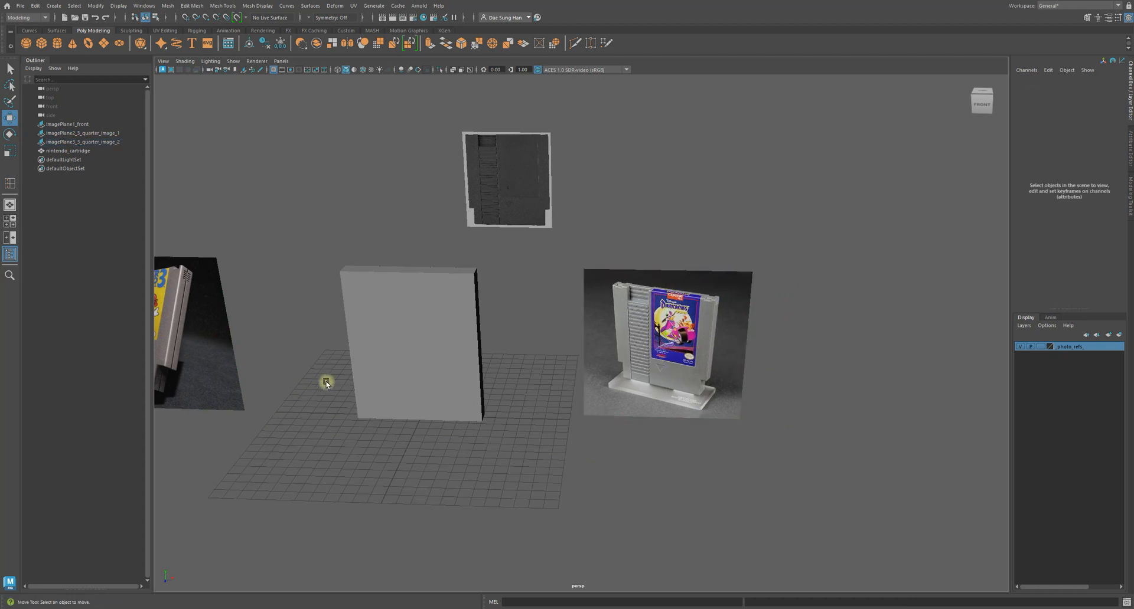
{"action": "double_click", "coordinate": [1041, 348]}
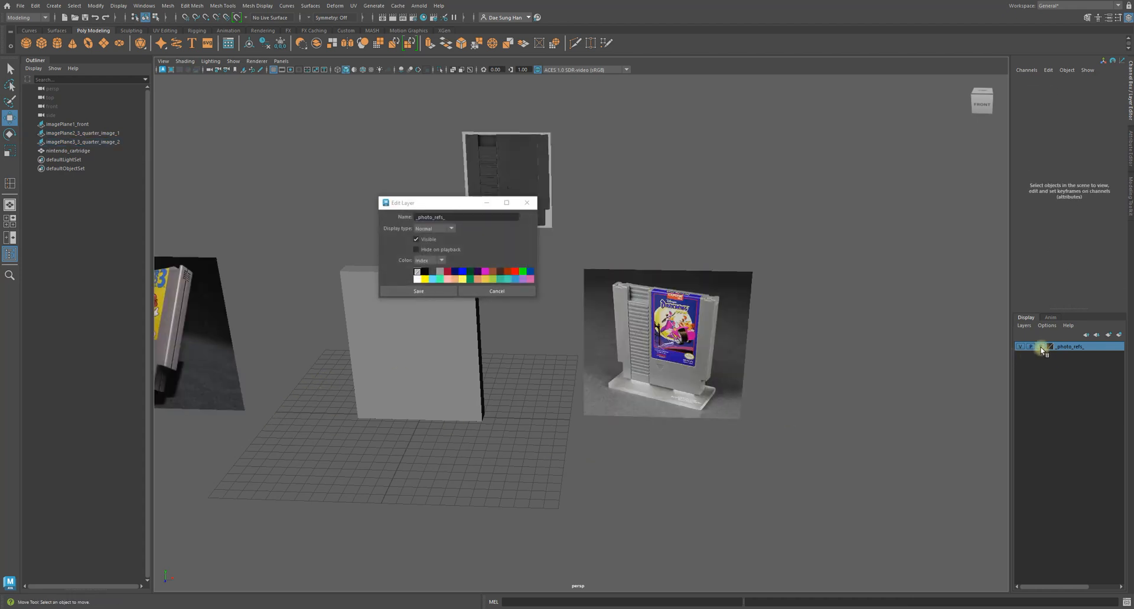
{"action": "left_click", "coordinate": [418, 292]}
Turn on Wireframe on Shaded in the perspective view so the cartridge's edges show without selecting it.
{"action": "left_click_drag", "start_coordinate": [375, 316], "coordinate": [417, 306], "text": "alt"}
{"action": "key", "text": "alt+5"}
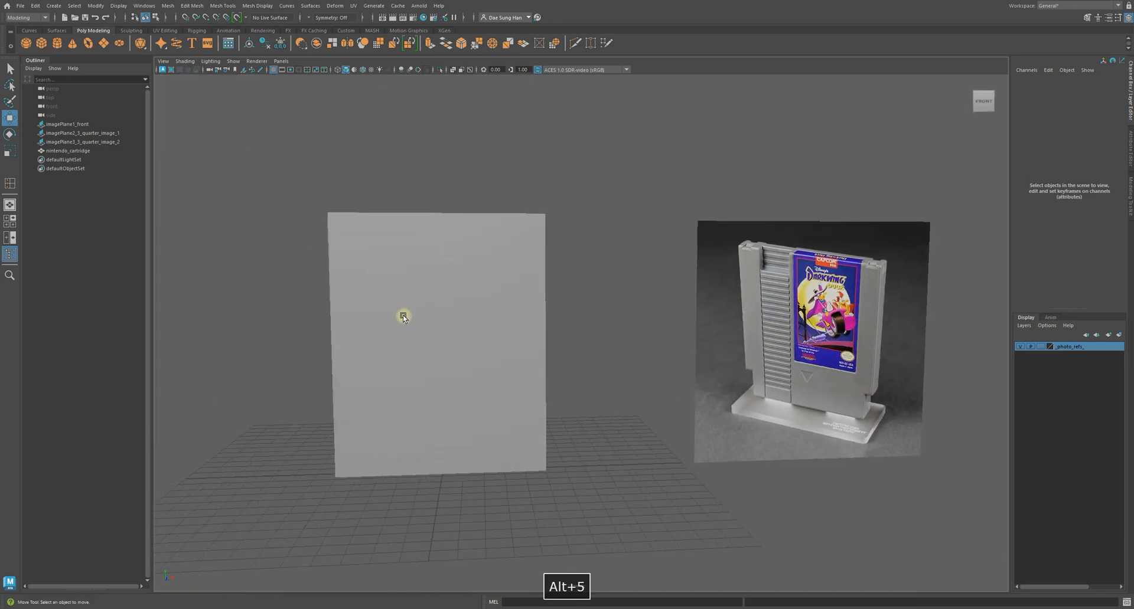
{"action": "key", "text": "alt+5"}
{"action": "key", "text": "5"}
{"action": "left_click", "coordinate": [430, 317]}
{"action": "key", "text": "alt+5"}
{"action": "left_click", "coordinate": [623, 276]}
{"action": "left_click_drag", "start_coordinate": [642, 296], "coordinate": [620, 321], "text": "alt"}
{"action": "left_click", "coordinate": [184, 62]}
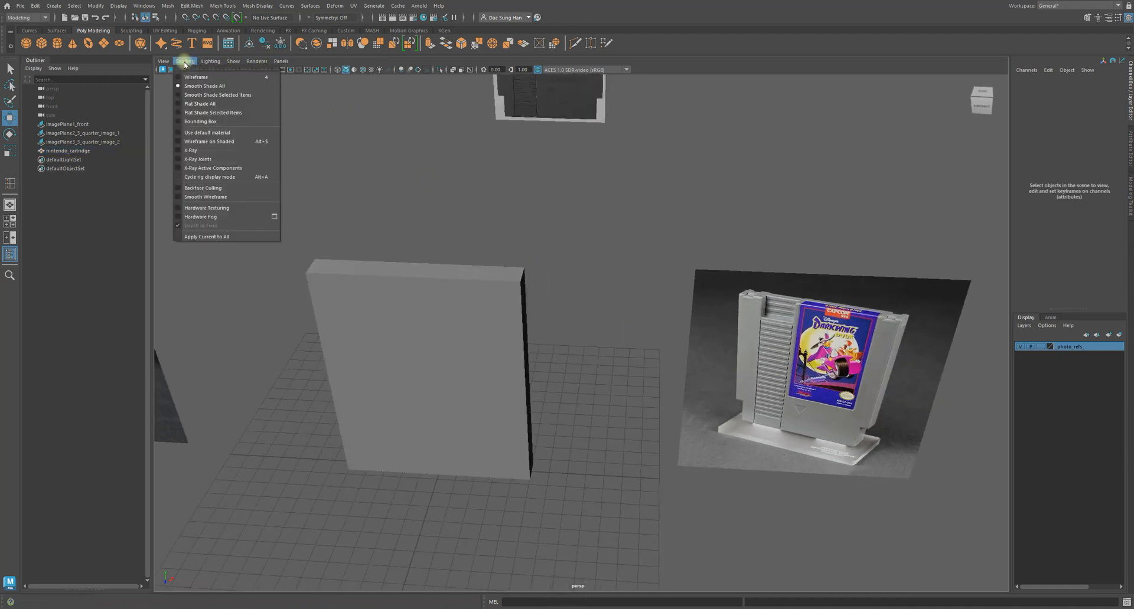
{"action": "left_click", "coordinate": [206, 142]}
{"action": "left_click", "coordinate": [185, 62]}
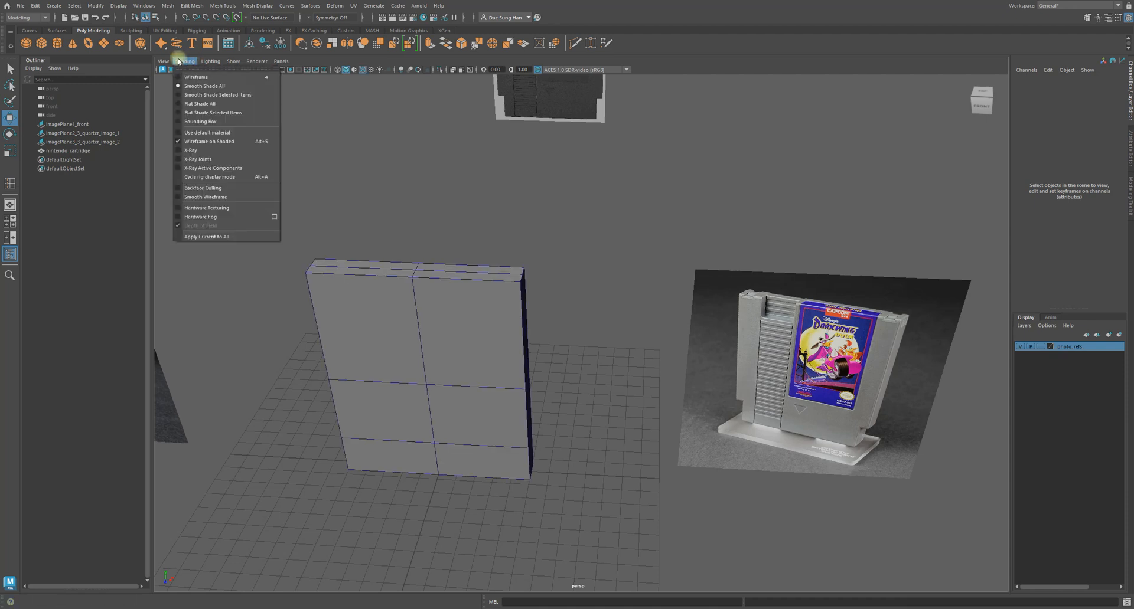
{"action": "left_click", "coordinate": [576, 252]}
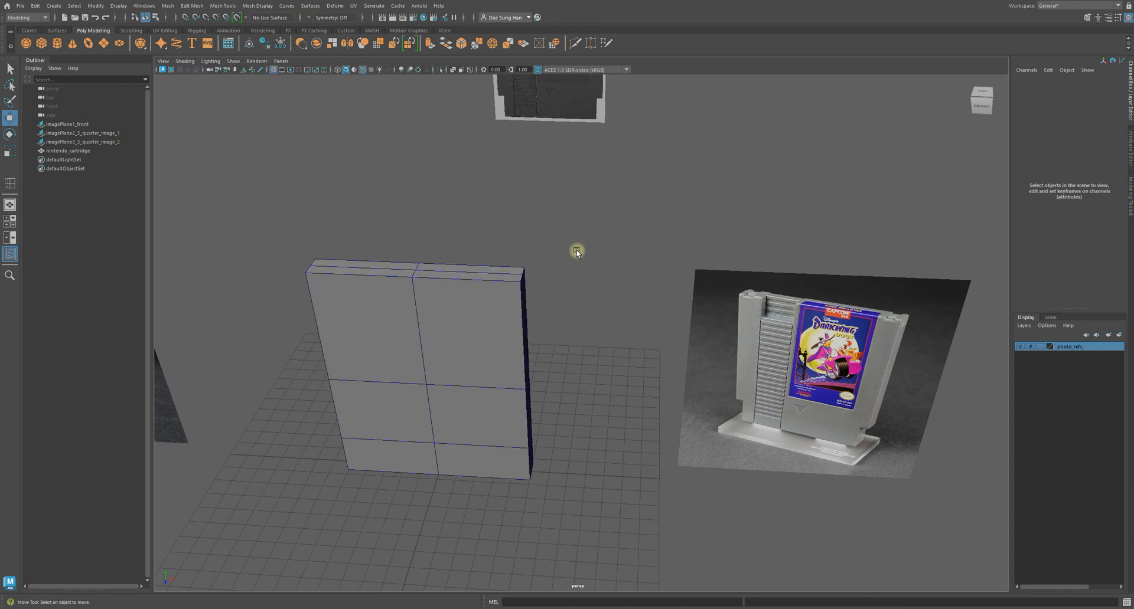
Fine-tune the cartridge's thickness along Z to a scale of about 1.39, and deselect it.
{"action": "left_click_drag", "start_coordinate": [576, 253], "coordinate": [554, 349], "text": "alt"}
{"action": "left_click", "coordinate": [494, 358]}
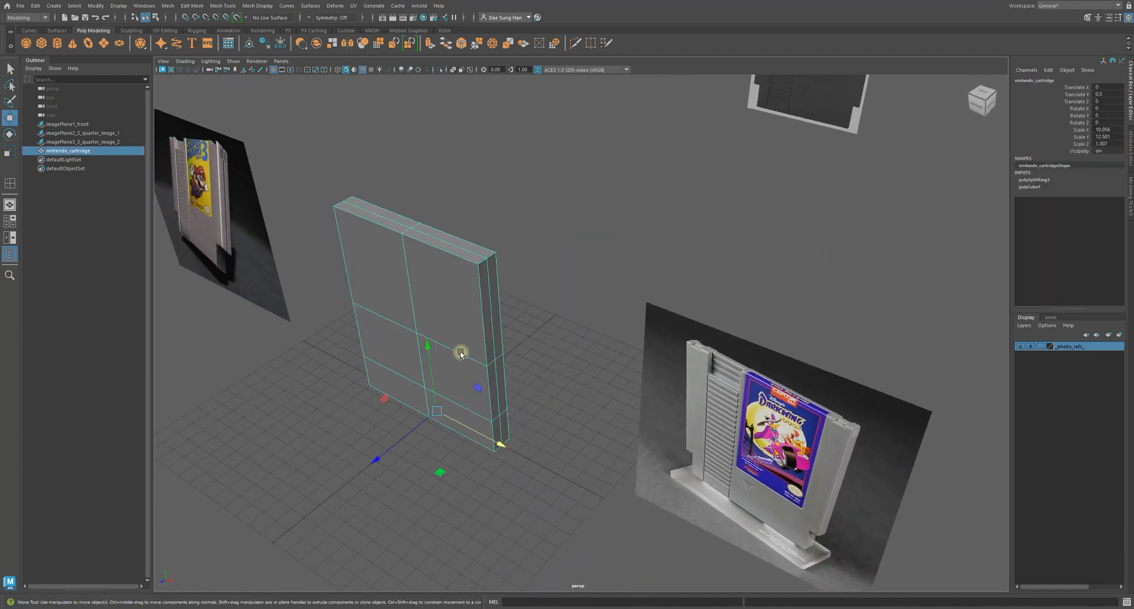
{"action": "key", "text": "r"}
{"action": "left_click_drag", "start_coordinate": [375, 460], "coordinate": [375, 461]}
{"action": "left_click", "coordinate": [587, 369]}
Compare the cartridge block's proportions and lower edge loop with the stepped sides in the Darkwing Duck photo.
{"action": "left_click_drag", "start_coordinate": [587, 370], "coordinate": [501, 345], "text": "alt"}
{"action": "middle_click_drag", "start_coordinate": [486, 319], "coordinate": [547, 218], "text": "alt"}
{"action": "right_click_drag", "start_coordinate": [547, 218], "coordinate": [652, 212], "text": "alt"}
{"action": "left_click_drag", "start_coordinate": [602, 260], "coordinate": [624, 263], "text": "alt"}
{"action": "right_click_drag", "start_coordinate": [625, 262], "coordinate": [487, 246], "text": "alt"}
{"action": "middle_click_drag", "start_coordinate": [482, 220], "coordinate": [540, 289], "text": "alt"}
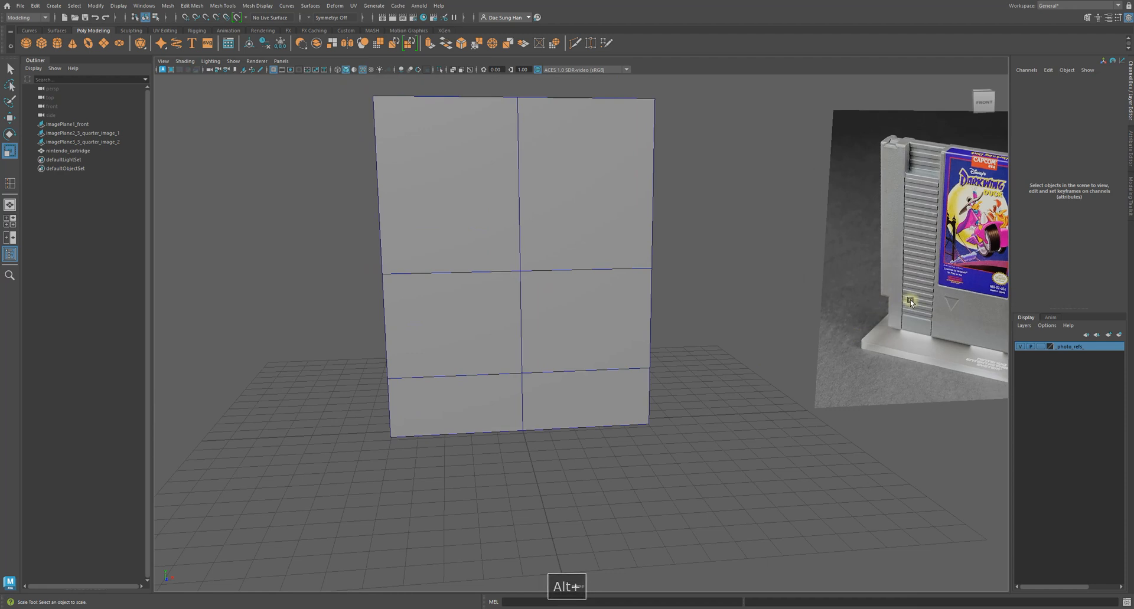
{"action": "left_click_drag", "start_coordinate": [886, 302], "coordinate": [615, 261], "text": "alt"}
{"action": "key", "text": "space"}
{"action": "left_click_drag", "start_coordinate": [763, 173], "coordinate": [724, 176], "text": "alt"}
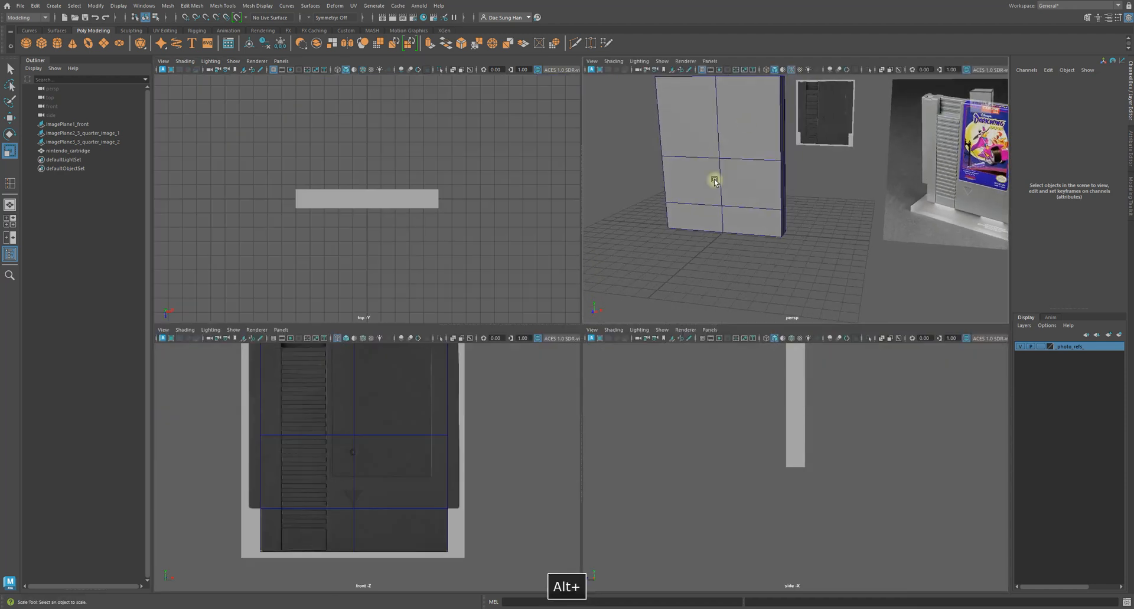
Display the front view smooth shaded with Wireframe on Shaded, framing the whole cartridge over its schematic.
{"action": "middle_click_drag", "start_coordinate": [512, 436], "coordinate": [522, 475], "text": "alt"}
{"action": "right_click_drag", "start_coordinate": [521, 476], "coordinate": [499, 461], "text": "alt"}
{"action": "key", "text": "5"}
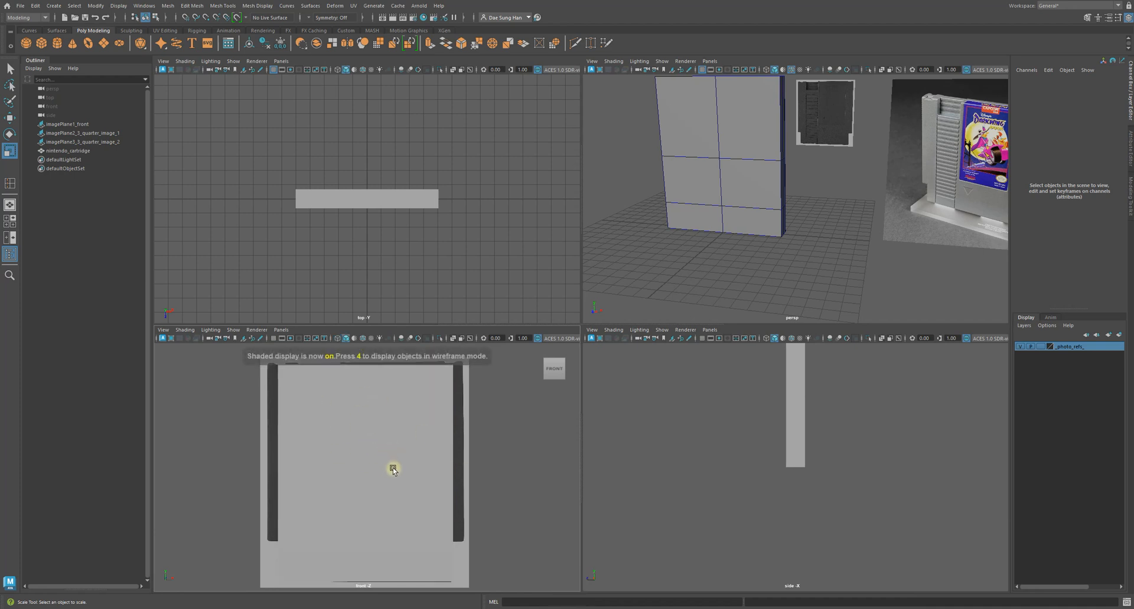
{"action": "key", "text": "alt+5"}
{"action": "left_click", "coordinate": [586, 450], "text": "alt"}
{"action": "key", "text": "alt+5"}
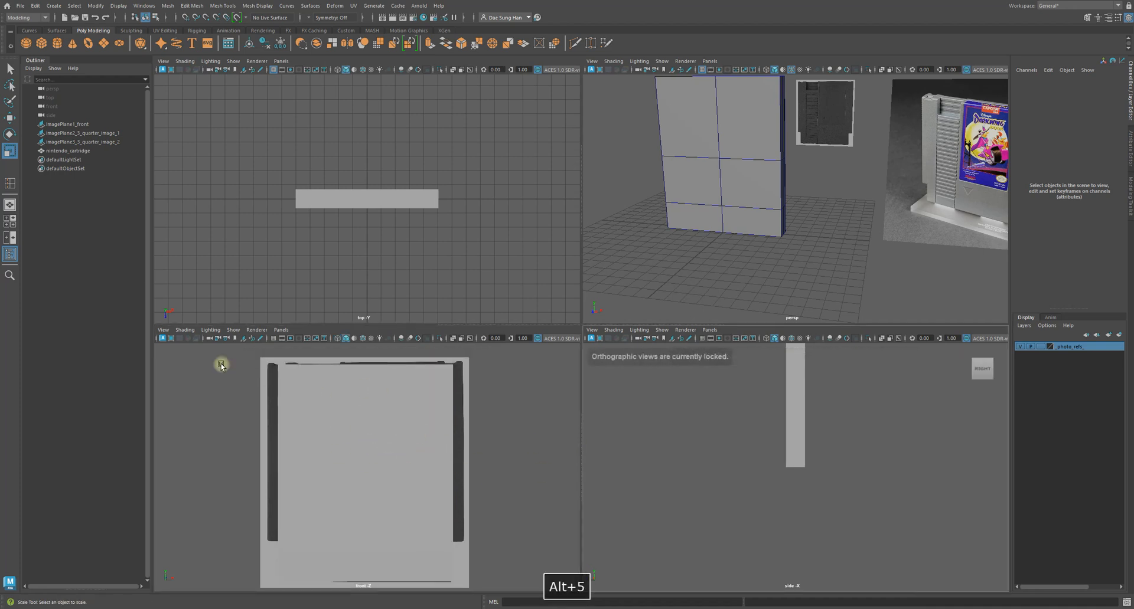
{"action": "left_click", "coordinate": [184, 329]}
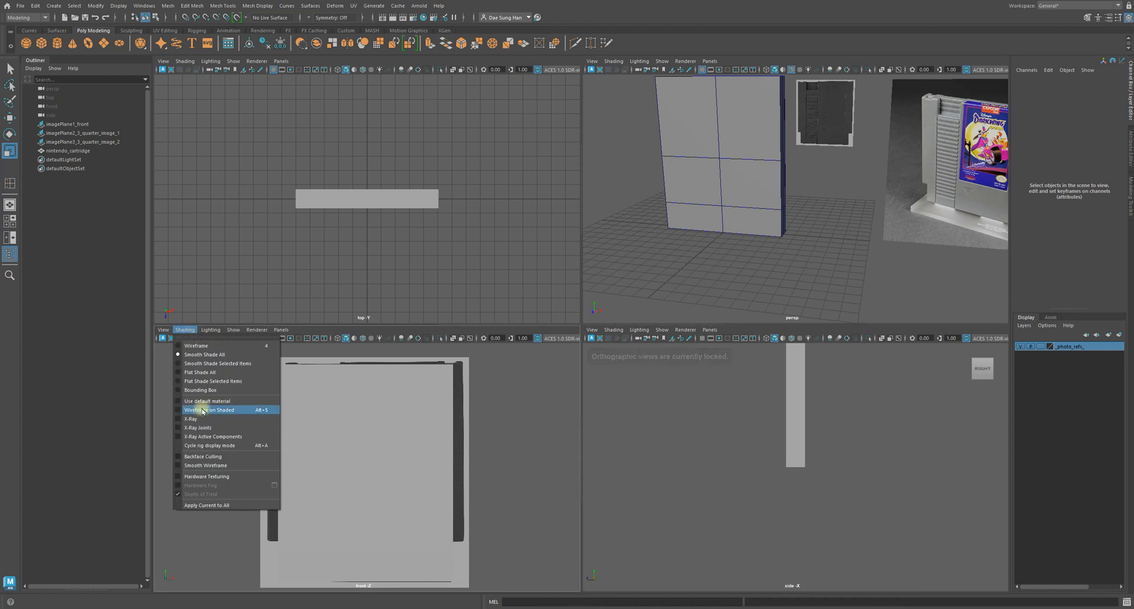
{"action": "left_click", "coordinate": [203, 411]}
Switch the nintendo_cartridge to face selection and select all of its faces for moving.
{"action": "mouse_move", "coordinate": [736, 112]}
{"action": "left_mouse_down", "text": "alt"}
{"action": "mouse_move", "coordinate": [742, 182]}
{"action": "mouse_move", "coordinate": [767, 218]}
{"action": "mouse_move", "coordinate": [751, 116]}
{"action": "left_mouse_up", "text": "alt"}
{"action": "left_click", "coordinate": [767, 186]}
{"action": "right_click", "coordinate": [752, 126]}
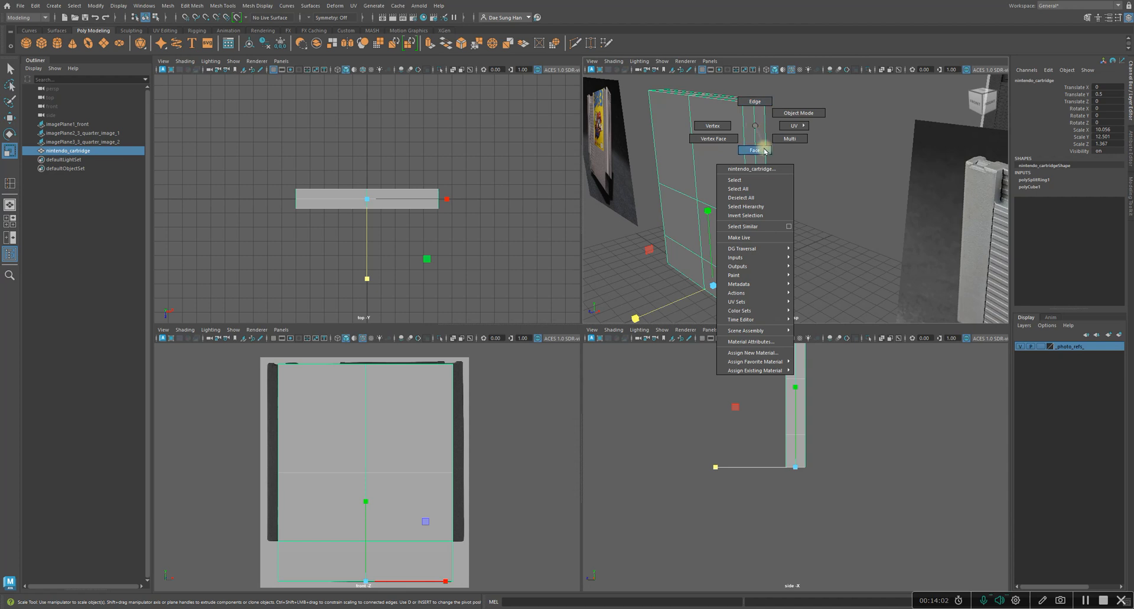
{"action": "mouse_move", "coordinate": [764, 151]}
{"action": "right_mouse_down"}
{"action": "mouse_move", "coordinate": [757, 131]}
{"action": "mouse_move", "coordinate": [765, 151]}
{"action": "right_mouse_up"}
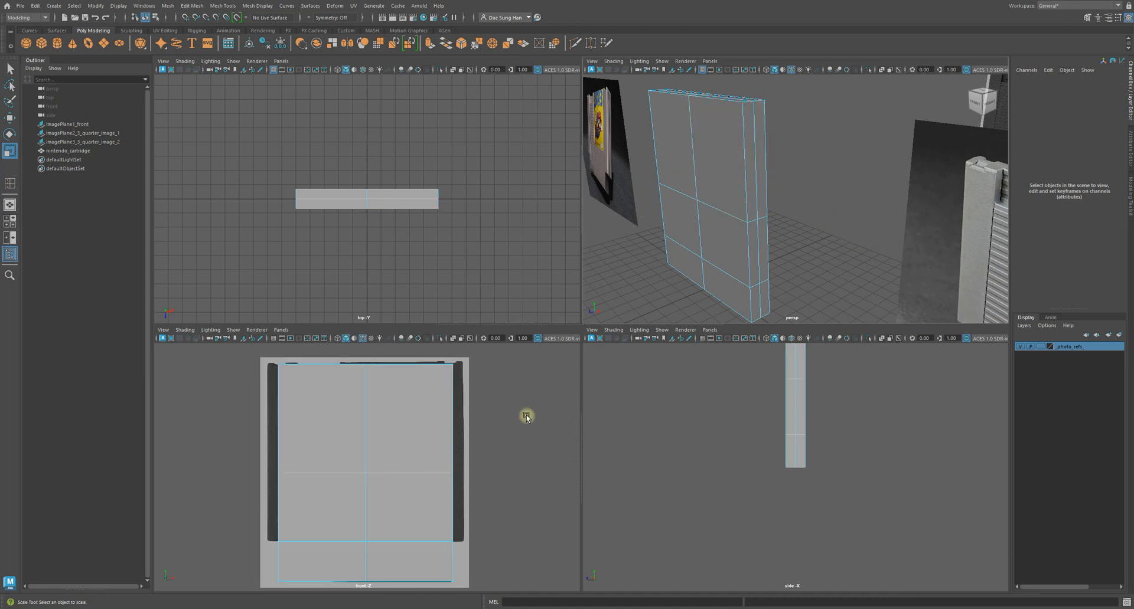
{"action": "left_click_drag", "start_coordinate": [848, 236], "coordinate": [690, 237], "text": "alt"}
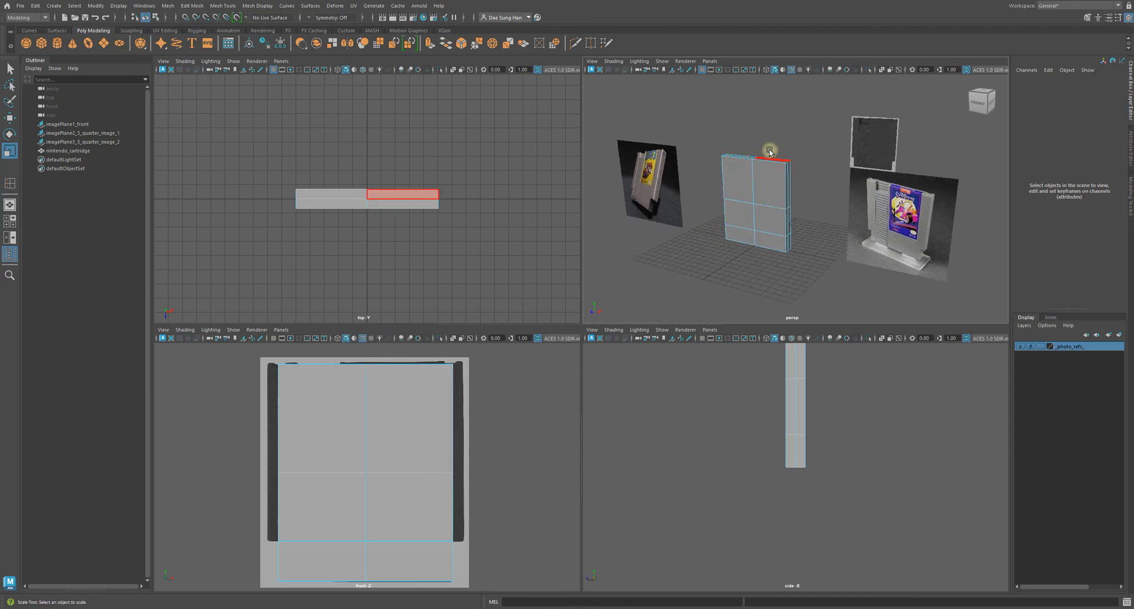
{"action": "left_click_drag", "start_coordinate": [762, 181], "coordinate": [708, 139], "text": "alt"}
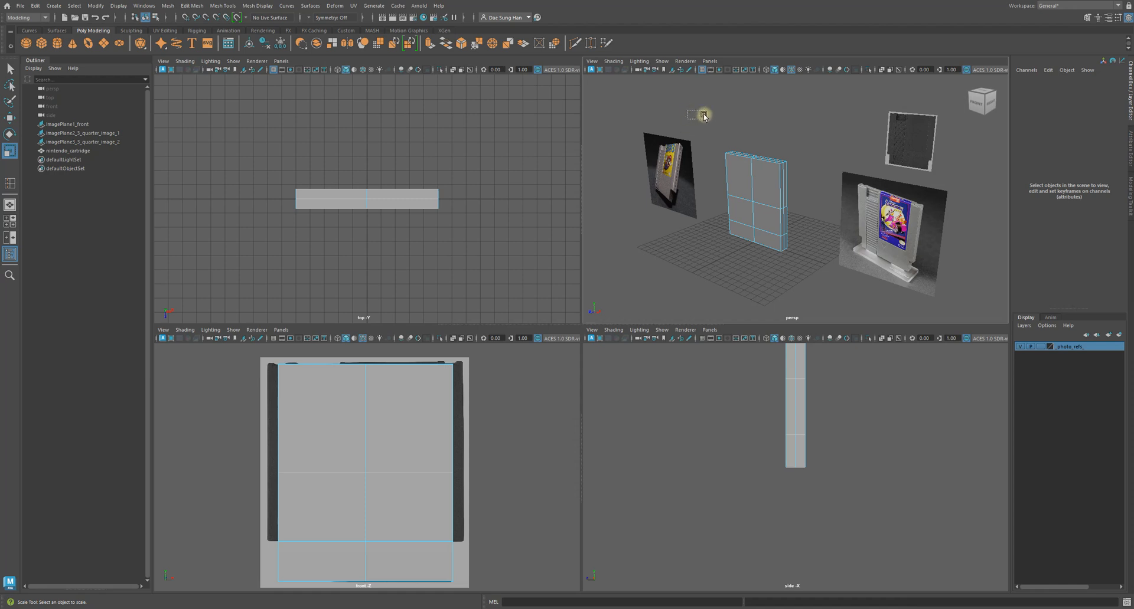
{"action": "left_click_drag", "start_coordinate": [693, 121], "coordinate": [822, 296]}
{"action": "key", "text": "w"}
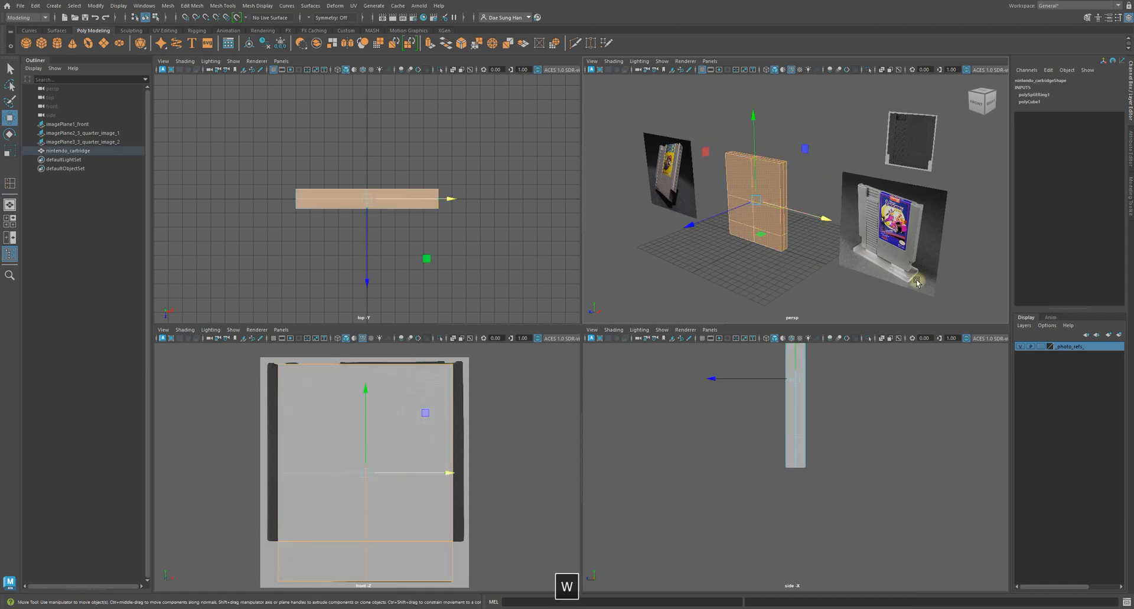
{"action": "right_click_drag", "start_coordinate": [512, 422], "coordinate": [401, 430], "text": "alt"}
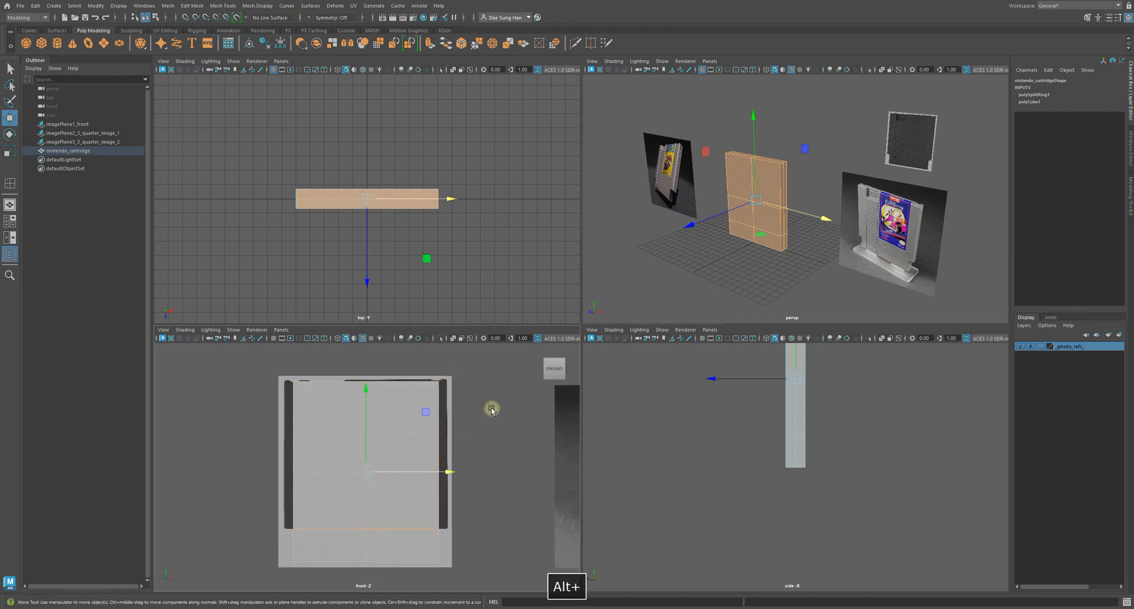
Deselect the central front, back, top and bottom faces of the cartridge, keeping only its left and right side walls selected.
{"action": "middle_click_drag", "start_coordinate": [435, 423], "coordinate": [439, 410], "text": "alt"}
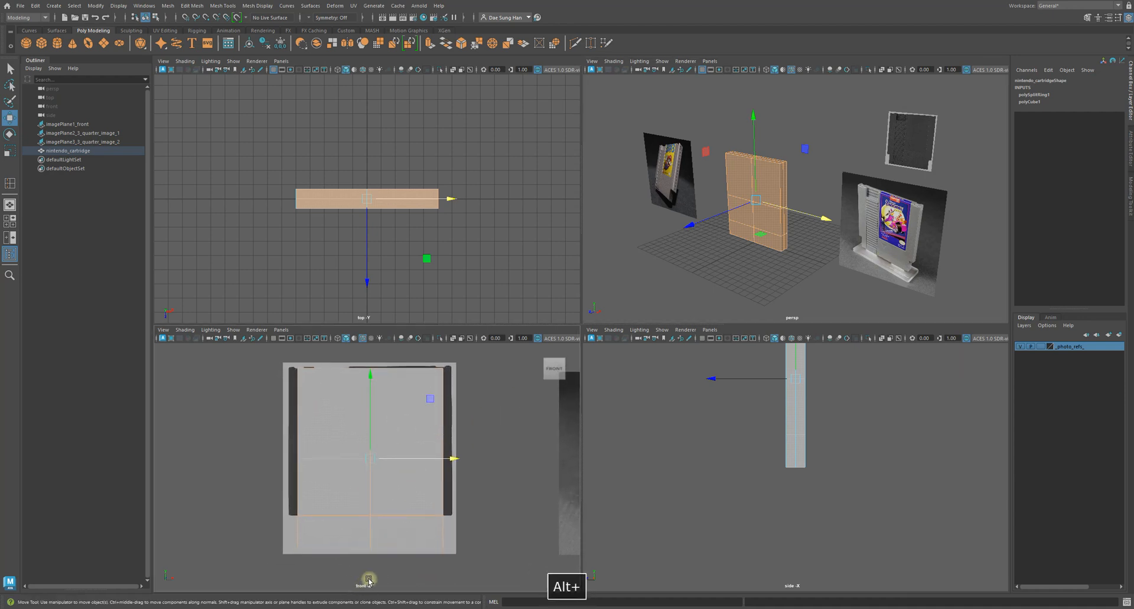
{"action": "left_click_drag", "start_coordinate": [508, 324], "coordinate": [506, 296]}
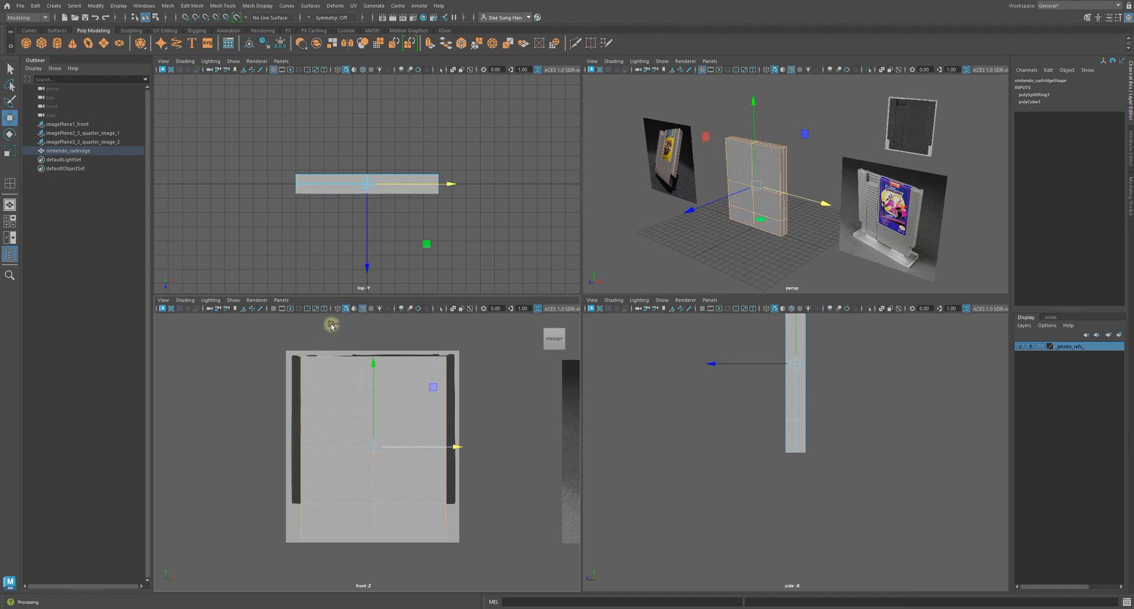
{"action": "key", "text": "ctrl"}
{"action": "left_click_drag", "start_coordinate": [323, 324], "coordinate": [410, 603], "text": "ctrl"}
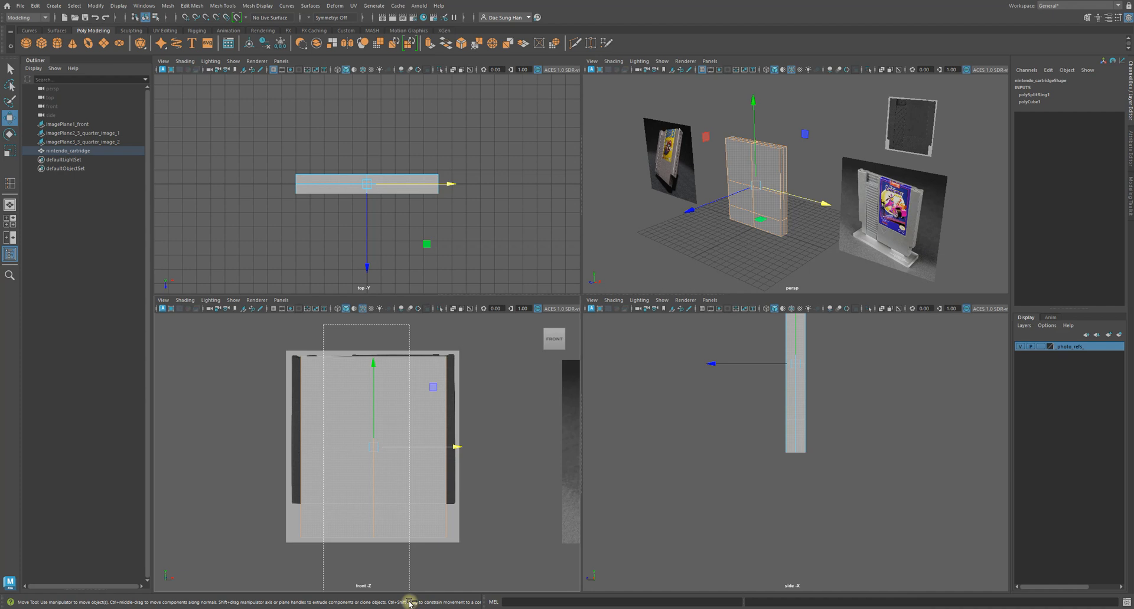
{"action": "left_click_drag", "start_coordinate": [409, 603], "coordinate": [410, 602], "text": "ctrl"}
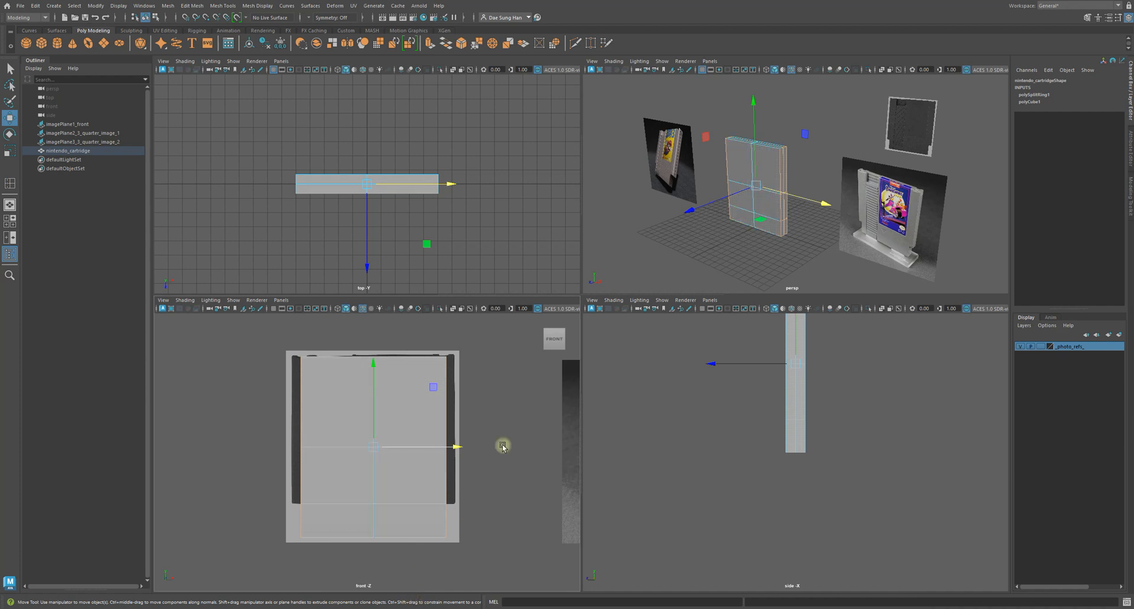
Remove the side faces below the lower edge loop from the selection at both bottom corners of the cartridge.
{"action": "left_click_drag", "start_coordinate": [679, 194], "coordinate": [731, 192], "text": "alt"}
{"action": "key", "text": "space"}
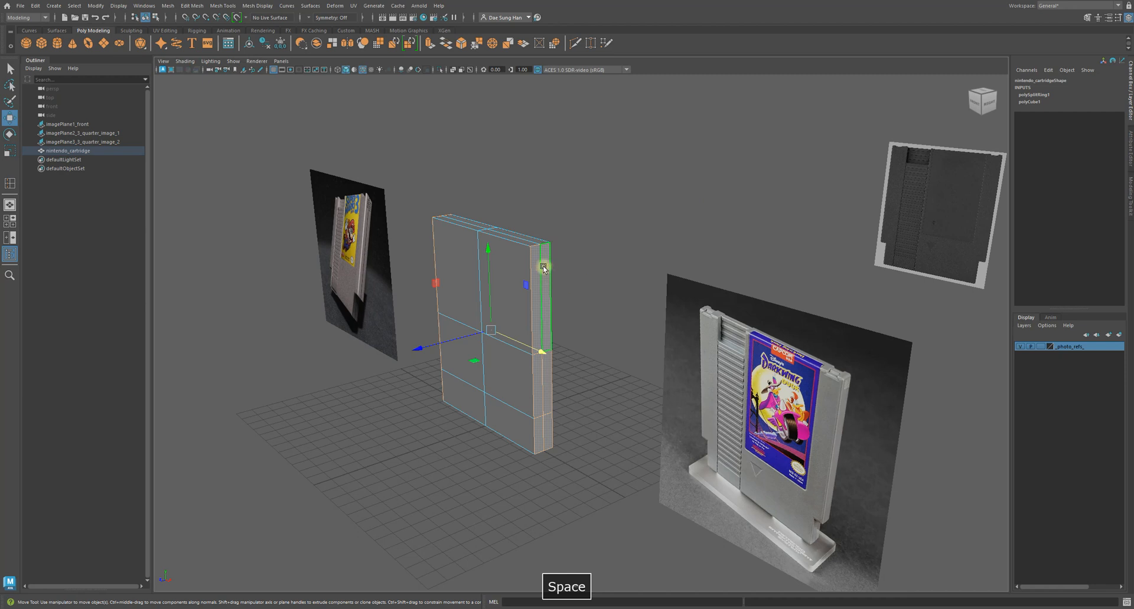
{"action": "mouse_move", "coordinate": [463, 362]}
{"action": "left_mouse_down", "text": "alt"}
{"action": "mouse_move", "coordinate": [600, 354]}
{"action": "mouse_move", "coordinate": [562, 302]}
{"action": "mouse_move", "coordinate": [572, 331]}
{"action": "mouse_move", "coordinate": [549, 303]}
{"action": "mouse_move", "coordinate": [581, 357]}
{"action": "mouse_move", "coordinate": [549, 420]}
{"action": "mouse_move", "coordinate": [539, 337]}
{"action": "mouse_move", "coordinate": [734, 324]}
{"action": "mouse_move", "coordinate": [624, 331]}
{"action": "mouse_move", "coordinate": [638, 352]}
{"action": "mouse_move", "coordinate": [673, 352]}
{"action": "mouse_move", "coordinate": [708, 384]}
{"action": "mouse_move", "coordinate": [787, 349]}
{"action": "mouse_move", "coordinate": [604, 329]}
{"action": "mouse_move", "coordinate": [638, 327]}
{"action": "mouse_move", "coordinate": [579, 397]}
{"action": "mouse_move", "coordinate": [625, 372]}
{"action": "mouse_move", "coordinate": [579, 388]}
{"action": "left_mouse_up", "text": "alt"}
{"action": "key", "text": "4"}
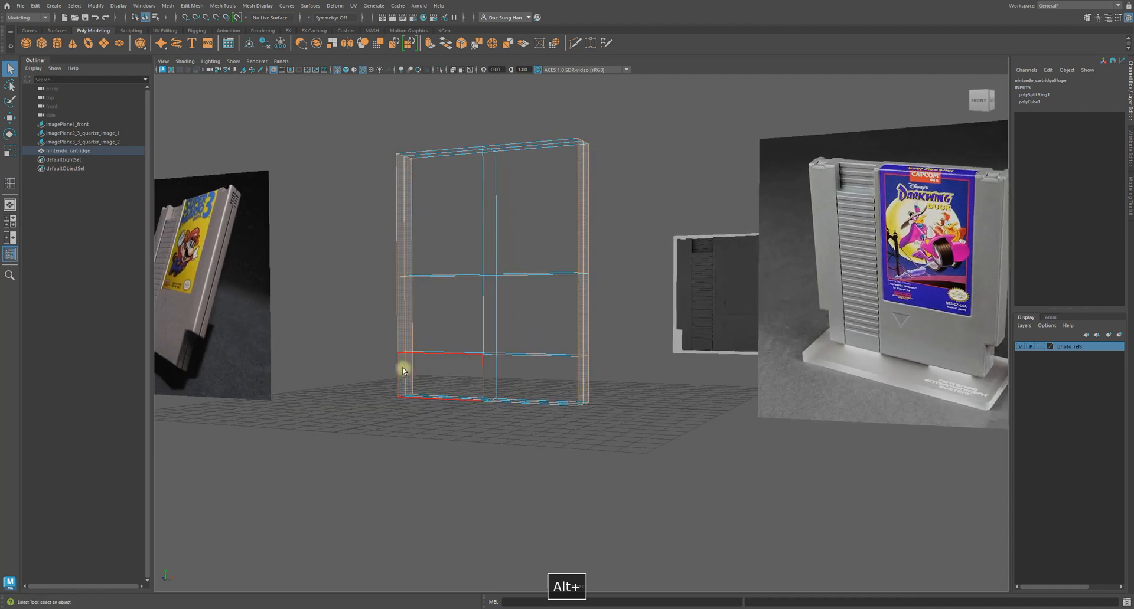
{"action": "right_click_drag", "start_coordinate": [583, 387], "coordinate": [553, 423], "text": "alt"}
{"action": "left_click_drag", "start_coordinate": [464, 447], "coordinate": [466, 425], "text": "alt"}
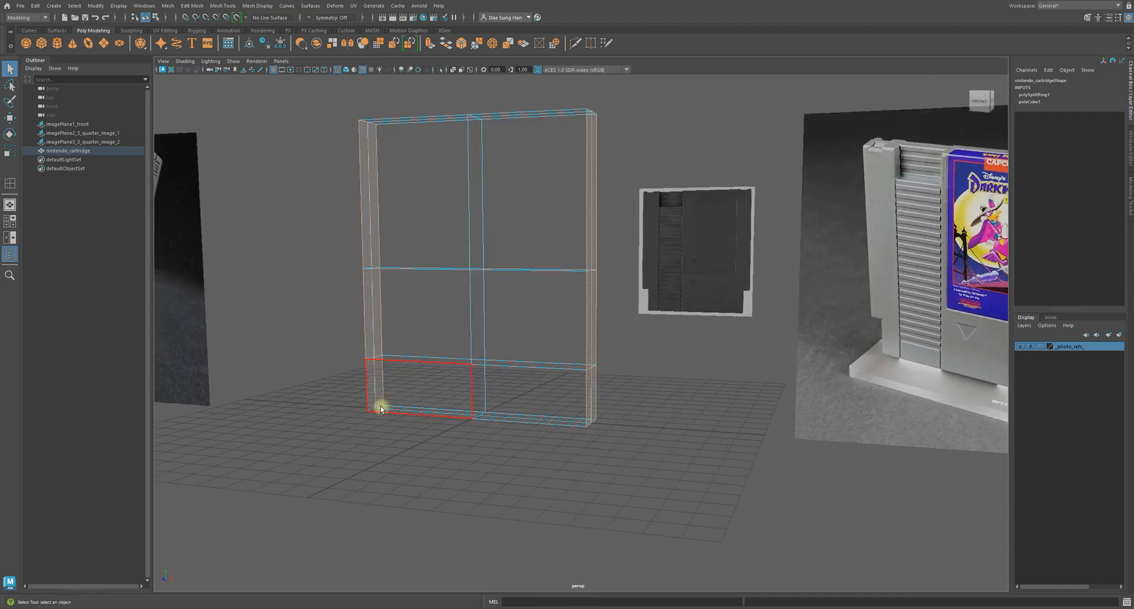
{"action": "left_click_drag", "start_coordinate": [395, 449], "coordinate": [349, 388], "text": "ctrl"}
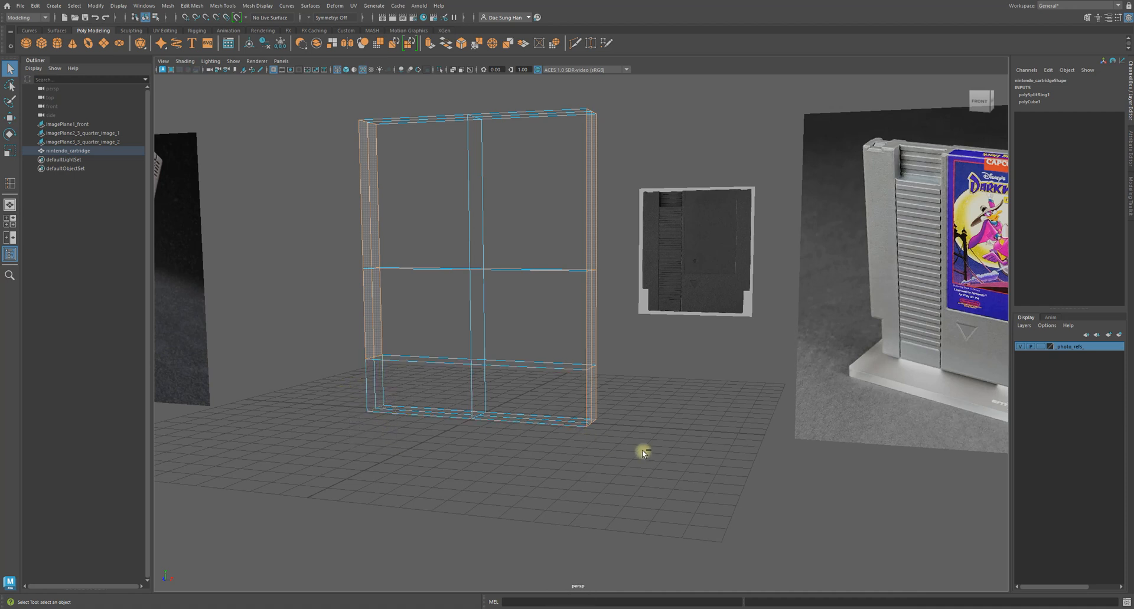
{"action": "left_click_drag", "start_coordinate": [633, 458], "coordinate": [541, 402], "text": "ctrl"}
{"action": "key", "text": "space"}
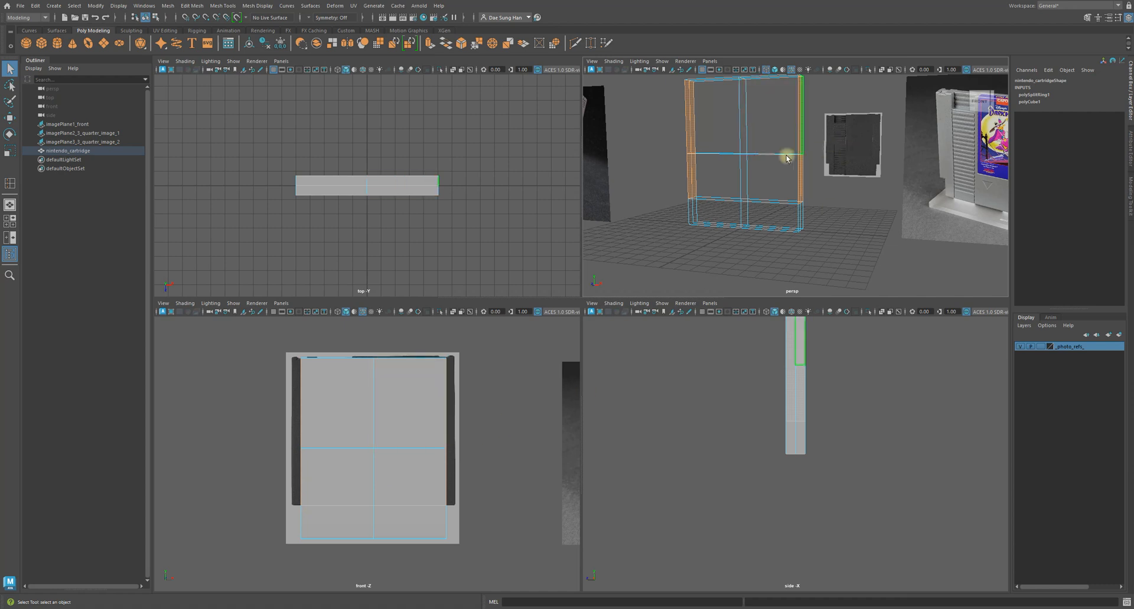
Extrude the selected upper side faces of the cartridge with a thickness of 0.5.
{"action": "key", "text": "space"}
{"action": "mouse_move", "coordinate": [537, 221]}
{"action": "left_mouse_down", "text": "alt"}
{"action": "mouse_move", "coordinate": [521, 288]}
{"action": "mouse_move", "coordinate": [579, 270]}
{"action": "mouse_move", "coordinate": [568, 268]}
{"action": "left_mouse_up", "text": "alt"}
{"action": "key", "text": "5"}
{"action": "right_click", "coordinate": [634, 163], "text": "shift"}
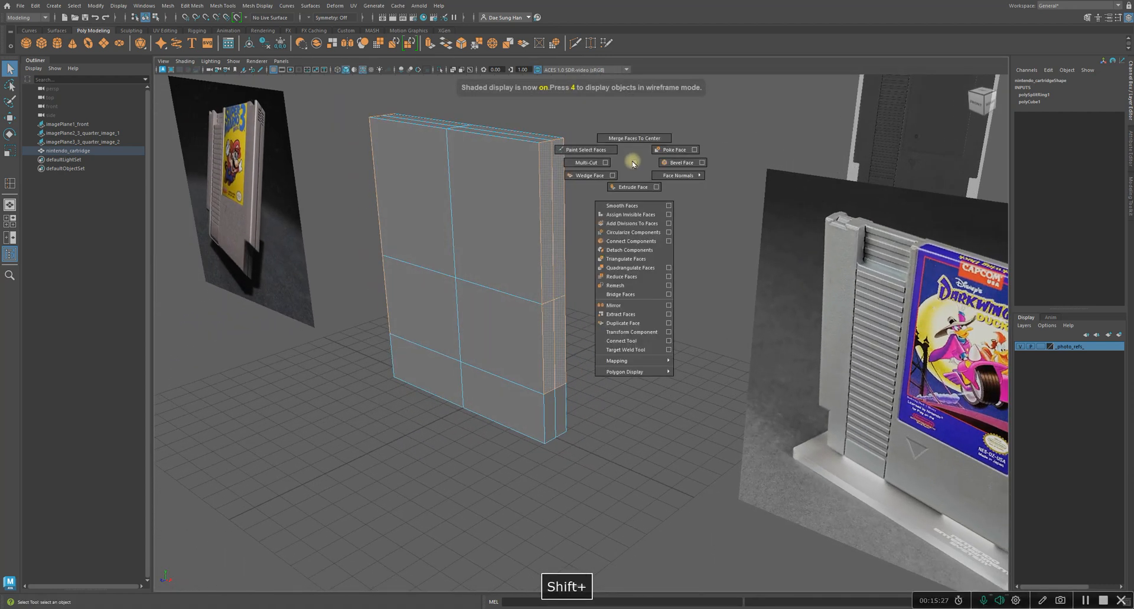
{"action": "right_click_drag", "start_coordinate": [636, 167], "coordinate": [647, 188], "text": "shift"}
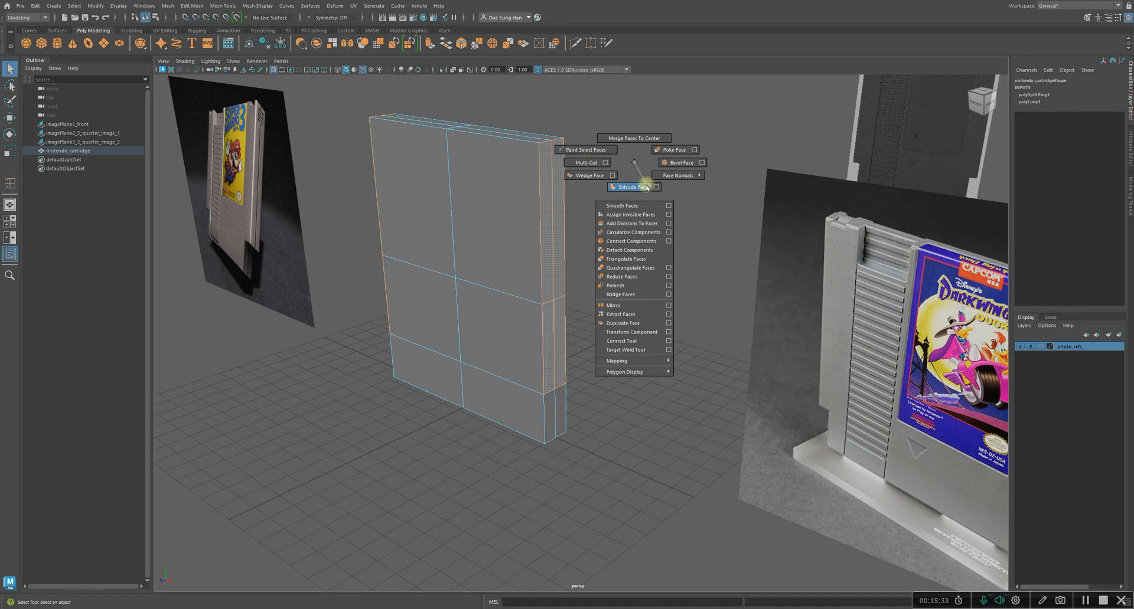
{"action": "right_click_drag", "start_coordinate": [648, 187], "coordinate": [649, 188], "text": "shift"}
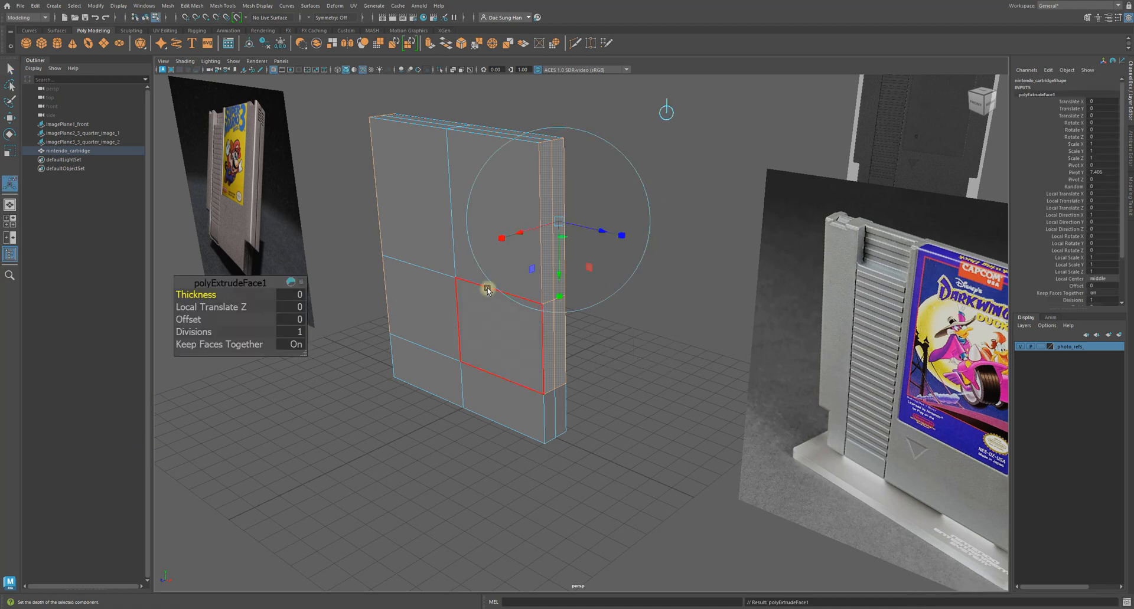
{"action": "left_click", "coordinate": [276, 295]}
{"action": "type", "text": "1"}
{"action": "key", "text": "Return"}
{"action": "type", "text": "5"}
{"action": "key", "text": "Return"}
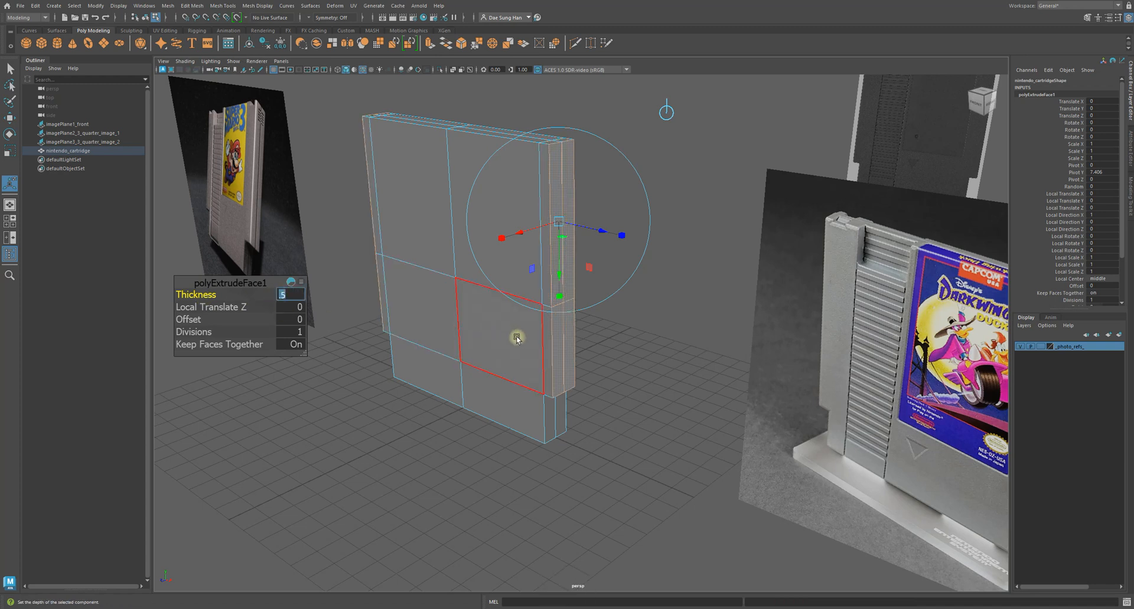
Fit the side extrusion to the front reference image, trying a thickness of 0.6 and then setting 0.55.
{"action": "left_click_drag", "start_coordinate": [549, 351], "coordinate": [612, 342], "text": "alt"}
{"action": "left_click_drag", "start_coordinate": [215, 286], "coordinate": [232, 249]}
{"action": "middle_click_drag", "start_coordinate": [539, 329], "coordinate": [552, 341], "text": "alt"}
{"action": "key", "text": "space"}
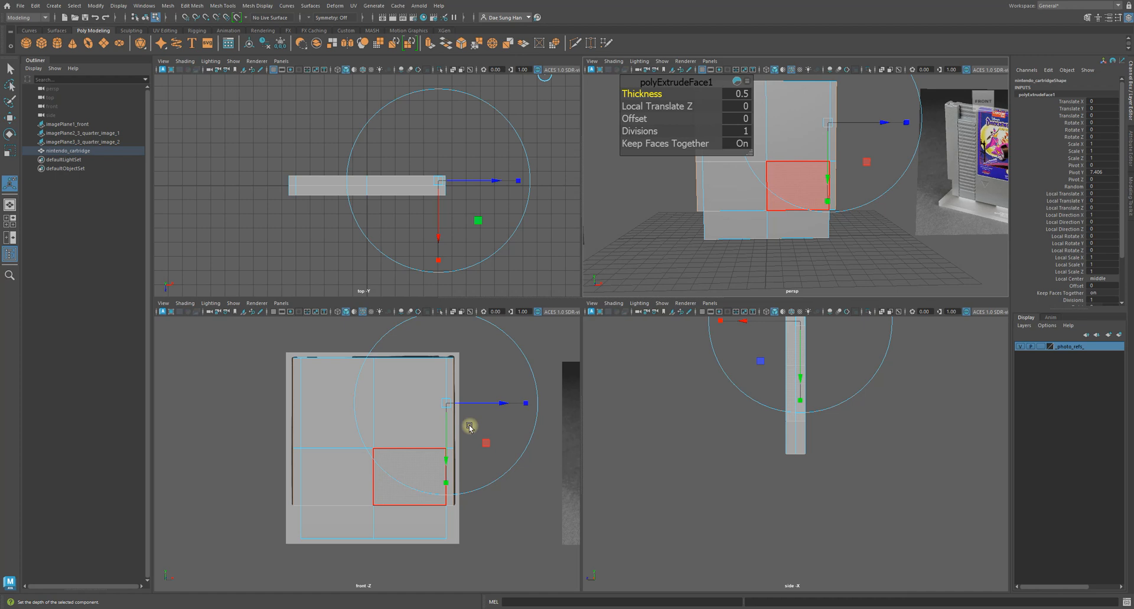
{"action": "key", "text": "space"}
{"action": "right_click_drag", "start_coordinate": [502, 309], "coordinate": [666, 318], "text": "alt"}
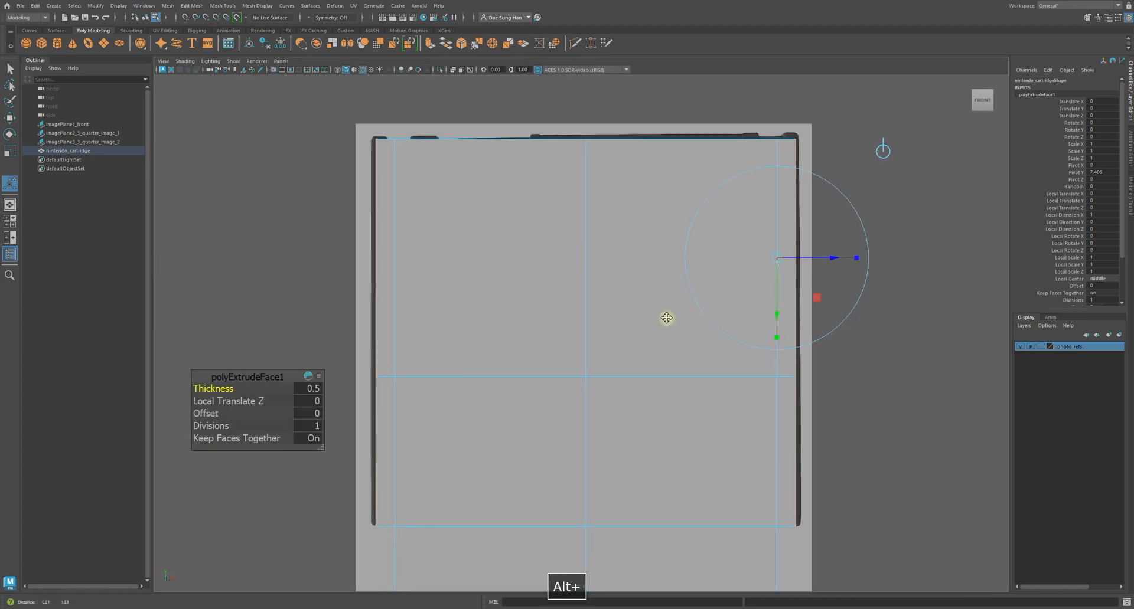
{"action": "middle_click_drag", "start_coordinate": [666, 319], "coordinate": [659, 335], "text": "alt"}
{"action": "left_click", "coordinate": [310, 389]}
{"action": "type", "text": ".6"}
{"action": "key", "text": "Return"}
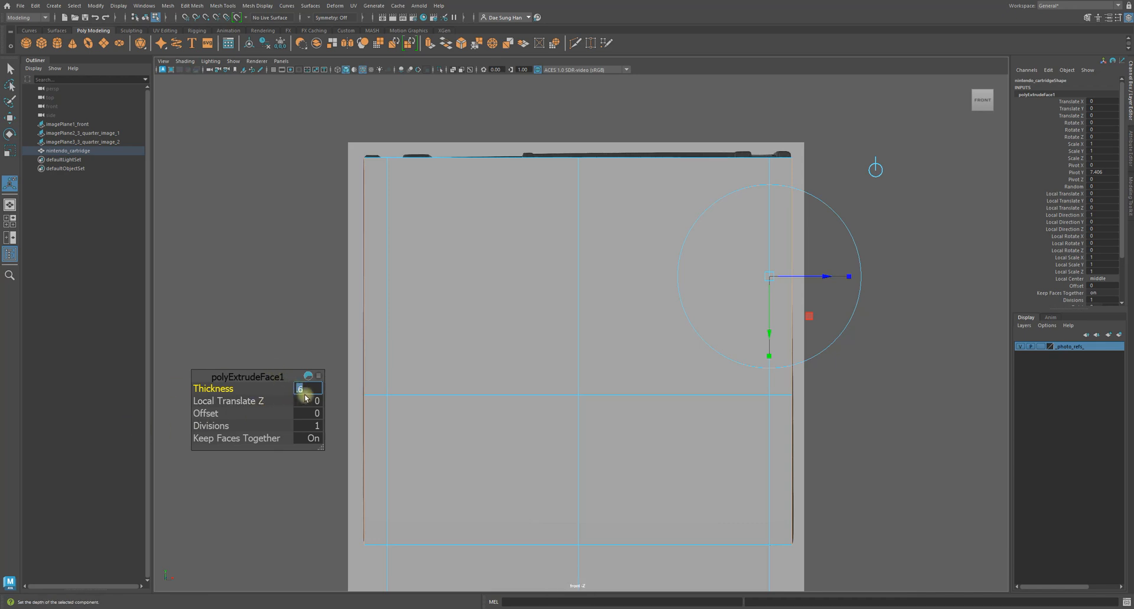
{"action": "type", "text": ".55"}
{"action": "key", "text": "Return"}
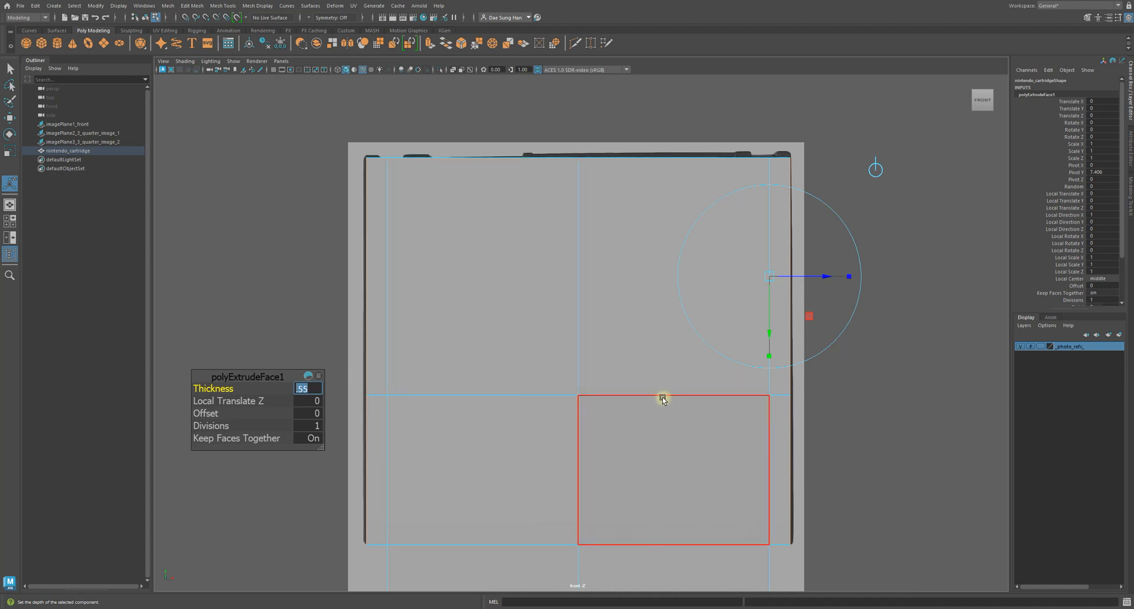
Examine the extruded sides and lower step of the cartridge from several angles against the reference images.
{"action": "middle_click_drag", "start_coordinate": [539, 430], "coordinate": [503, 404], "text": "alt"}
{"action": "key", "text": "w"}
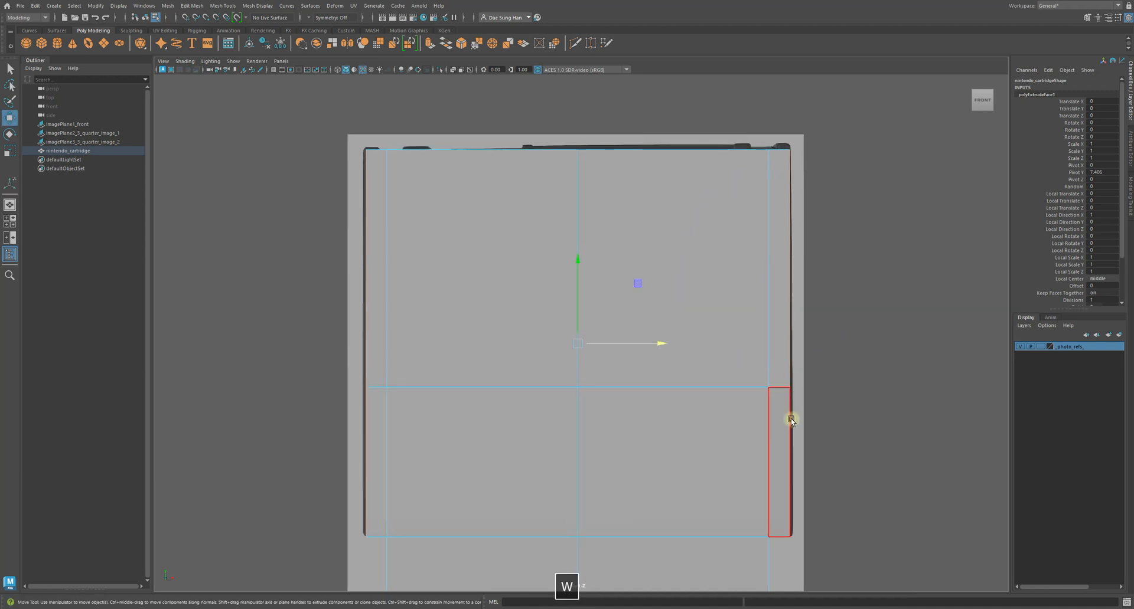
{"action": "right_click_drag", "start_coordinate": [863, 413], "coordinate": [807, 442], "text": "alt"}
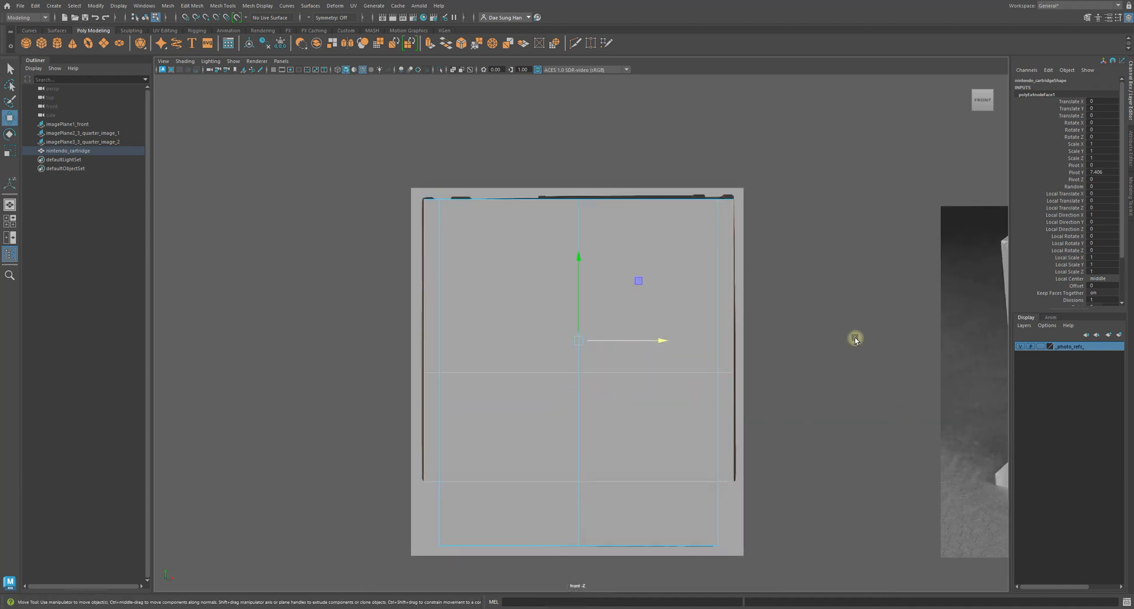
{"action": "key", "text": "space"}
{"action": "key", "text": "space"}
{"action": "left_click_drag", "start_coordinate": [785, 279], "coordinate": [670, 317], "text": "alt"}
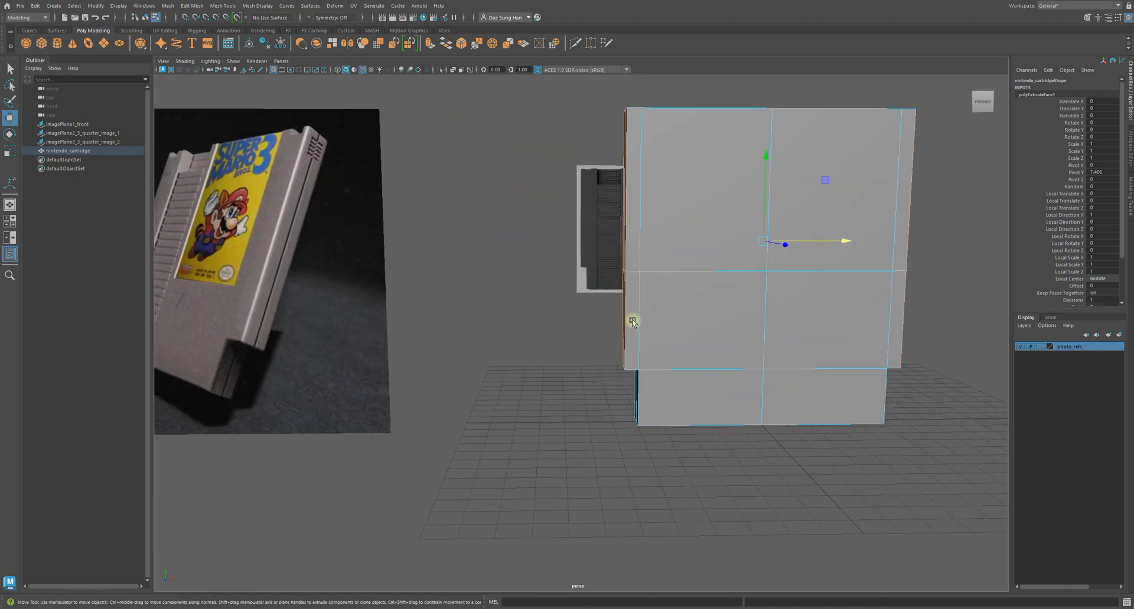
{"action": "mouse_move", "coordinate": [689, 322]}
{"action": "right_mouse_down", "text": "alt"}
{"action": "mouse_move", "coordinate": [501, 281]}
{"action": "mouse_move", "coordinate": [689, 309]}
{"action": "right_mouse_up", "text": "alt"}
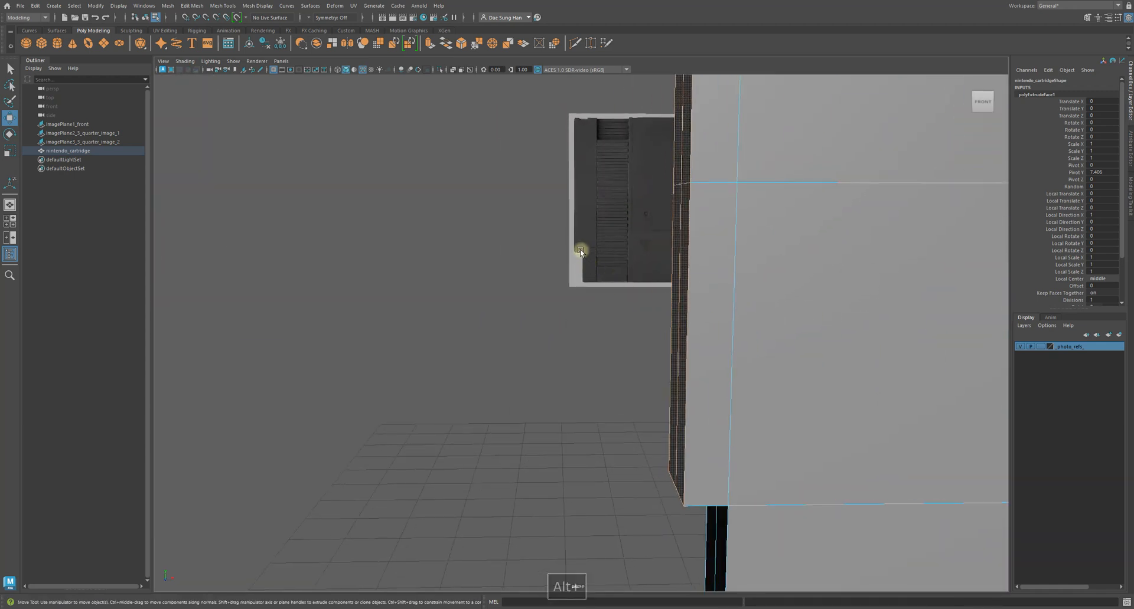
{"action": "left_click_drag", "start_coordinate": [584, 254], "coordinate": [691, 419], "text": "alt"}
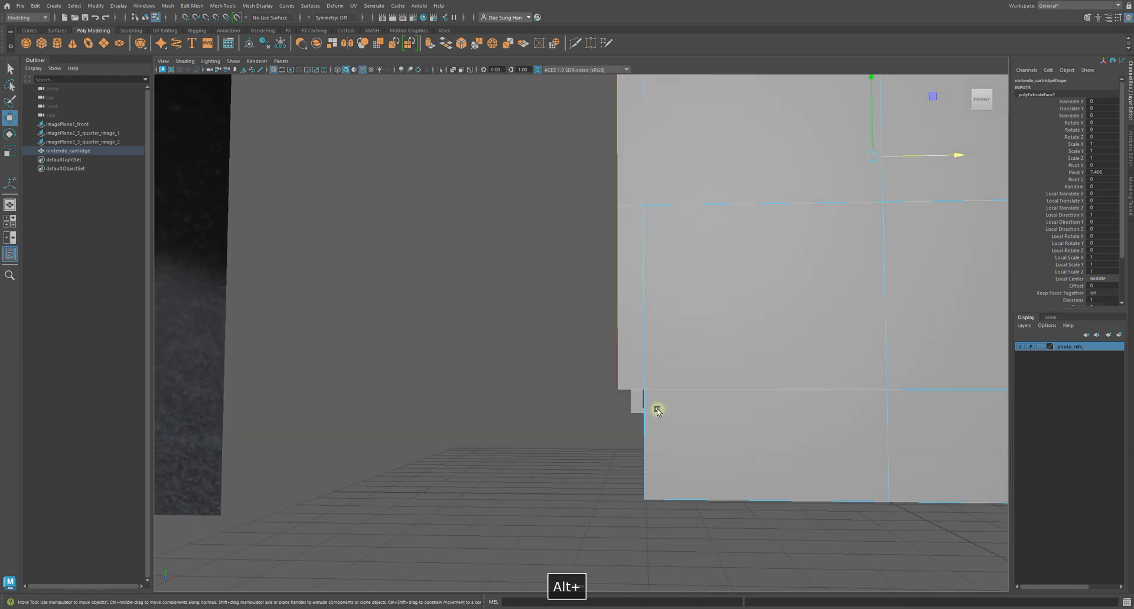
{"action": "right_click_drag", "start_coordinate": [738, 348], "coordinate": [653, 337], "text": "alt"}
{"action": "middle_click_drag", "start_coordinate": [653, 337], "coordinate": [435, 402], "text": "alt"}
{"action": "left_click_drag", "start_coordinate": [435, 402], "coordinate": [462, 413], "text": "alt"}
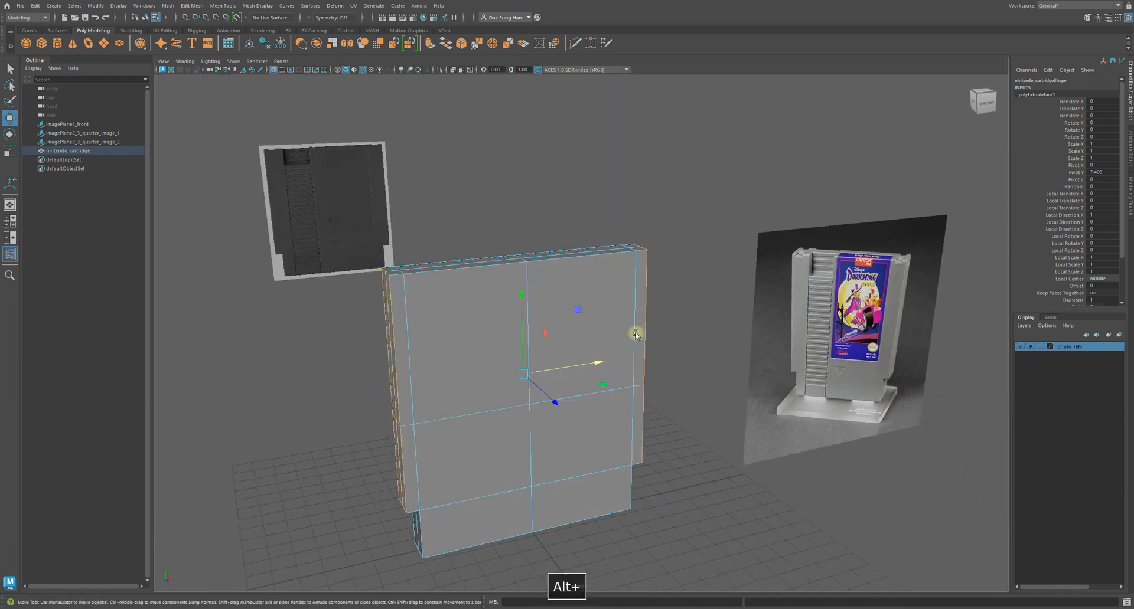
{"action": "left_click_drag", "start_coordinate": [646, 334], "coordinate": [643, 339], "text": "alt"}
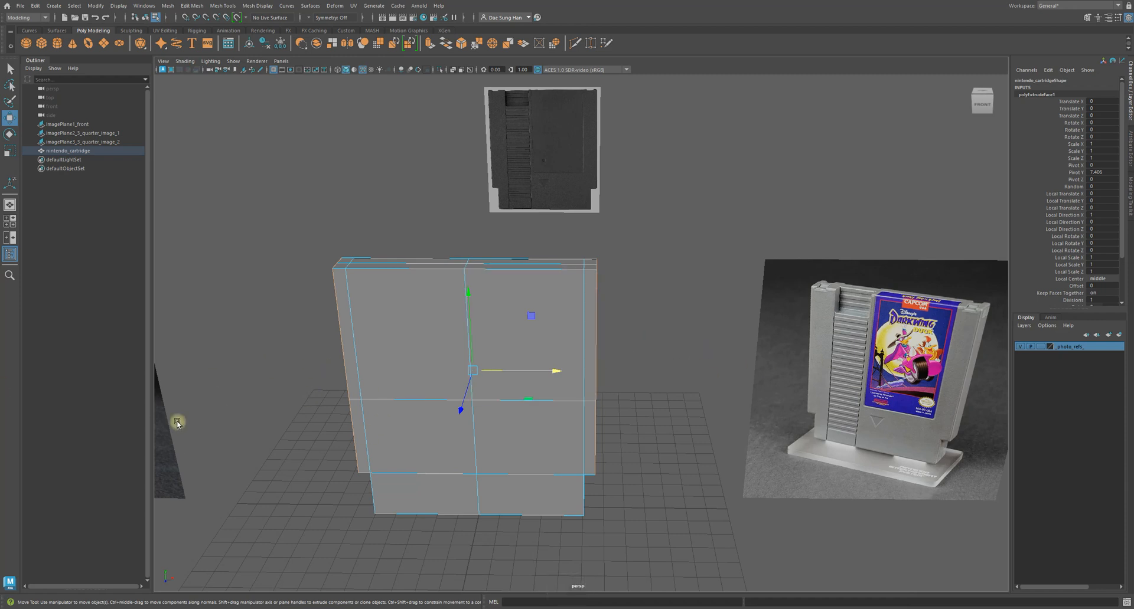
{"action": "middle_click_drag", "start_coordinate": [561, 270], "coordinate": [615, 257], "text": "alt"}
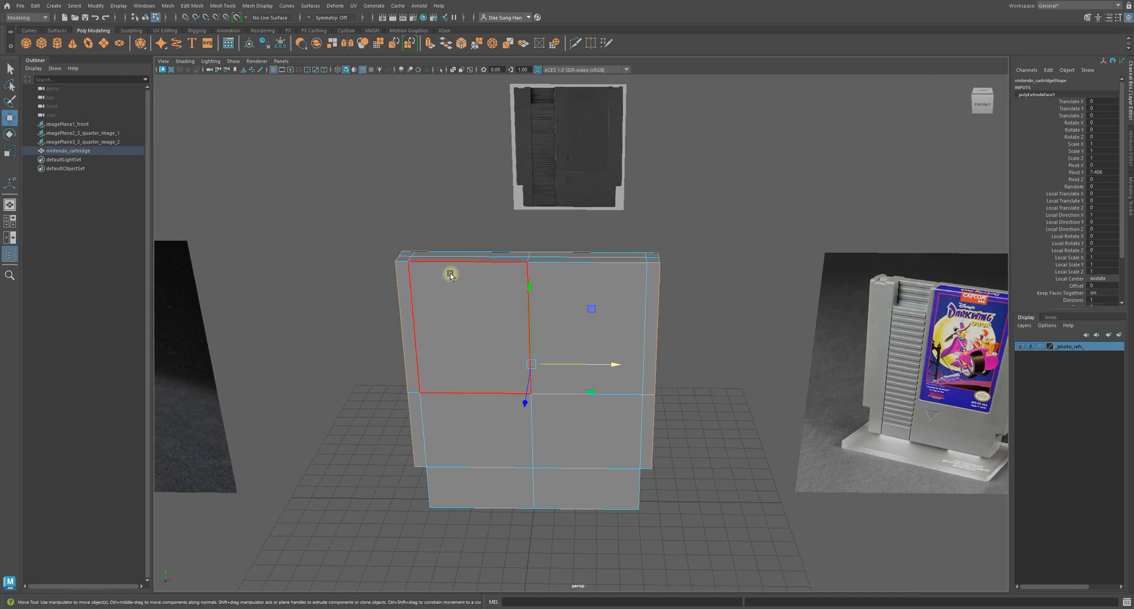
{"action": "key", "text": "w"}
{"action": "mouse_move", "coordinate": [525, 290]}
{"action": "left_mouse_down", "text": "alt"}
{"action": "mouse_move", "coordinate": [539, 264]}
{"action": "mouse_move", "coordinate": [541, 278]}
{"action": "left_mouse_up", "text": "alt"}
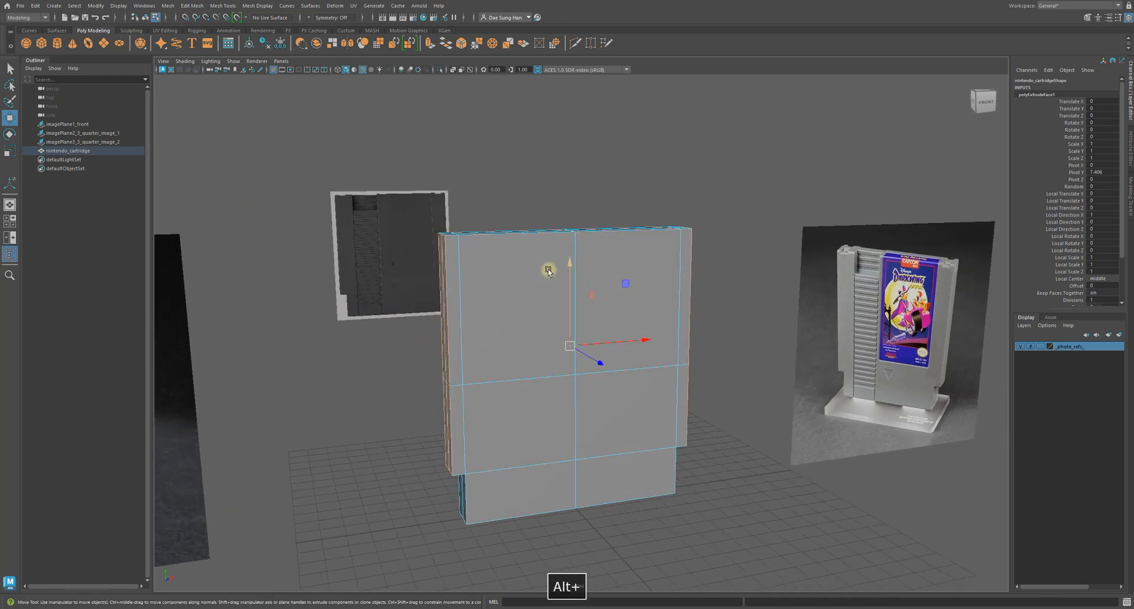
Return the cartridge to object mode, reopen its face extrusion settings and set the thickness to 0.575.
{"action": "right_click_drag", "start_coordinate": [508, 260], "coordinate": [718, 172]}
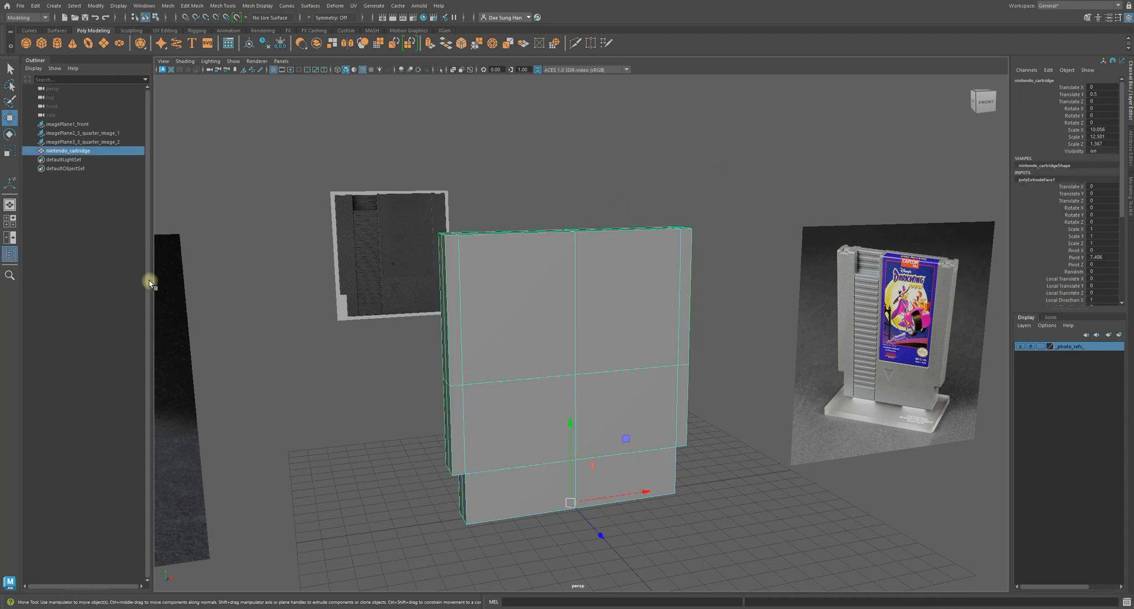
{"action": "left_click", "coordinate": [11, 182]}
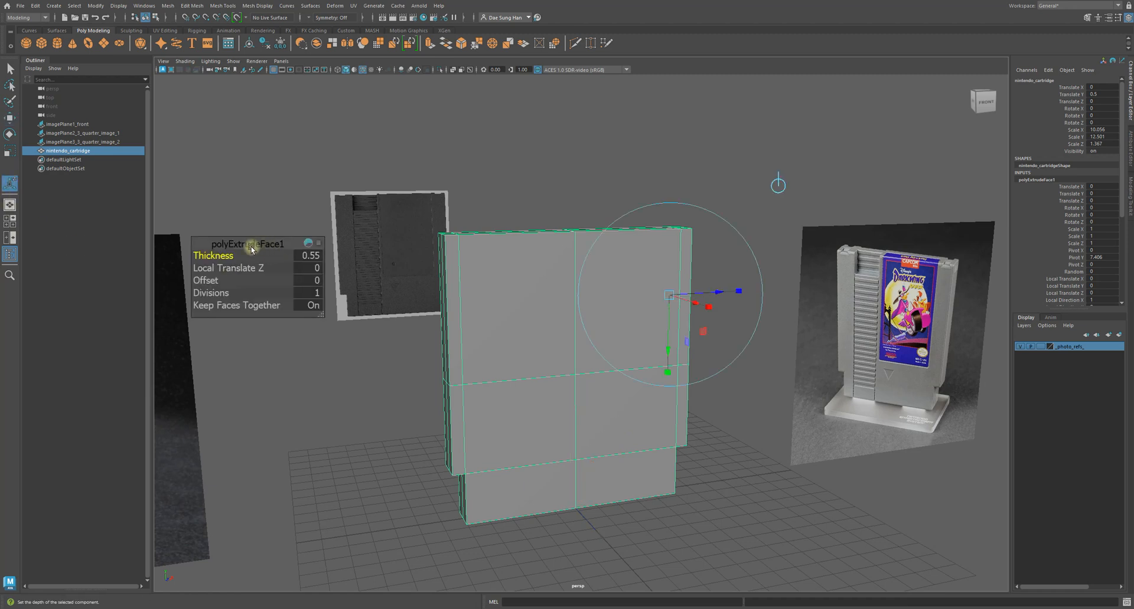
{"action": "left_click", "coordinate": [308, 259]}
{"action": "left_click_drag", "start_coordinate": [310, 260], "coordinate": [346, 258]}
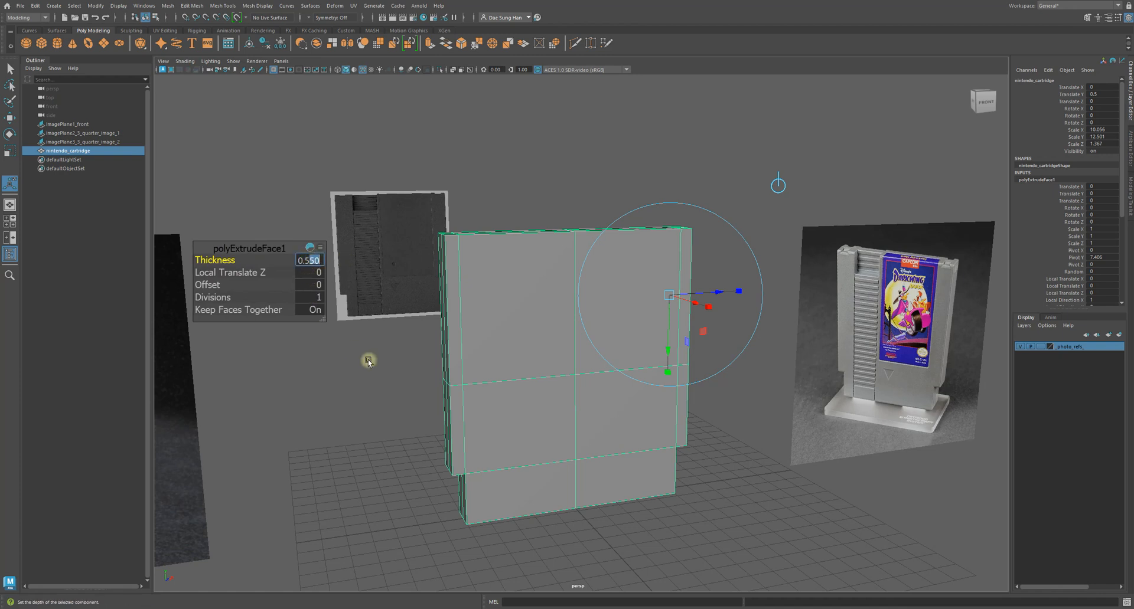
{"action": "type", "text": "75"}
{"action": "key", "text": "Return"}
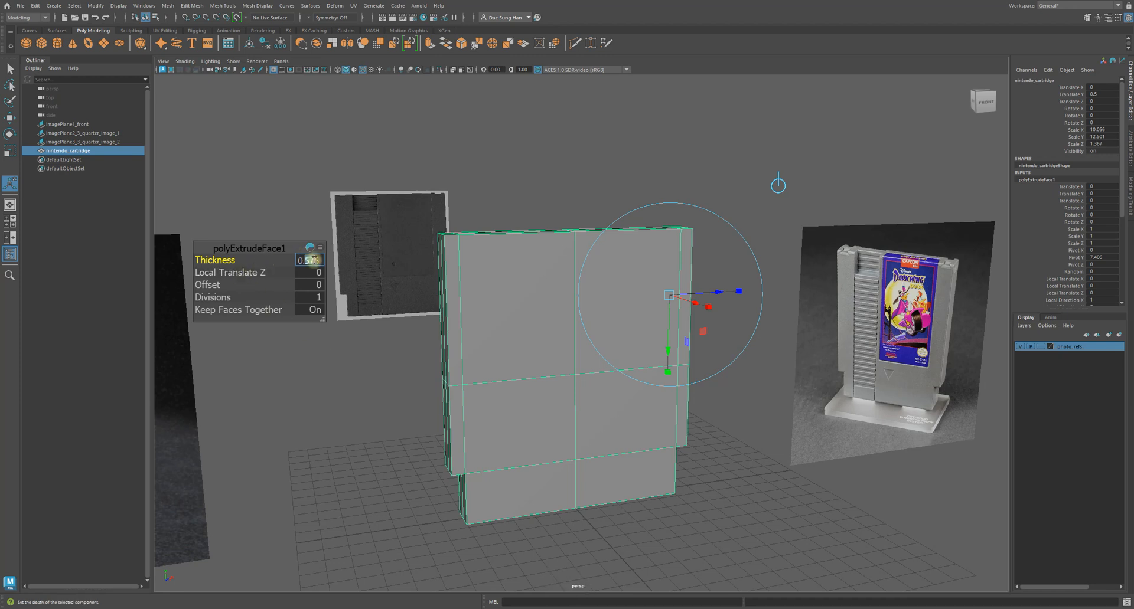
Widen the cartridge's side extrusion by trying thicknesses of 0.58 and 0.59, and set it to 0.6.
{"action": "type", "text": "8"}
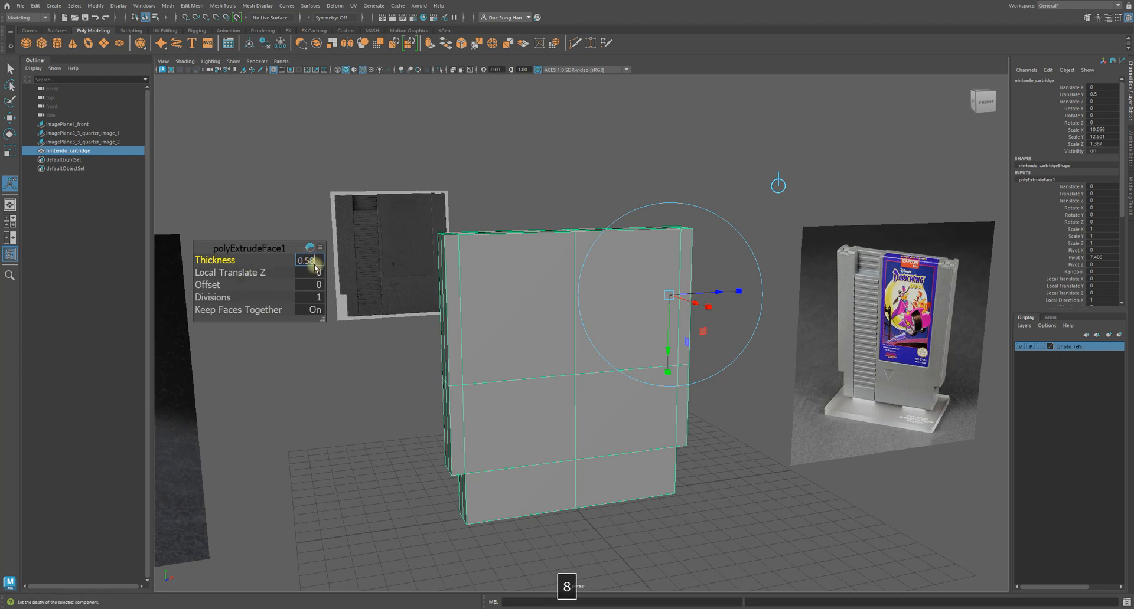
{"action": "key", "text": "Return"}
{"action": "left_click_drag", "start_coordinate": [831, 394], "coordinate": [803, 380], "text": "alt"}
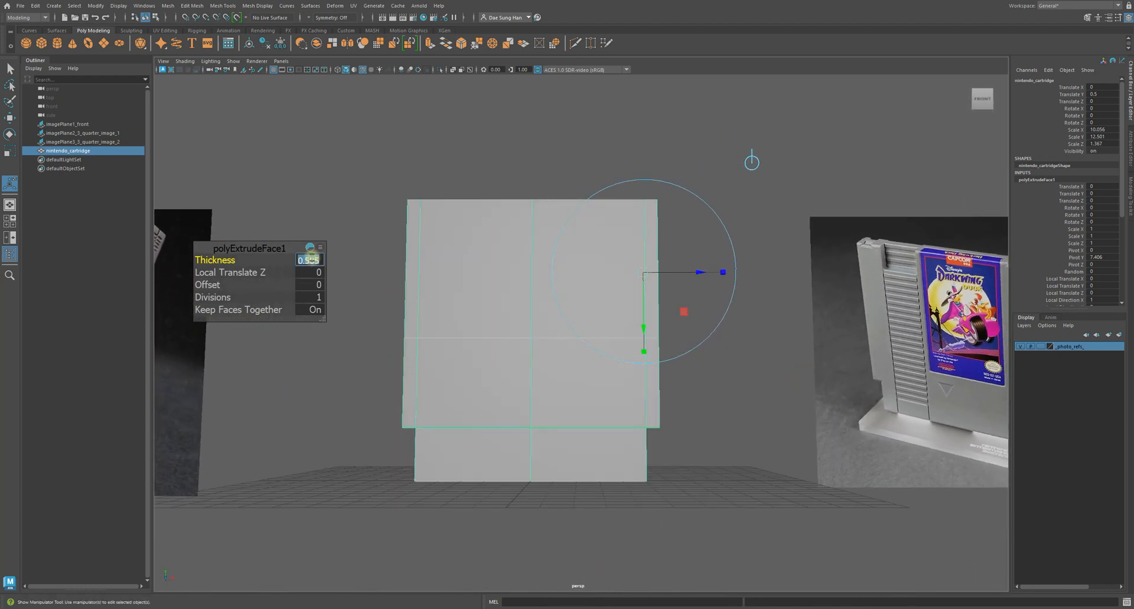
{"action": "left_click_drag", "start_coordinate": [321, 261], "coordinate": [293, 261]}
{"action": "type", "text": "9"}
{"action": "key", "text": "Return"}
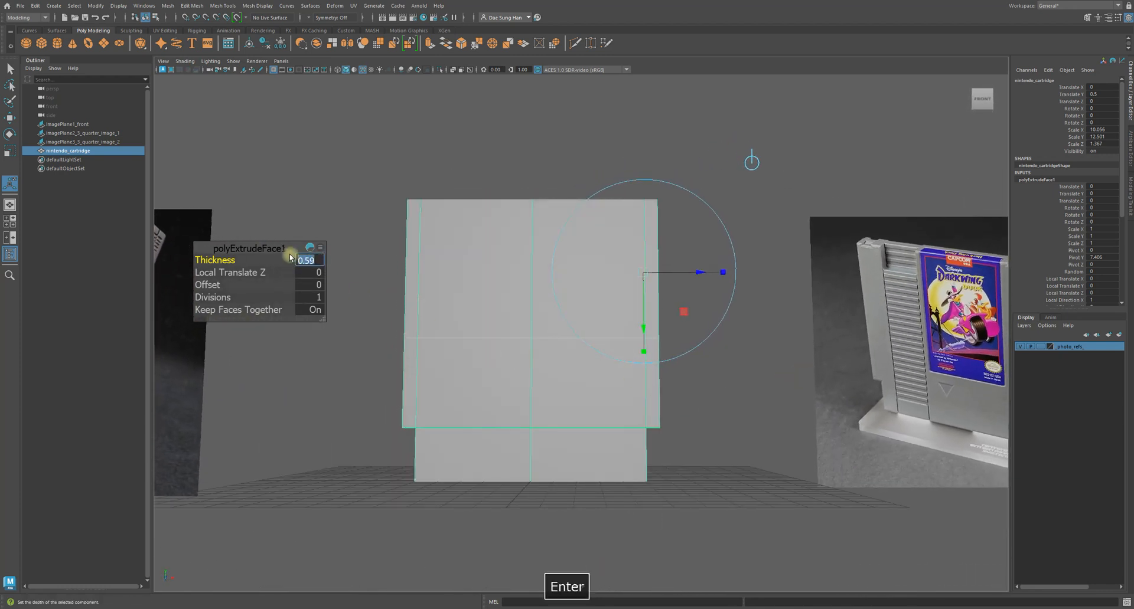
{"action": "left_click", "coordinate": [306, 260]}
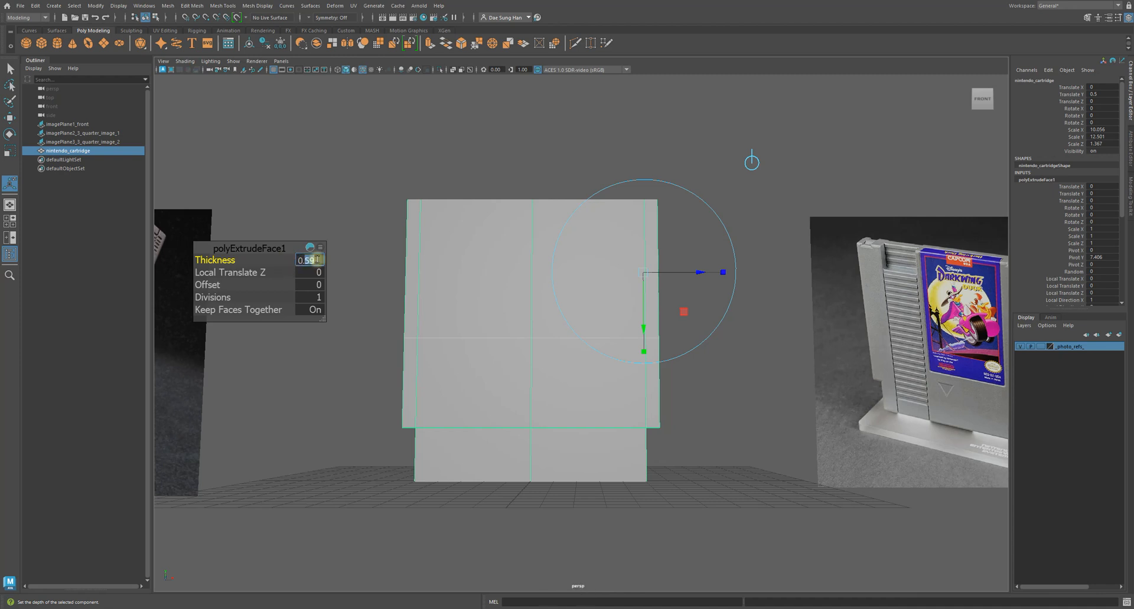
{"action": "type", "text": "6"}
{"action": "key", "text": "Return"}
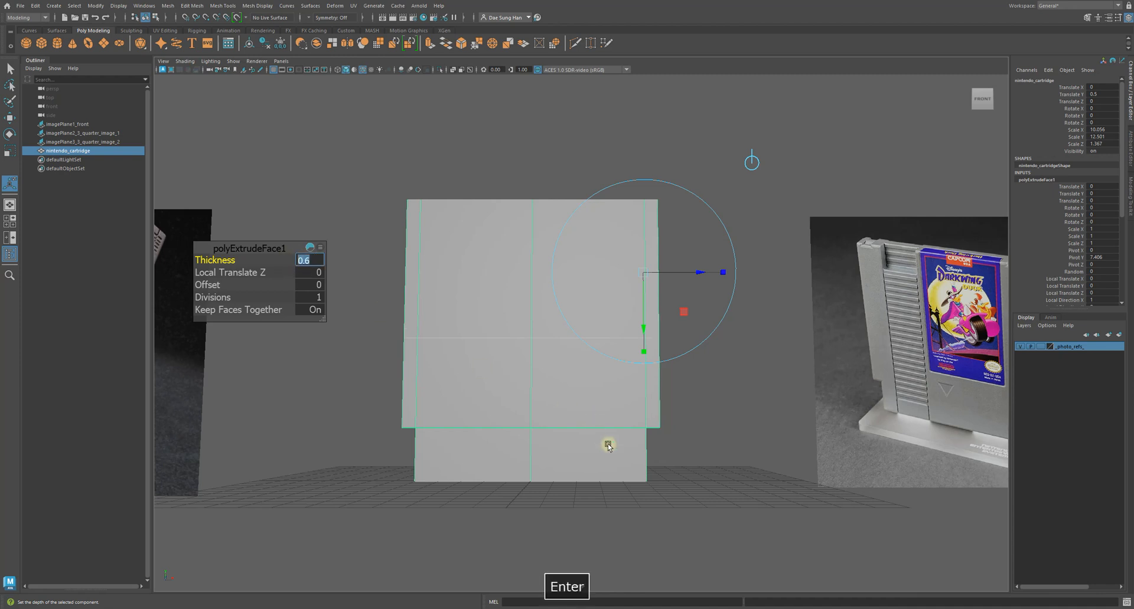
Leave the extrusion settings and reselect the cartridge with the Move tool.
{"action": "left_click_drag", "start_coordinate": [656, 433], "coordinate": [608, 435], "text": "alt"}
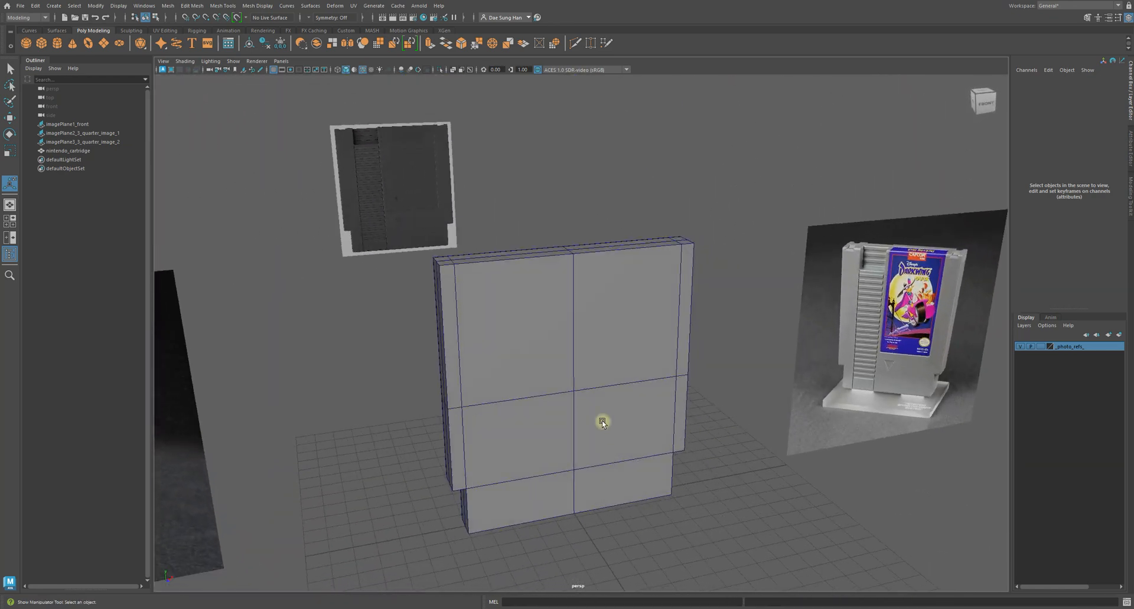
{"action": "key", "text": "ctrl+z"}
{"action": "key", "text": "w"}
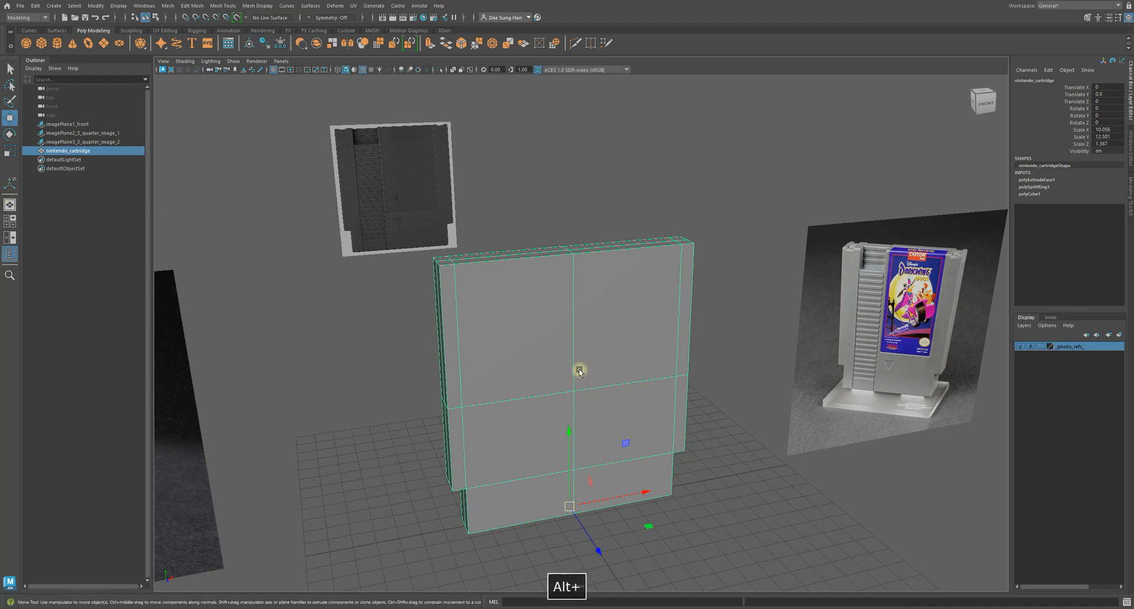
{"action": "left_click_drag", "start_coordinate": [582, 374], "coordinate": [506, 362], "text": "alt"}
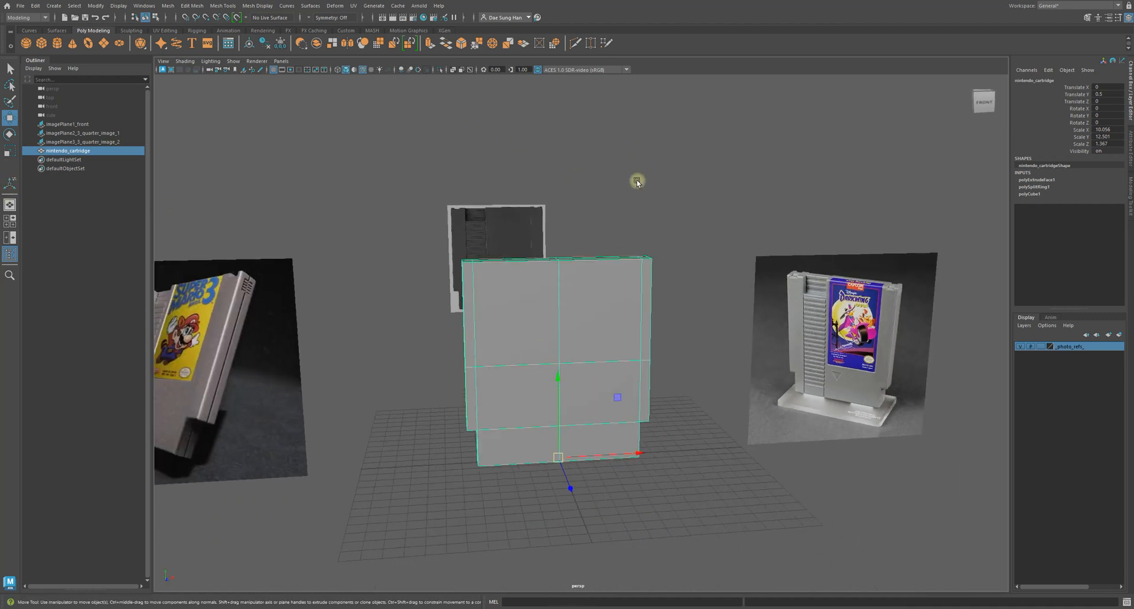
{"action": "right_click_drag", "start_coordinate": [656, 184], "coordinate": [701, 225], "text": "alt"}
{"action": "middle_click_drag", "start_coordinate": [619, 271], "coordinate": [631, 209], "text": "alt"}
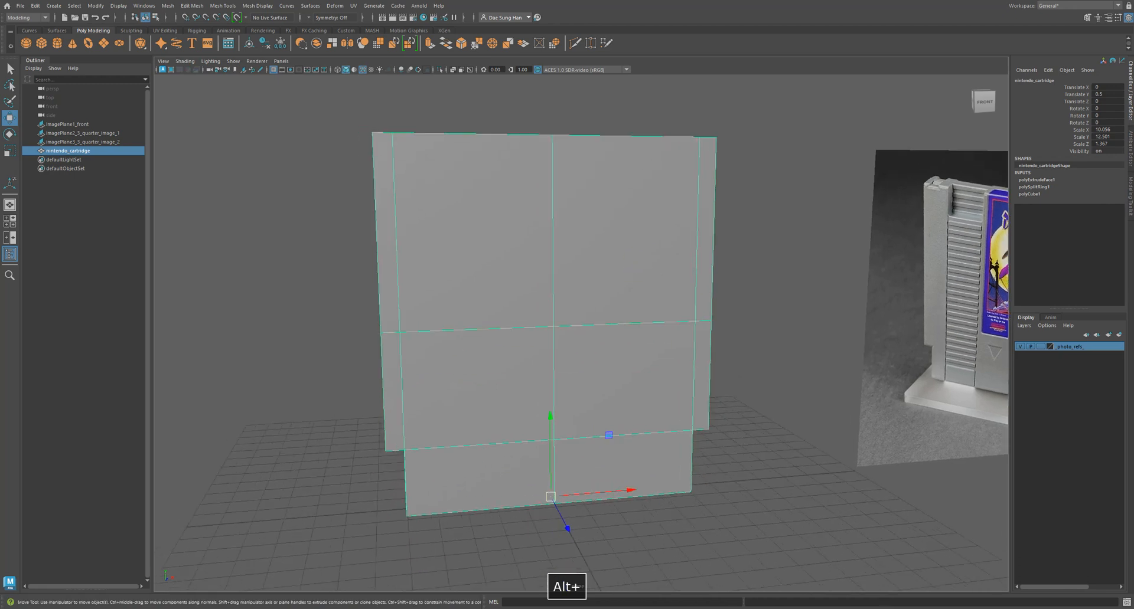
Review the cartridge's construction history by opening the original cube's and the inserted edge loops' attributes.
{"action": "left_click", "coordinate": [1030, 195]}
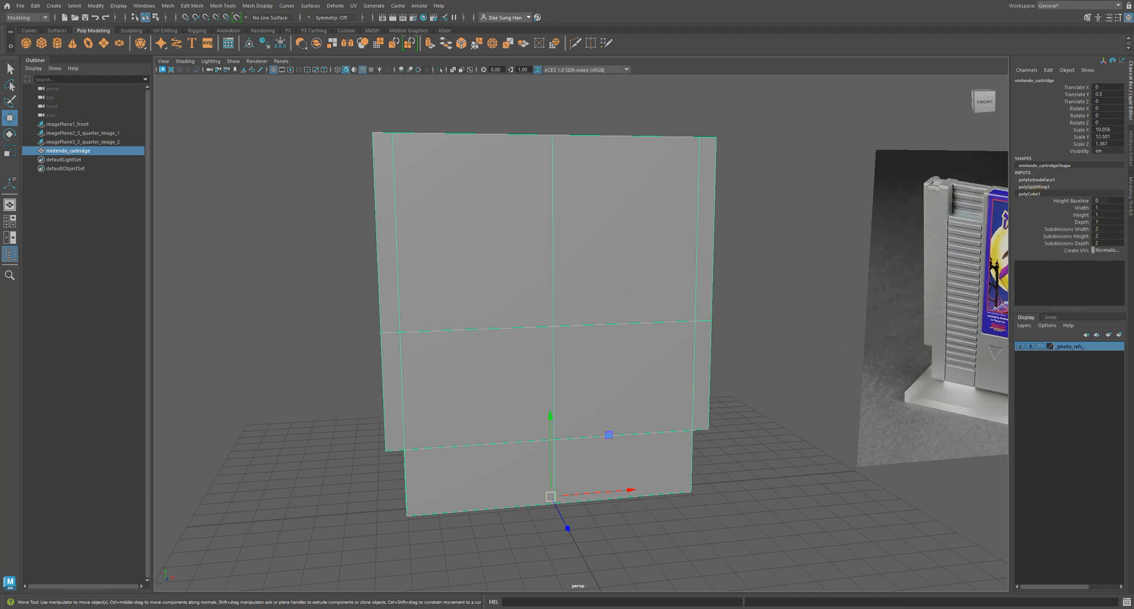
{"action": "left_click", "coordinate": [1033, 186]}
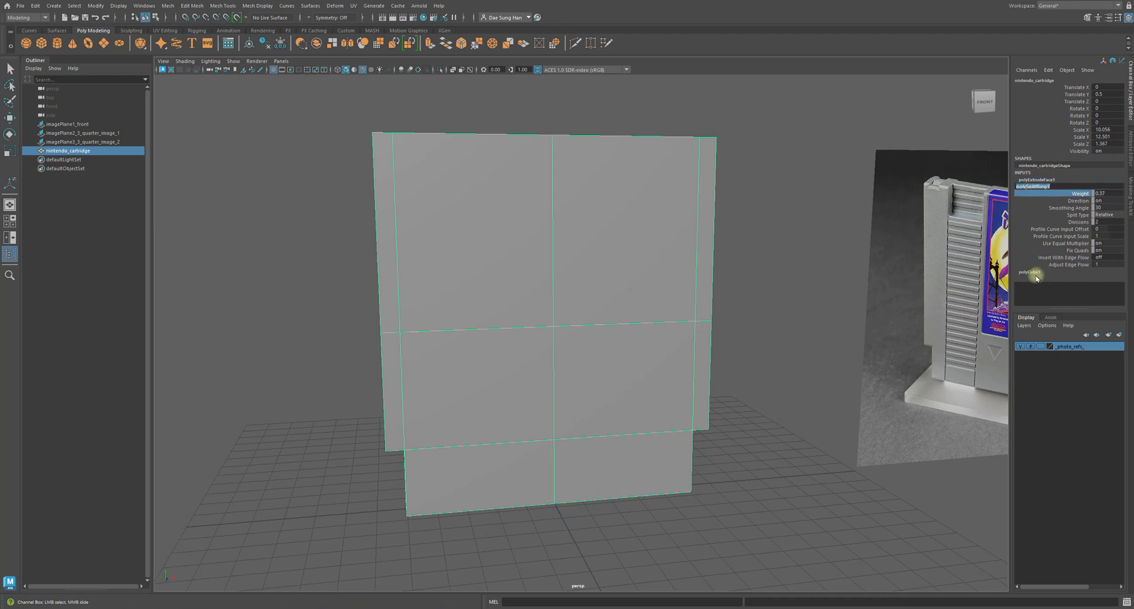
{"action": "left_click", "coordinate": [1022, 187]}
{"action": "left_click", "coordinate": [827, 231]}
{"action": "left_click", "coordinate": [663, 231]}
{"action": "left_click", "coordinate": [1035, 188]}
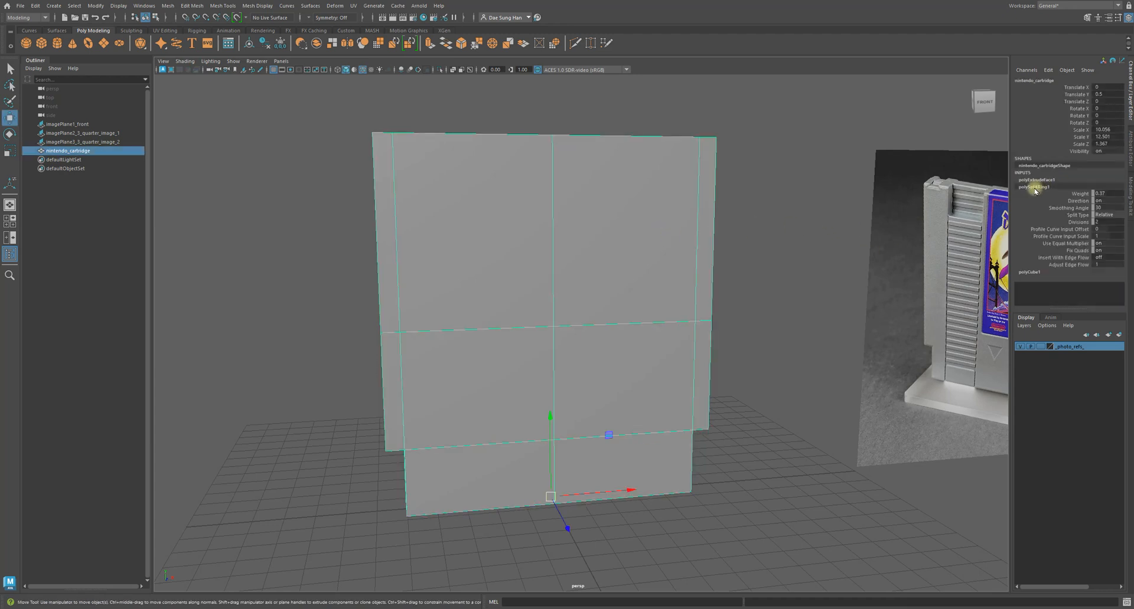
{"action": "left_click_drag", "start_coordinate": [494, 443], "coordinate": [484, 411], "text": "alt"}
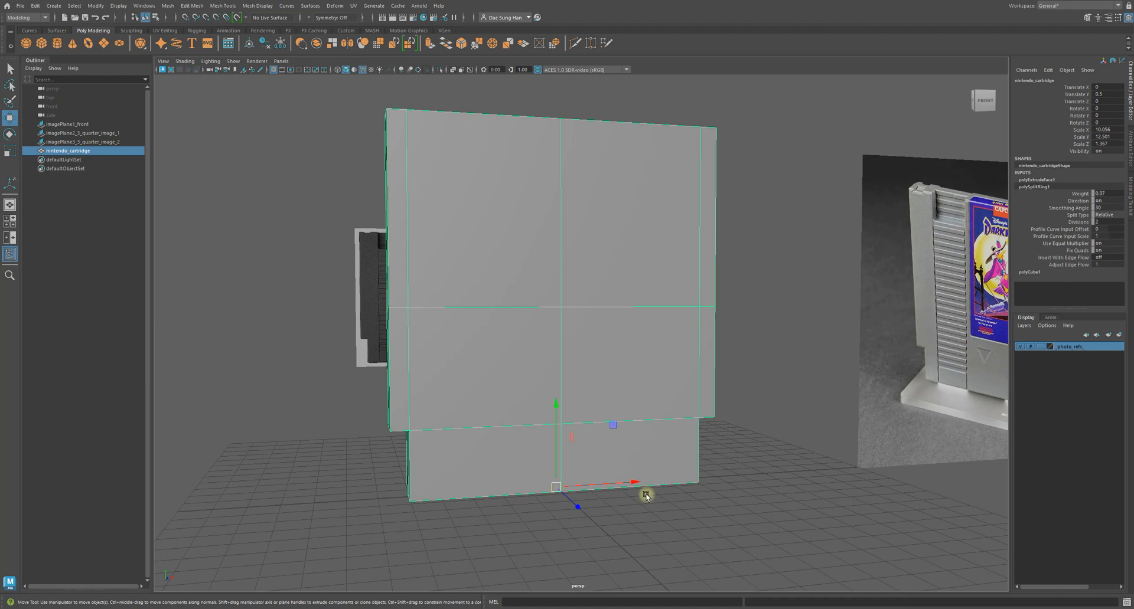
Review the side extrusion's attributes and manipulator settings, and return to the selected cartridge with the Move tool.
{"action": "left_click", "coordinate": [1046, 180]}
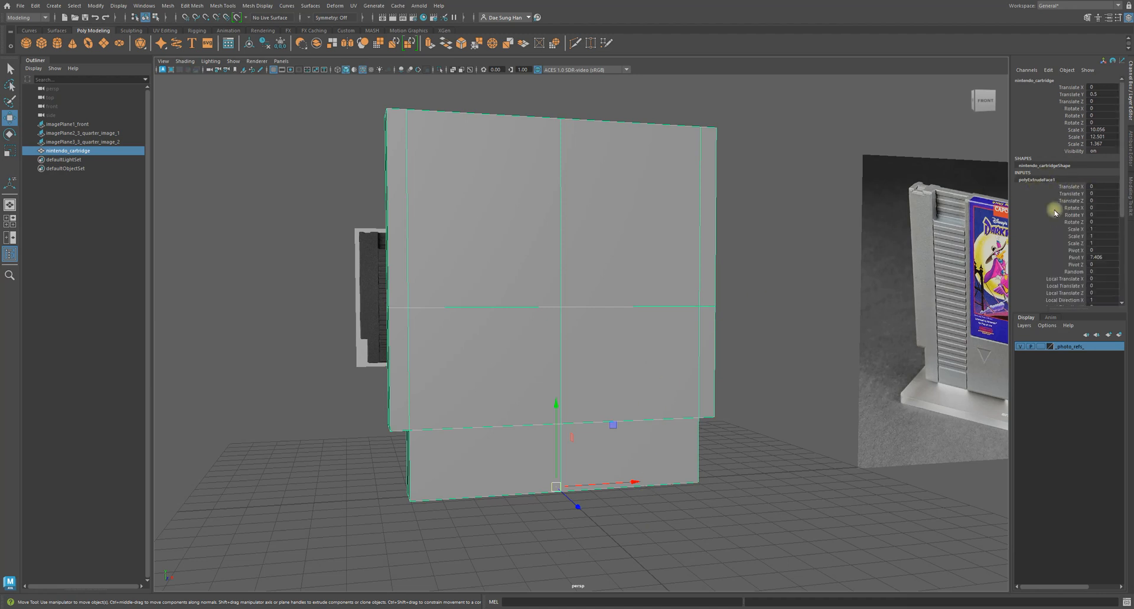
{"action": "left_click_drag", "start_coordinate": [468, 313], "coordinate": [480, 326], "text": "alt"}
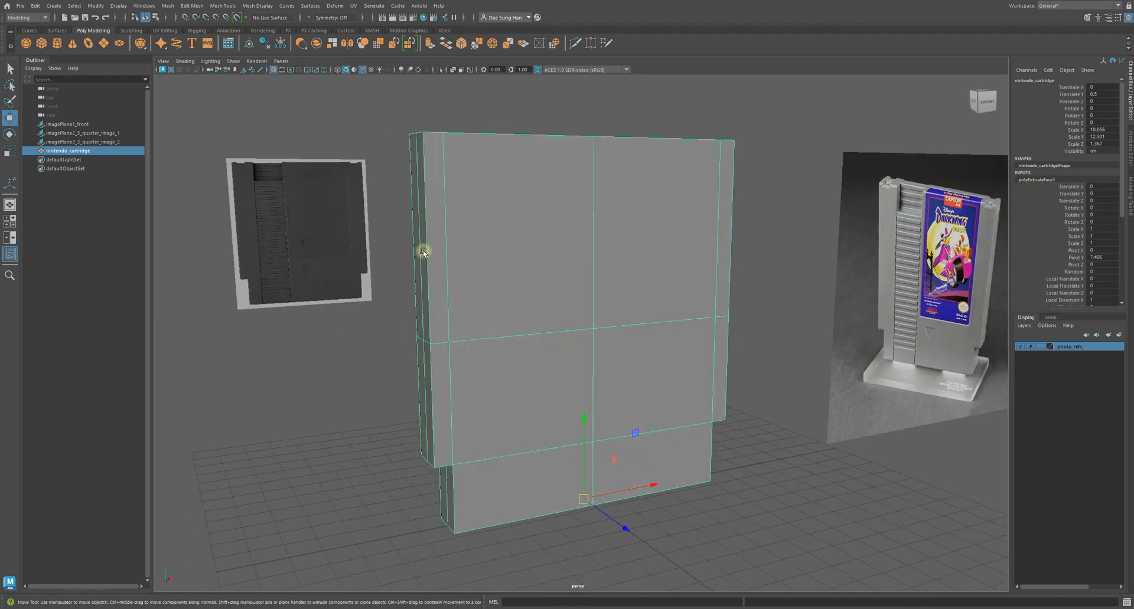
{"action": "left_click_drag", "start_coordinate": [420, 297], "coordinate": [715, 288], "text": "alt"}
{"action": "left_click_drag", "start_coordinate": [600, 341], "coordinate": [664, 354], "text": "alt"}
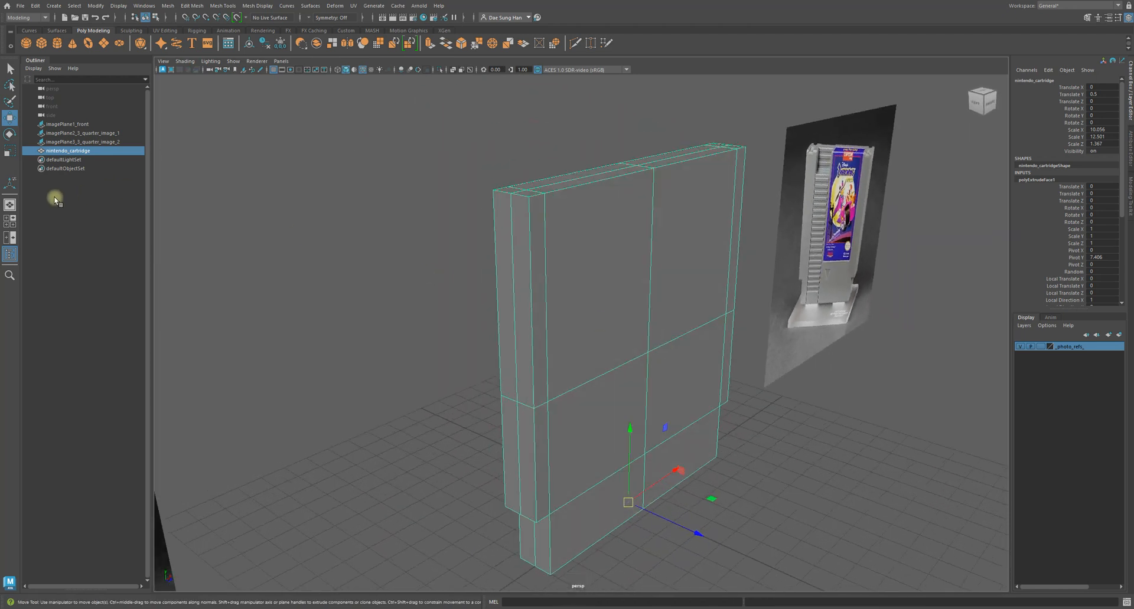
{"action": "left_click", "coordinate": [10, 185]}
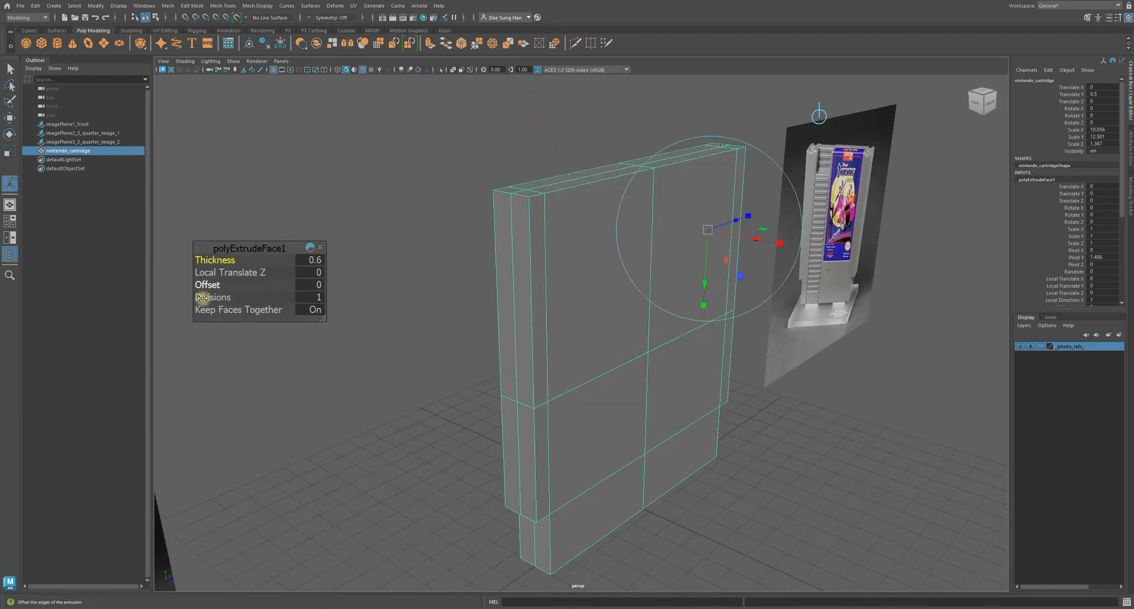
{"action": "left_click", "coordinate": [326, 379]}
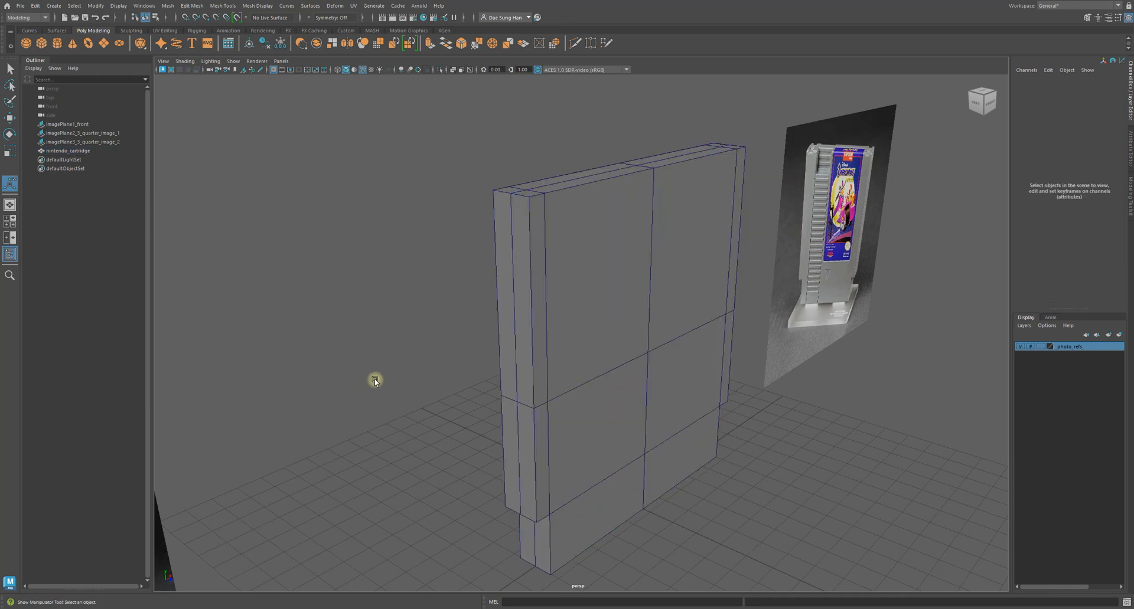
{"action": "key", "text": "w"}
{"action": "left_click", "coordinate": [673, 322]}
Examine the upper corner, recessed grip ridges and label area on the Darkwing Duck three-quarter reference image up close.
{"action": "left_click_drag", "start_coordinate": [674, 322], "coordinate": [628, 331], "text": "alt"}
{"action": "right_click_drag", "start_coordinate": [627, 331], "coordinate": [658, 341], "text": "alt"}
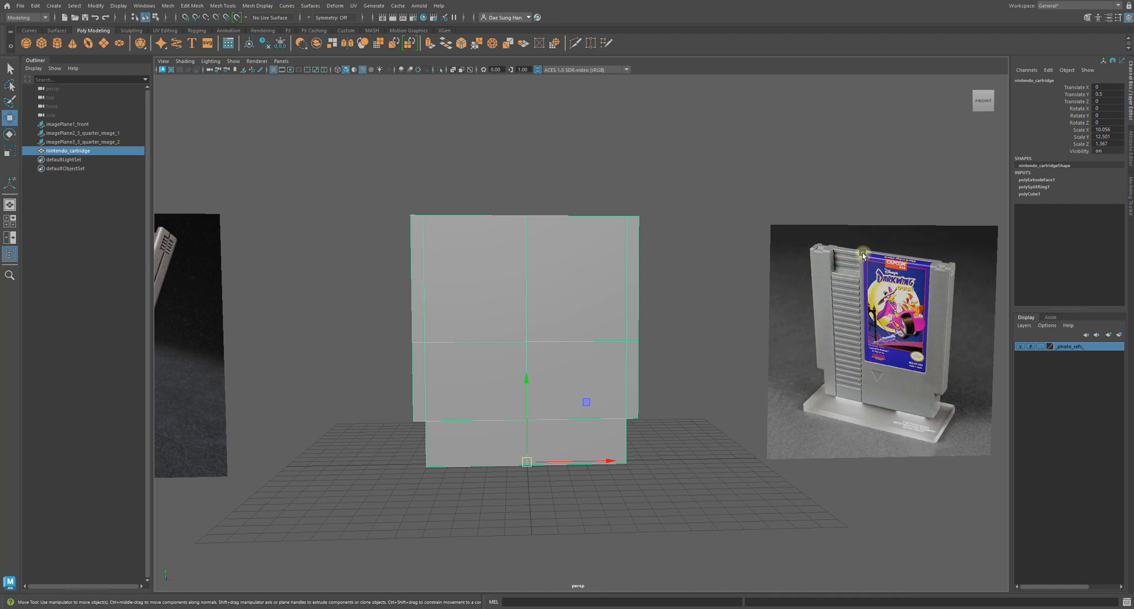
{"action": "scroll", "coordinate": [856, 264], "scroll_direction": "up", "scroll_amount": 3}
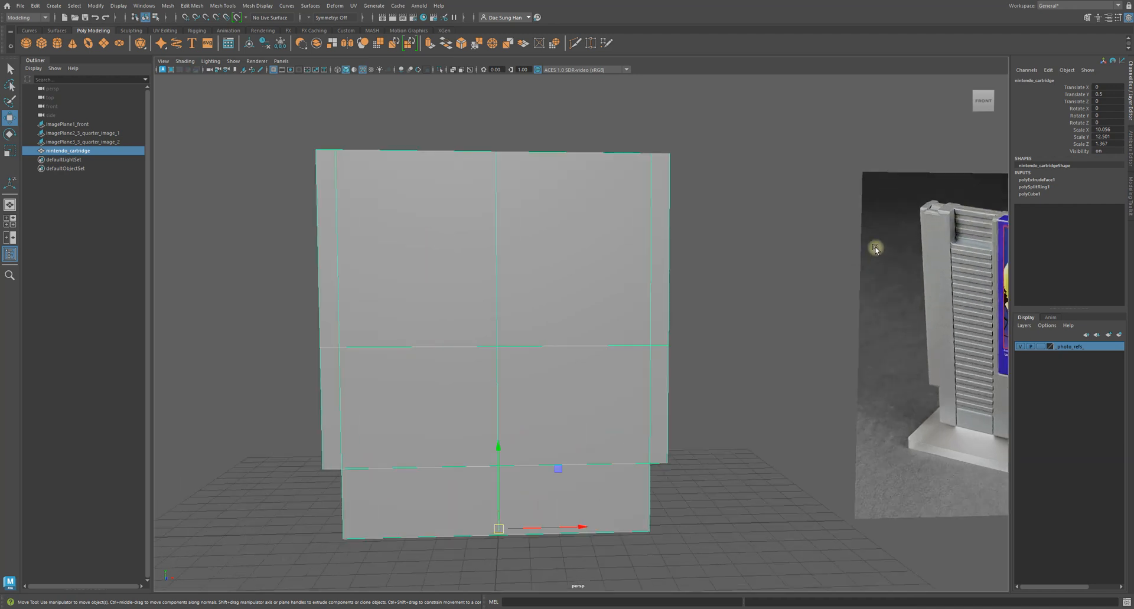
{"action": "middle_click_drag", "start_coordinate": [879, 247], "coordinate": [535, 293], "text": "alt"}
{"action": "right_click_drag", "start_coordinate": [535, 293], "coordinate": [685, 368], "text": "alt"}
{"action": "left_click_drag", "start_coordinate": [685, 367], "coordinate": [706, 361], "text": "alt"}
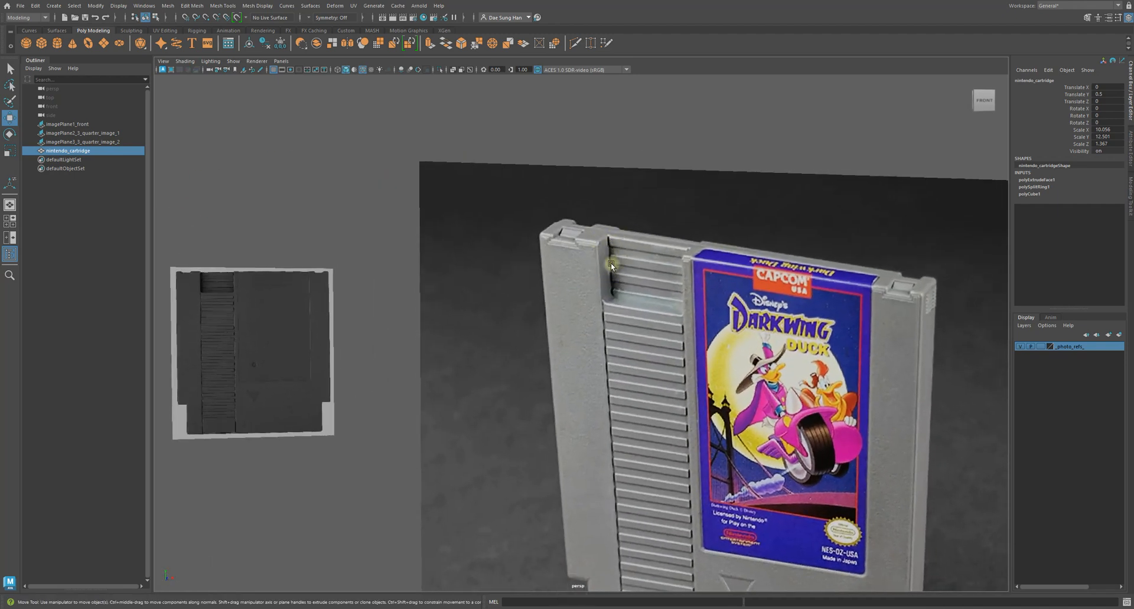
{"action": "right_click_drag", "start_coordinate": [707, 268], "coordinate": [443, 340], "text": "alt"}
{"action": "middle_click_drag", "start_coordinate": [443, 340], "coordinate": [602, 313], "text": "alt"}
{"action": "middle_click_drag", "start_coordinate": [757, 302], "coordinate": [572, 327], "text": "alt"}
{"action": "right_click_drag", "start_coordinate": [573, 328], "coordinate": [983, 358], "text": "alt"}
{"action": "middle_click_drag", "start_coordinate": [756, 294], "coordinate": [704, 292], "text": "alt"}
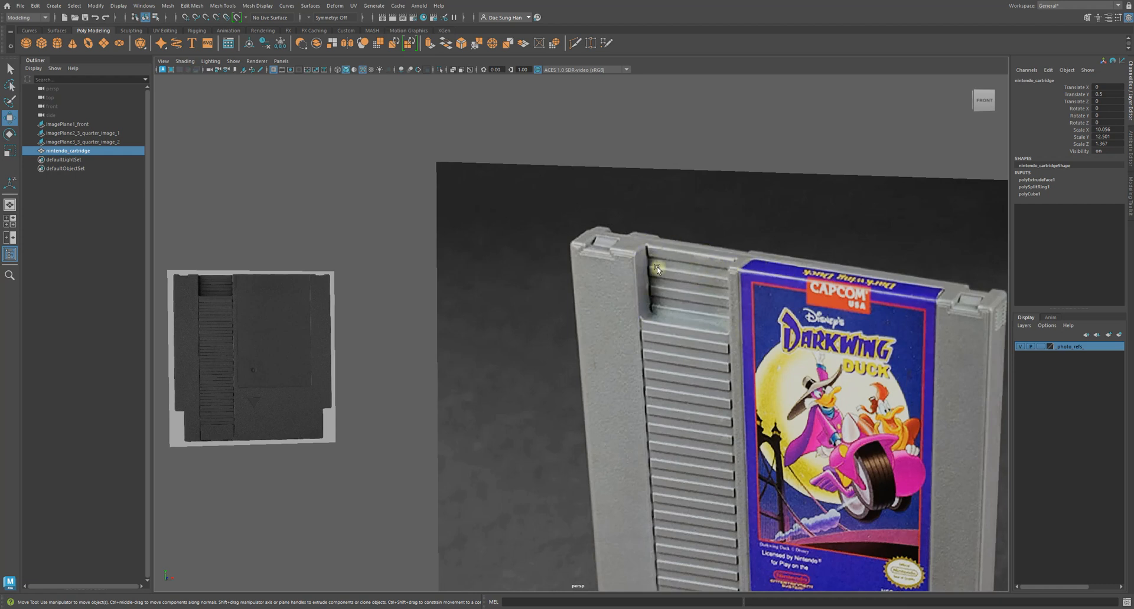
{"action": "right_click_drag", "start_coordinate": [755, 319], "coordinate": [588, 361], "text": "alt"}
{"action": "middle_click_drag", "start_coordinate": [587, 361], "coordinate": [733, 332], "text": "alt"}
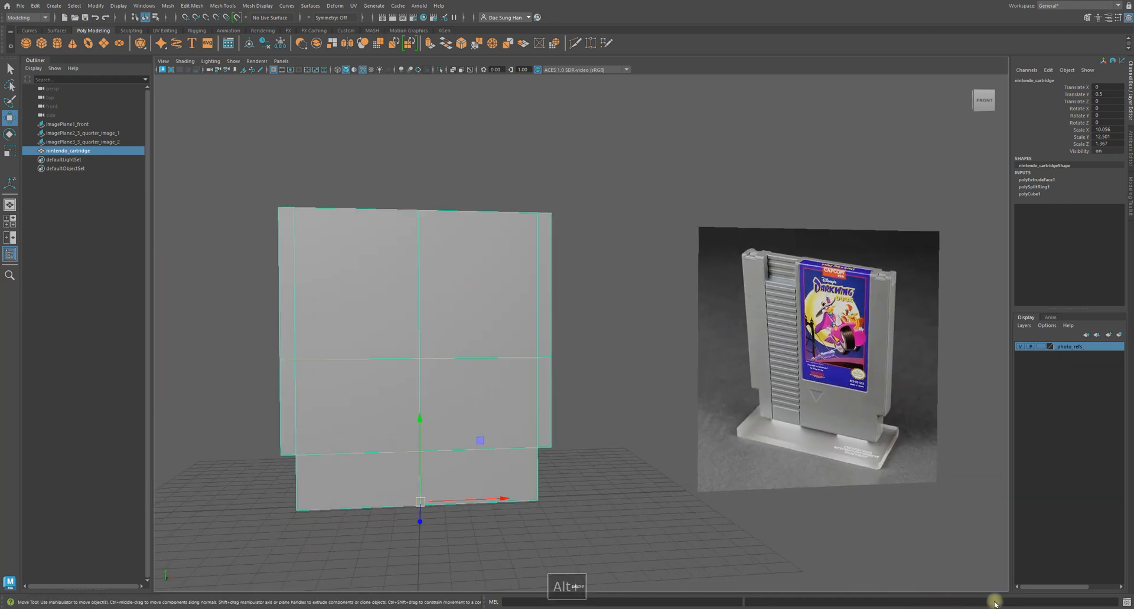
Deselect the cartridge and compare its blocked-out shape with the reference images from several angles.
{"action": "left_click_drag", "start_coordinate": [616, 447], "coordinate": [597, 362], "text": "alt"}
{"action": "left_click", "coordinate": [632, 397]}
{"action": "right_click_drag", "start_coordinate": [597, 362], "coordinate": [516, 343], "text": "alt"}
{"action": "left_click_drag", "start_coordinate": [515, 343], "coordinate": [536, 321], "text": "alt"}
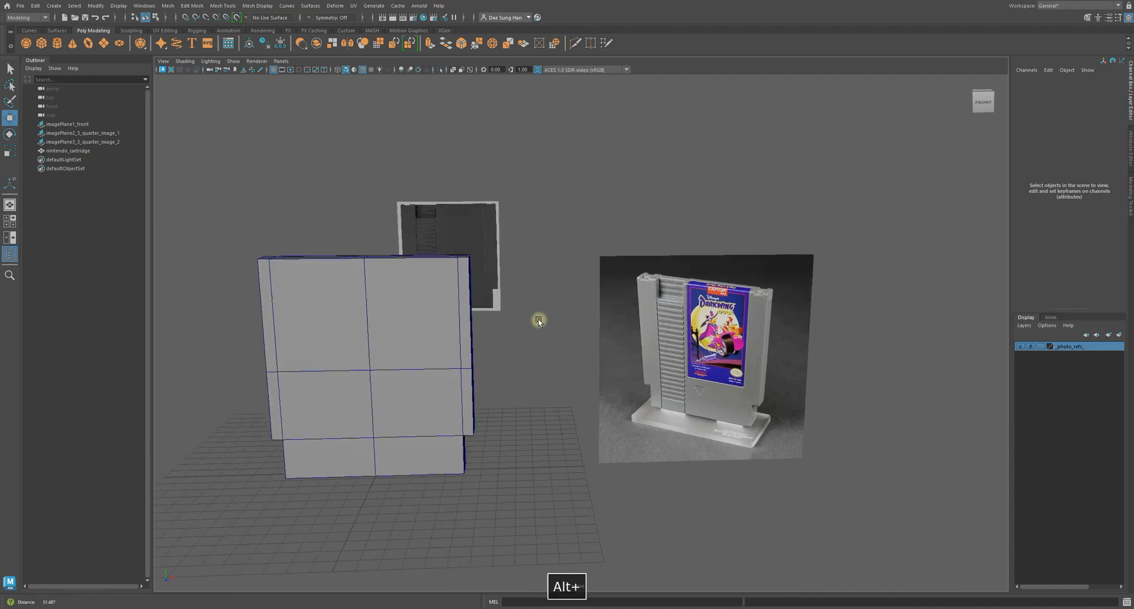
{"action": "right_click_drag", "start_coordinate": [537, 321], "coordinate": [844, 235], "text": "alt"}
{"action": "right_click_drag", "start_coordinate": [771, 168], "coordinate": [728, 257], "text": "alt"}
{"action": "left_click_drag", "start_coordinate": [745, 417], "coordinate": [767, 361], "text": "alt"}
{"action": "right_click_drag", "start_coordinate": [843, 360], "coordinate": [617, 347], "text": "alt"}
{"action": "middle_click_drag", "start_coordinate": [617, 347], "coordinate": [738, 362], "text": "alt"}
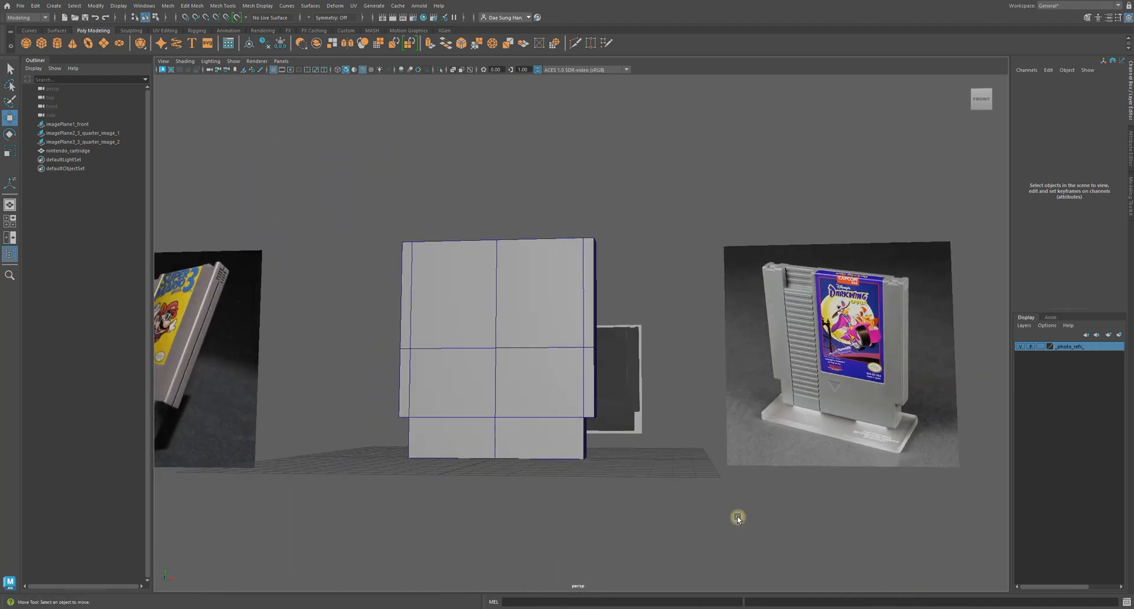
{"action": "left_click_drag", "start_coordinate": [737, 518], "coordinate": [715, 383], "text": "alt"}
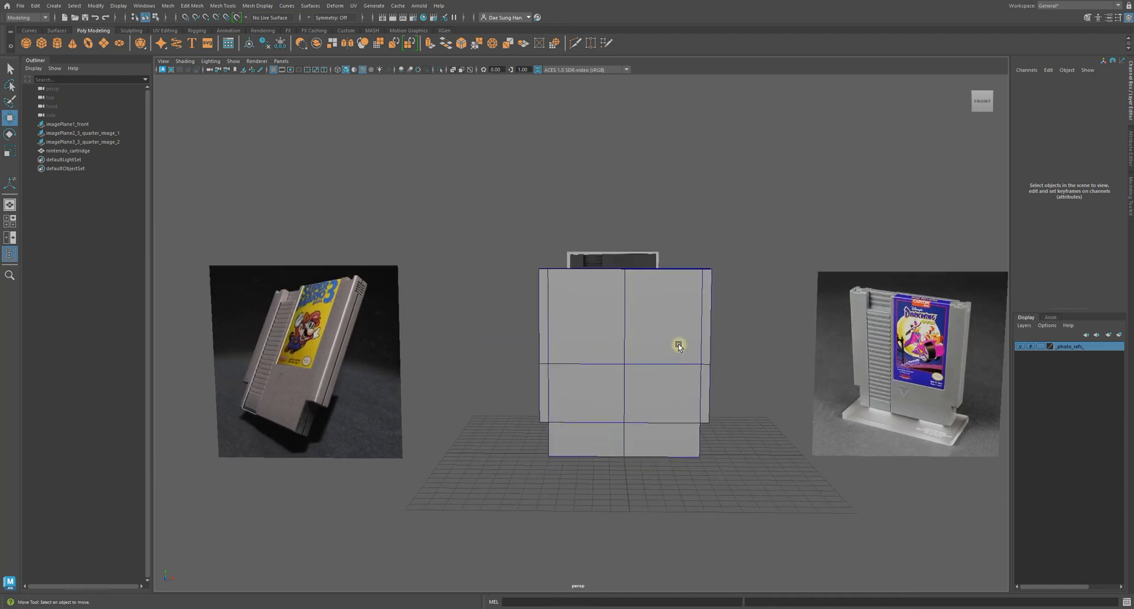
{"action": "middle_click_drag", "start_coordinate": [678, 346], "coordinate": [567, 314], "text": "alt"}
{"action": "right_click_drag", "start_coordinate": [567, 314], "coordinate": [724, 361], "text": "alt"}
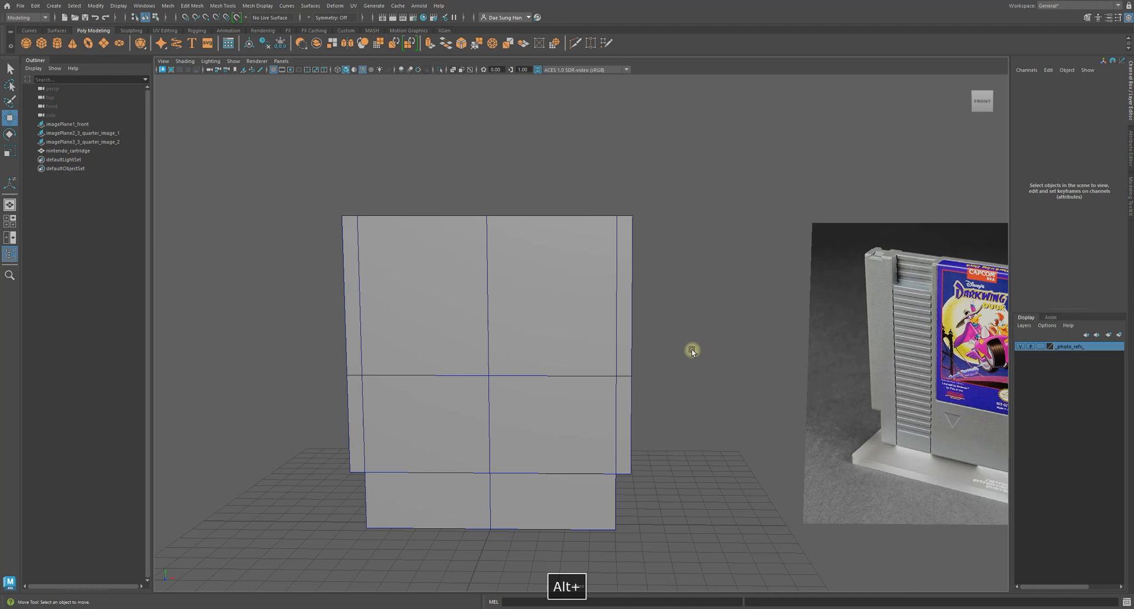